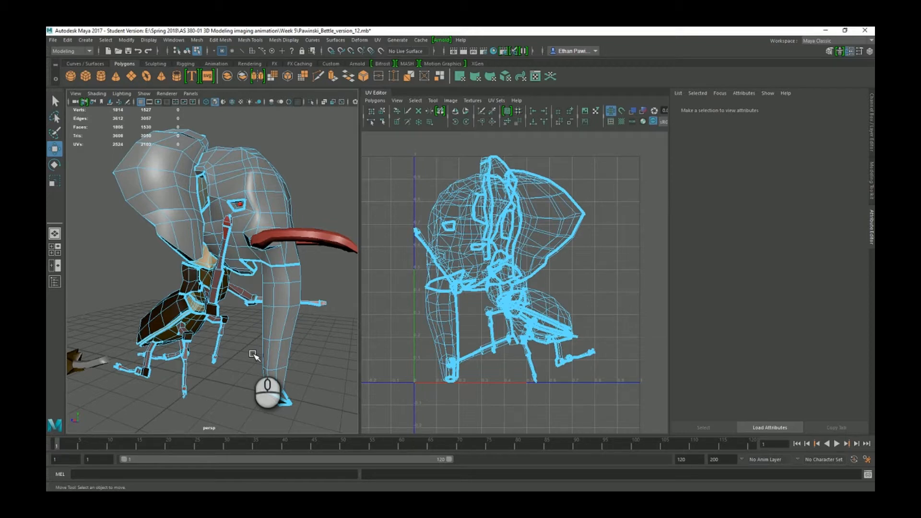
Select the elephant's trunk, then its head, then clear the model selection.
click(288, 287)
click(290, 255)
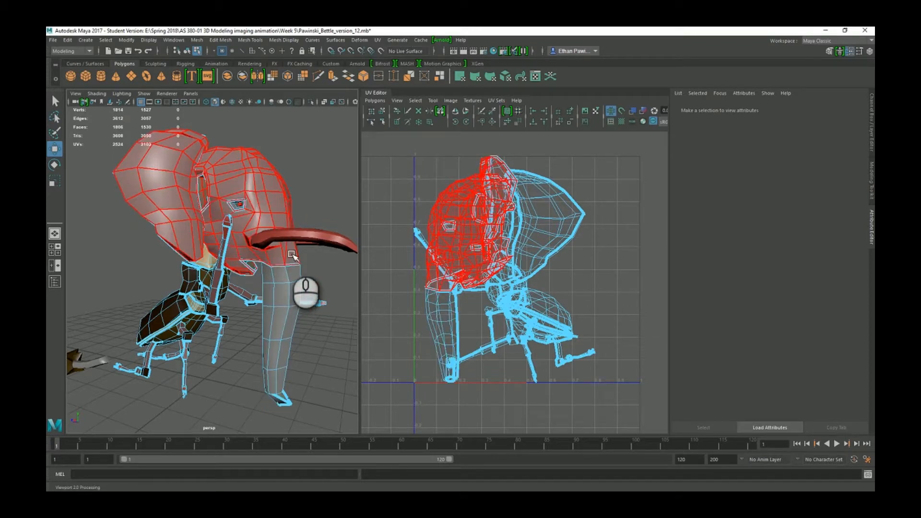
click(321, 265)
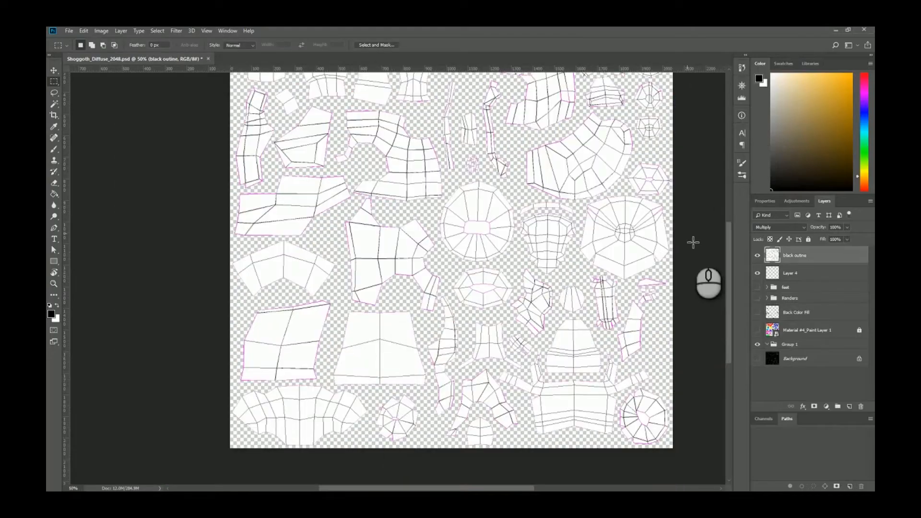
Show the painted texture renders and zoom to 100% to inspect the texture pieces.
click(757, 298)
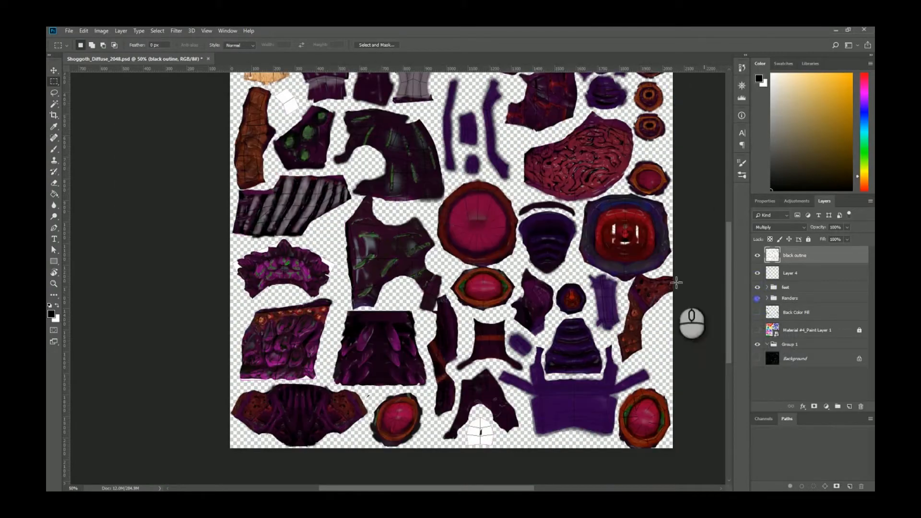
key(z)
click(332, 185)
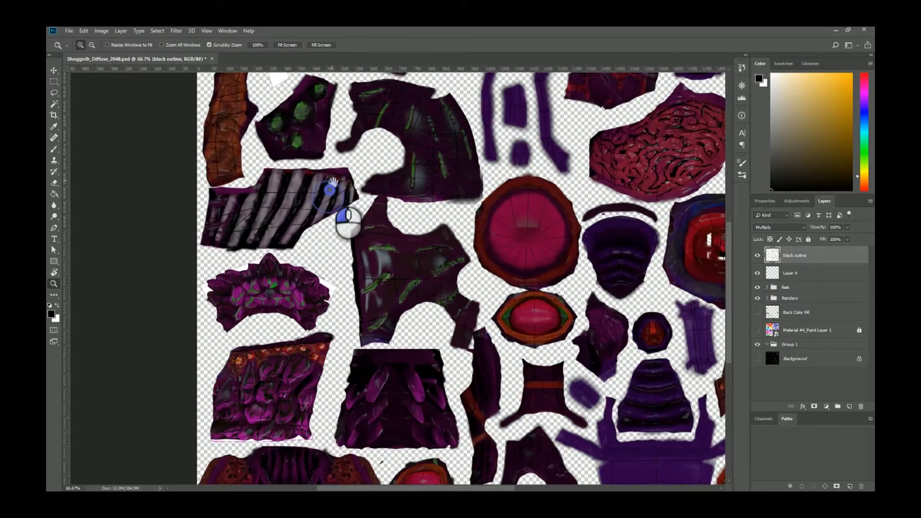
drag(332, 181, 345, 281)
drag(345, 282, 234, 201)
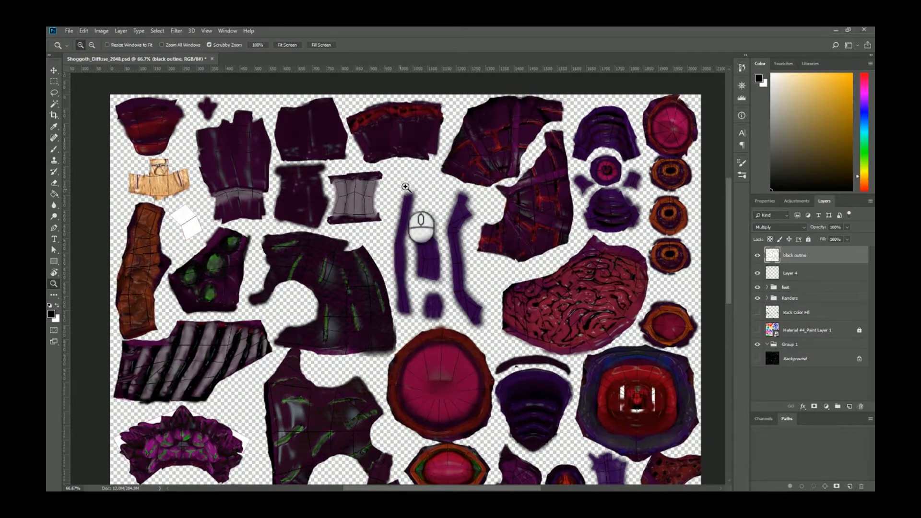
drag(380, 283, 416, 217)
drag(383, 349, 382, 220)
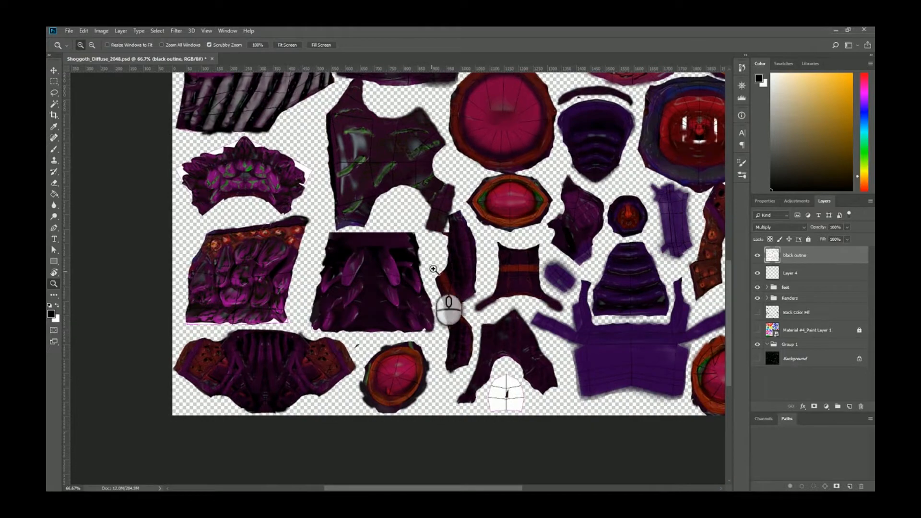
drag(586, 274, 422, 392)
drag(395, 264, 424, 343)
click(453, 263)
drag(428, 244, 436, 286)
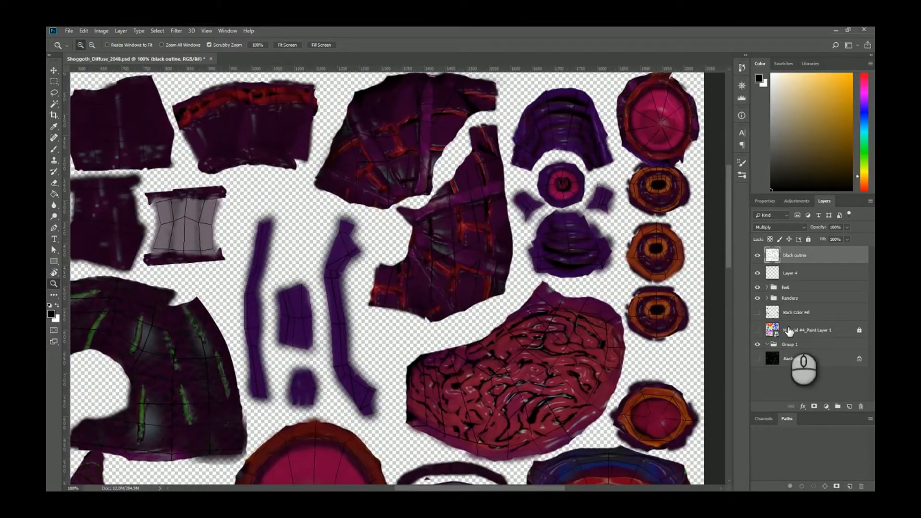
Hide the feet and Renders layer groups so only the UV outlines remain.
click(758, 298)
click(758, 287)
drag(303, 278, 438, 292)
drag(339, 304, 364, 294)
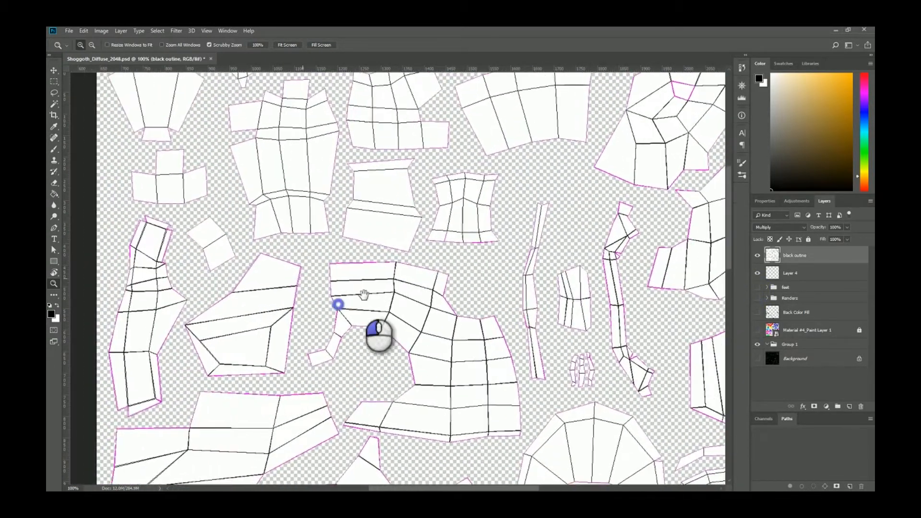
drag(364, 294, 425, 294)
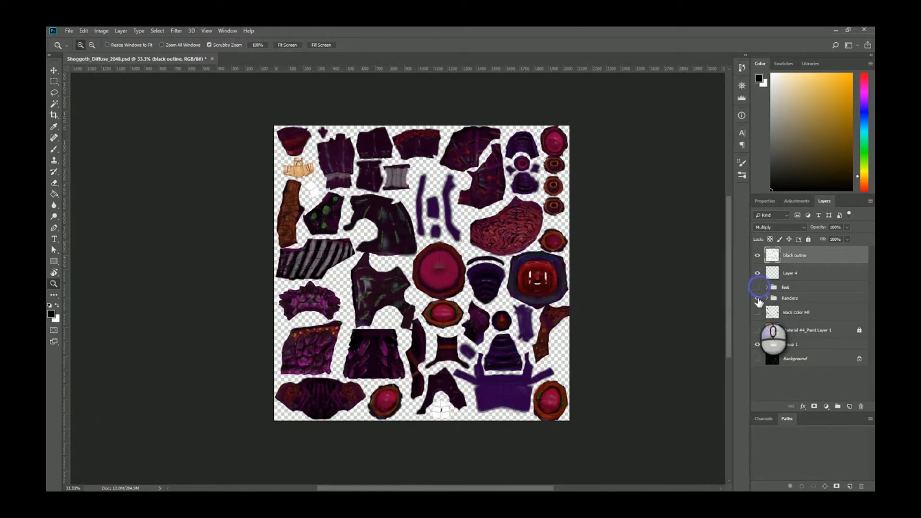
click(758, 298)
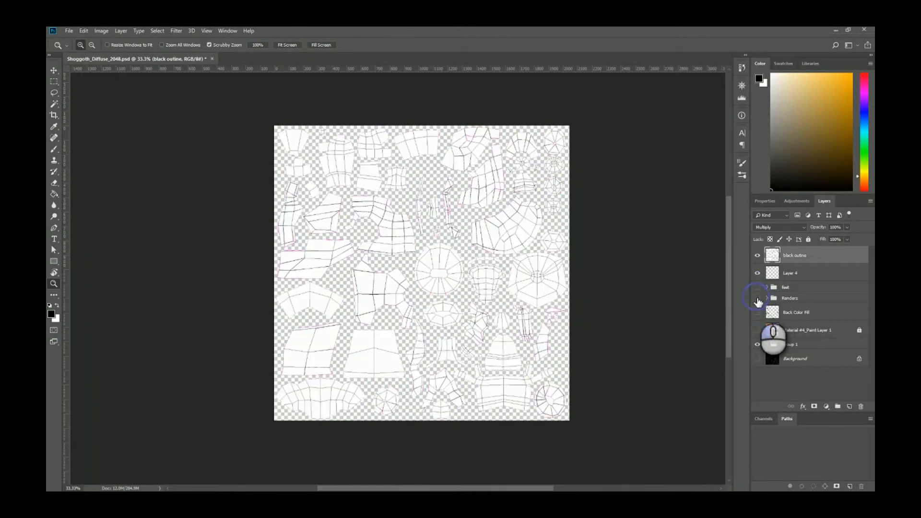
Scale the whole canvas's UV outlines into the bottom-right quarter, then return to Maya.
click(55, 82)
drag(208, 431, 617, 97)
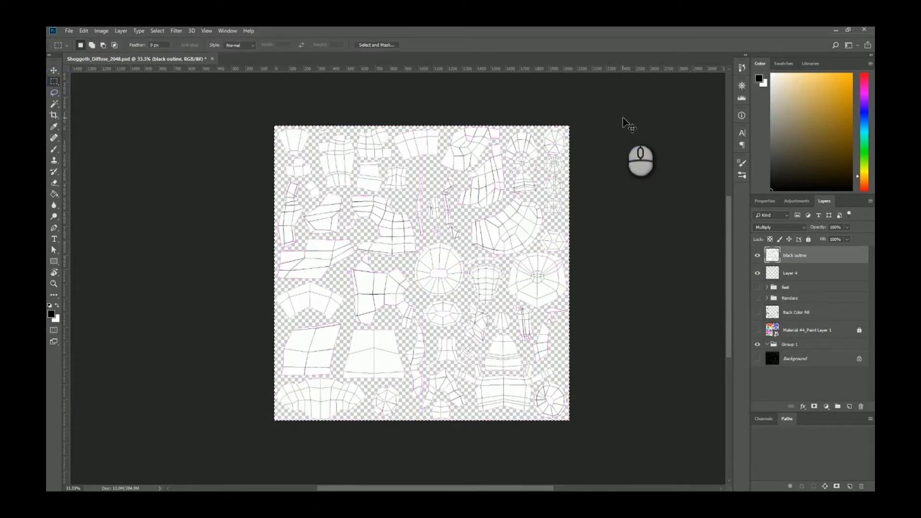
key(ctrl+t)
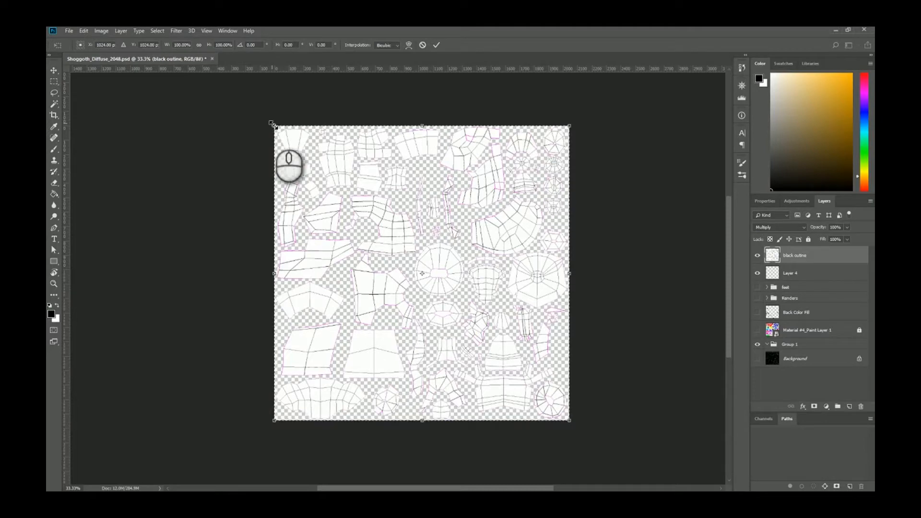
shift+drag(274, 125, 309, 303)
key(Return)
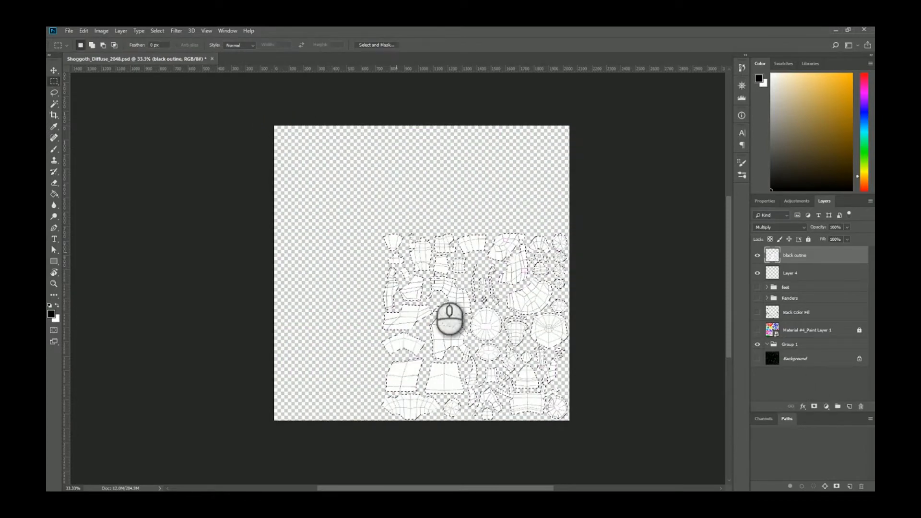
click(302, 174)
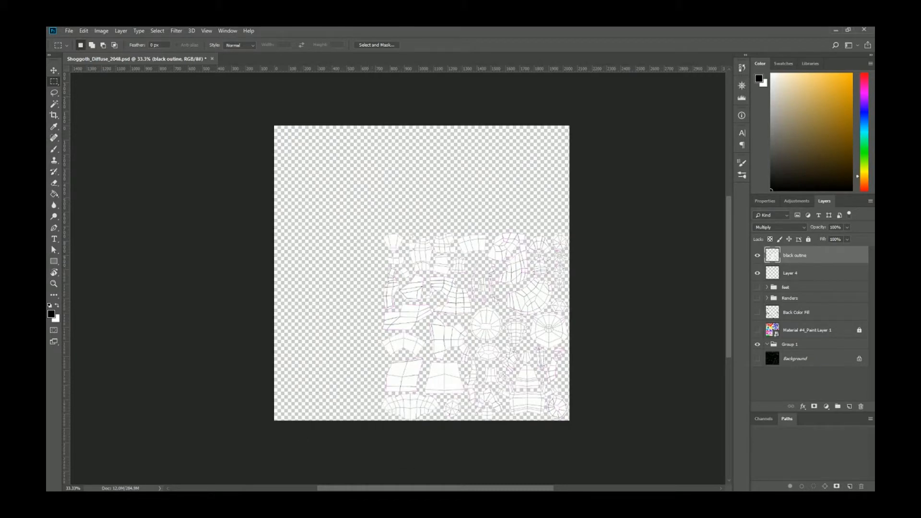
key(alt+Tab)
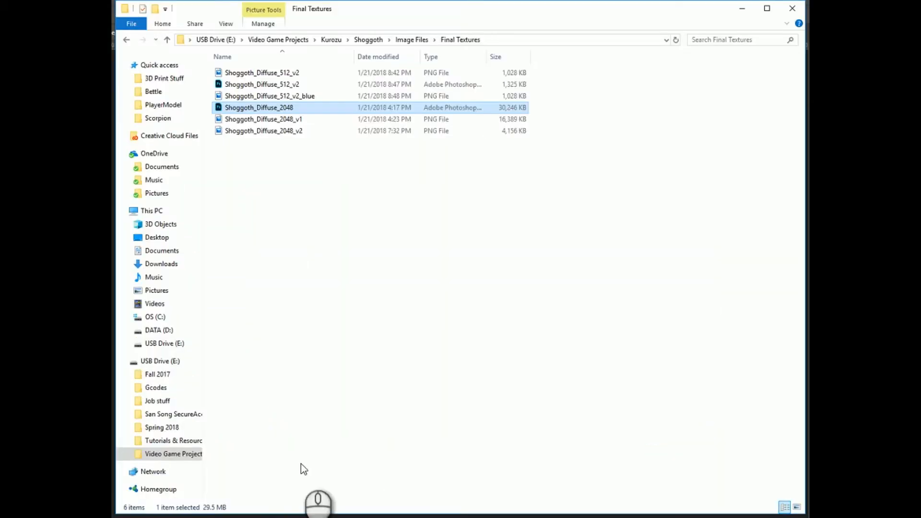
key(alt+Tab)
key(alt+Tab)
key(alt+Tab)
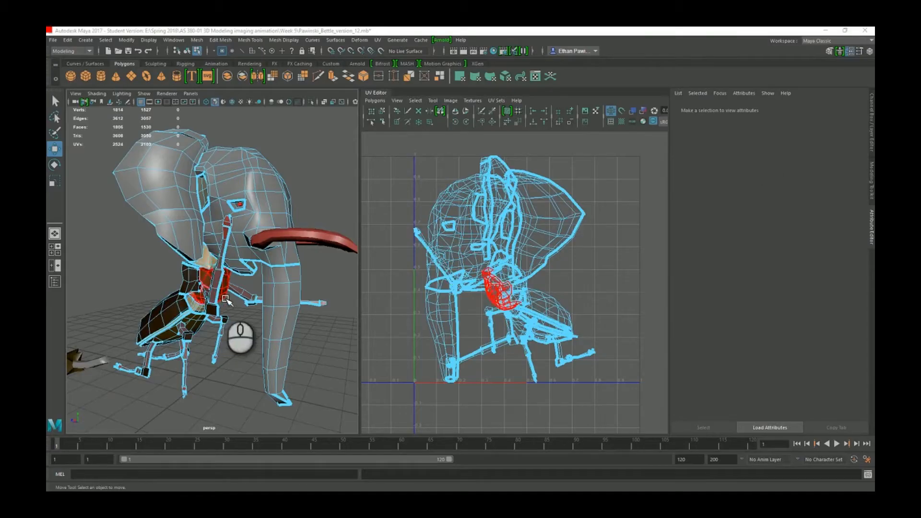
Orbit and pan the perspective view, then marquee-select all faces of the beetle-elephant mesh.
click(333, 487)
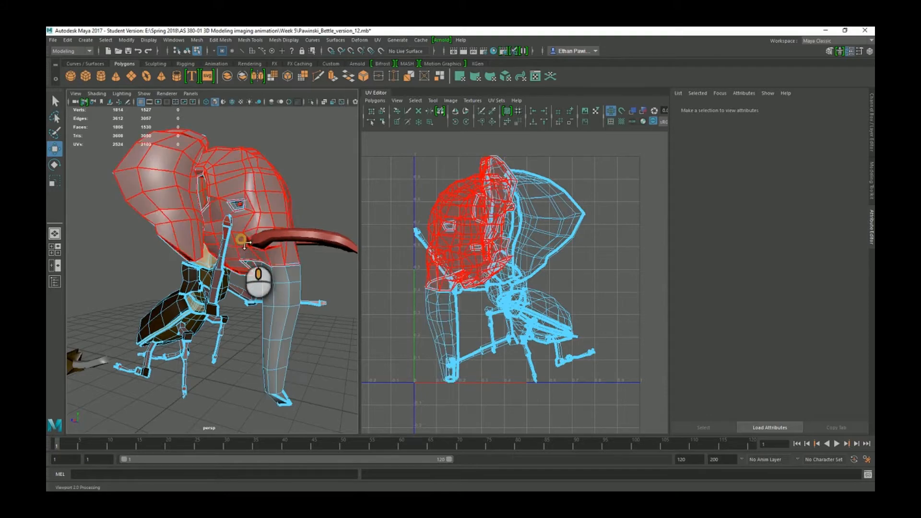
scroll(266, 248, down, 3)
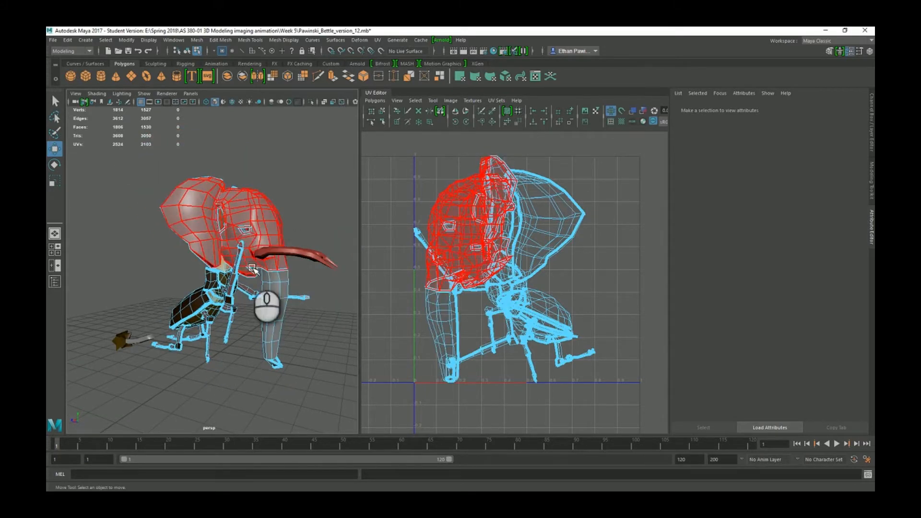
alt+drag(290, 287, 197, 391)
alt+middle_drag(213, 362, 213, 373)
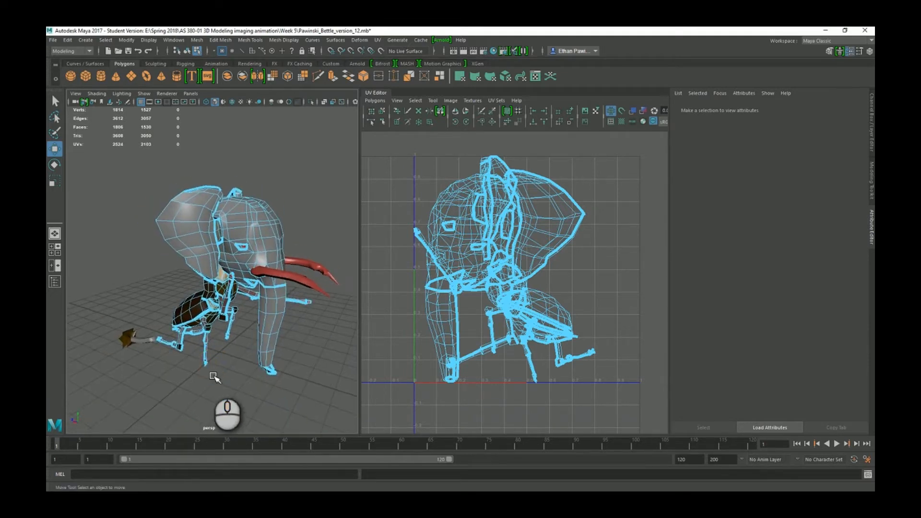
scroll(214, 378, up, 3)
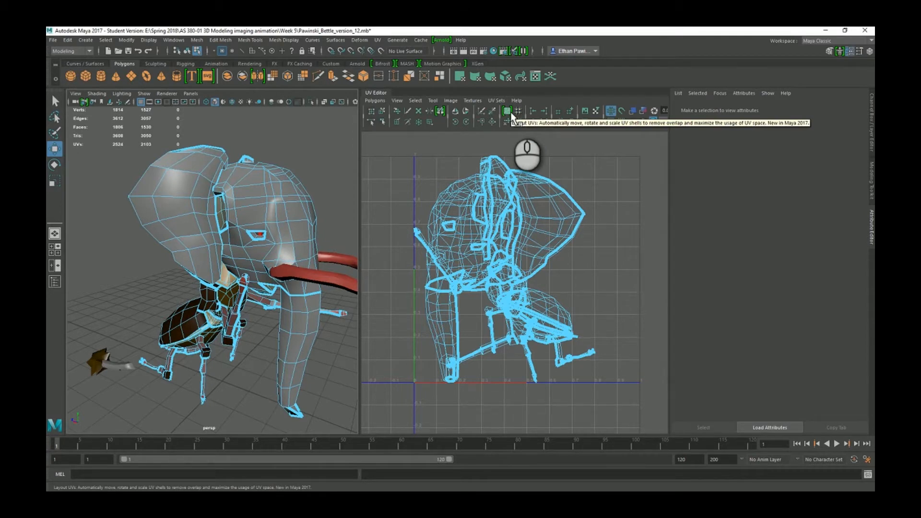
scroll(250, 297, down, 4)
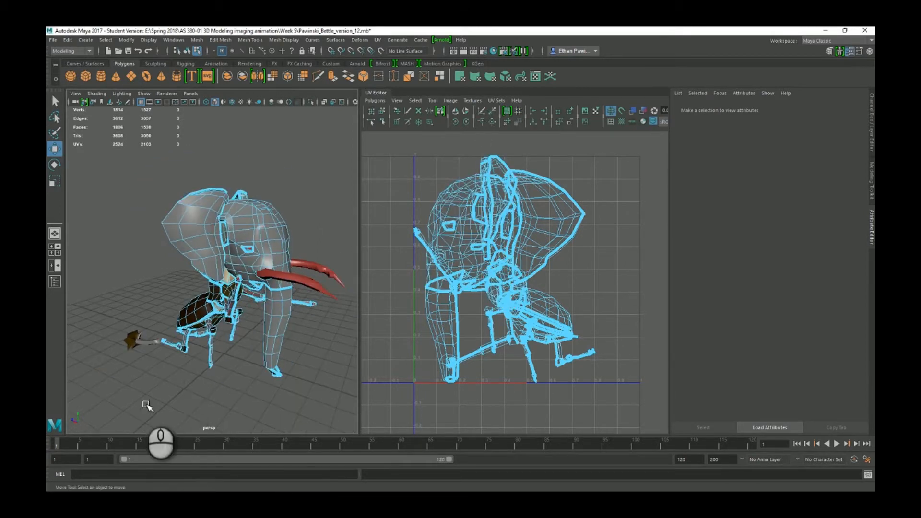
drag(146, 405, 355, 144)
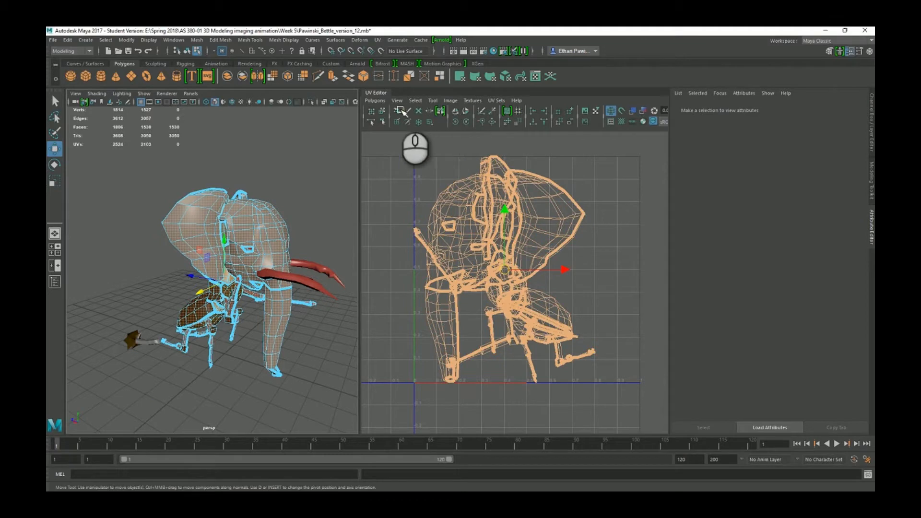
Run Polygons > Unfold on the body UVs, then select the top-left UV shell.
click(374, 101)
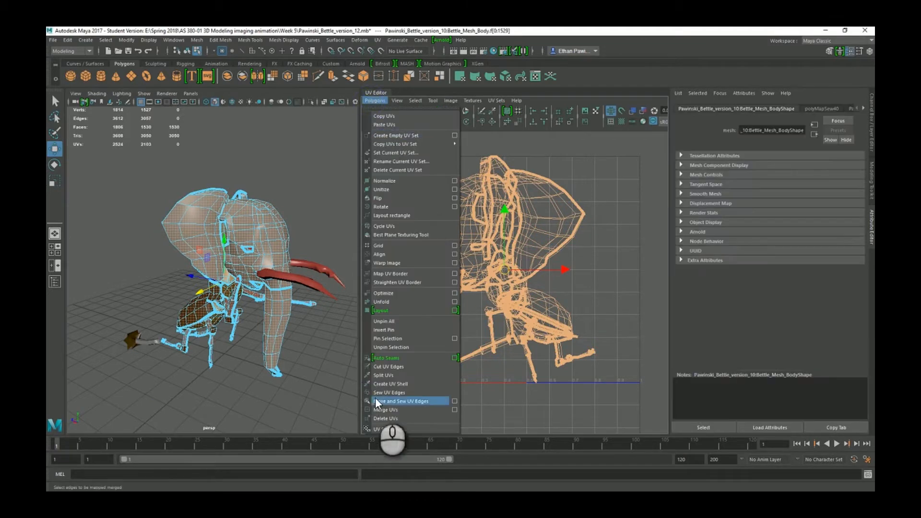
click(387, 302)
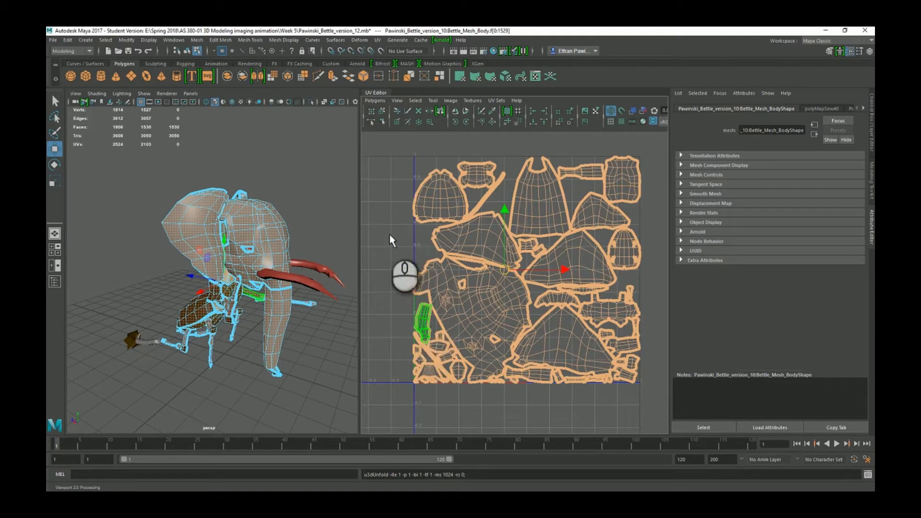
click(402, 235)
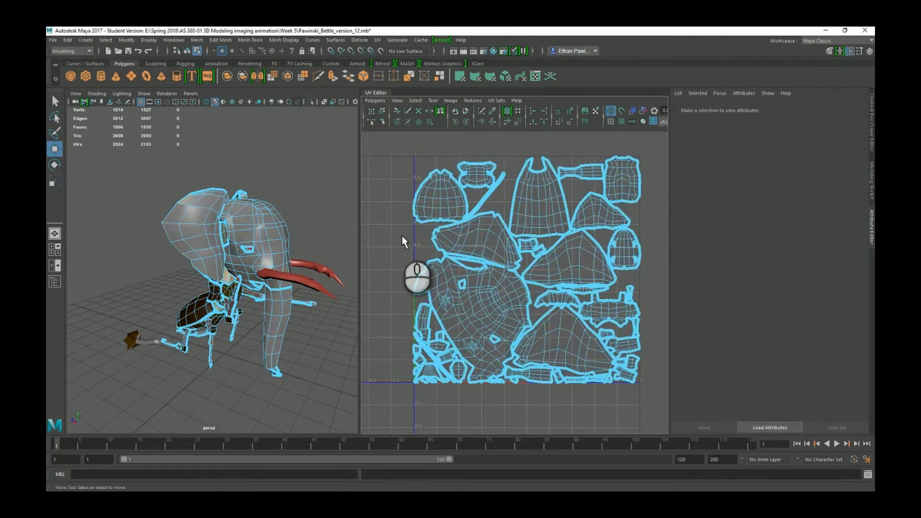
click(450, 206)
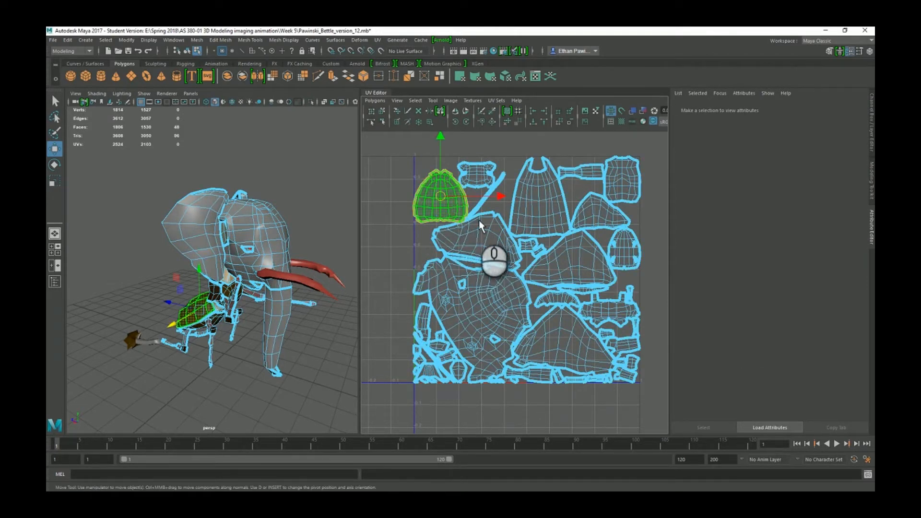
scroll(479, 221, up, 3)
alt+middle_drag(468, 184, 476, 252)
scroll(479, 250, up, 5)
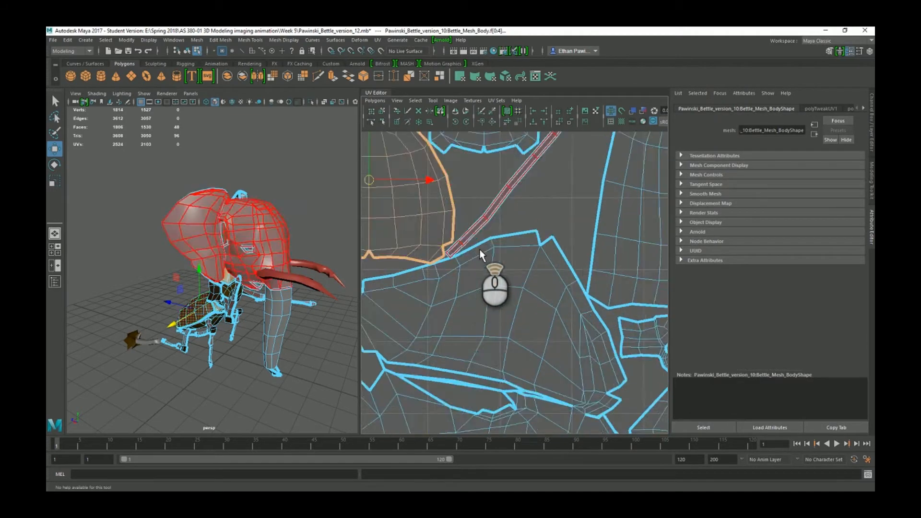
key(ctrl+z)
alt+middle_drag(429, 233, 556, 281)
scroll(433, 213, up, 4)
scroll(537, 259, up, 1)
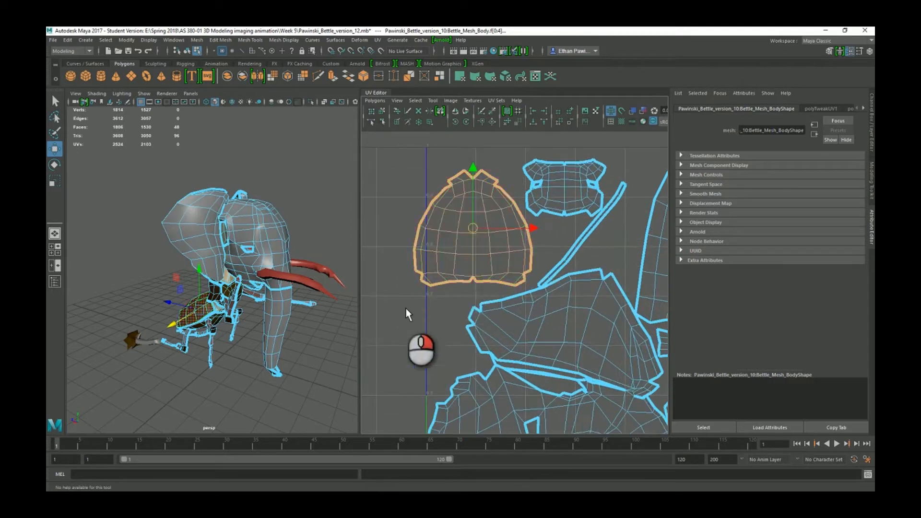
click(406, 309)
click(490, 229)
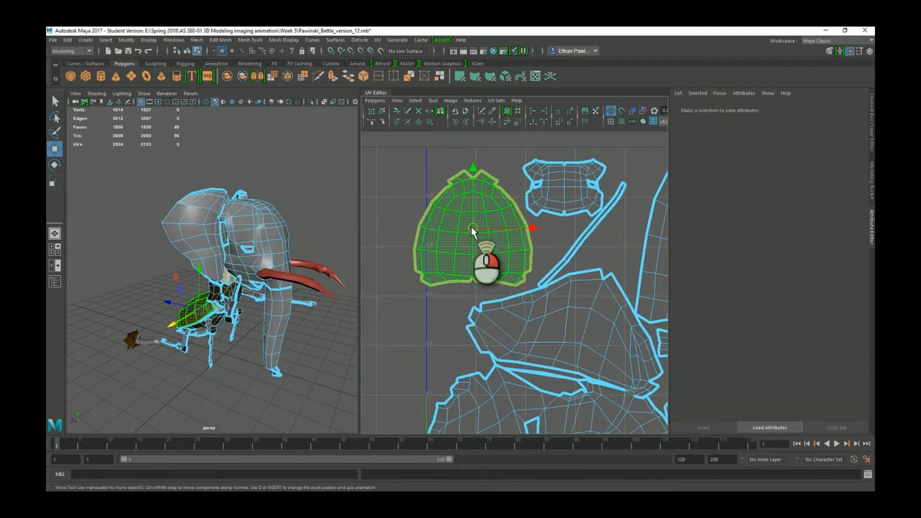
scroll(497, 226, up, 4)
alt+middle_drag(497, 226, 551, 315)
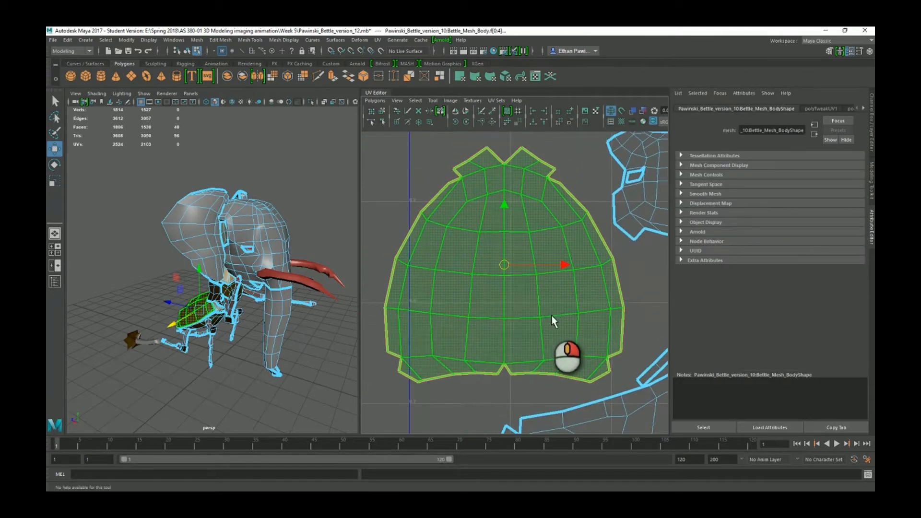
click(579, 176)
click(502, 229)
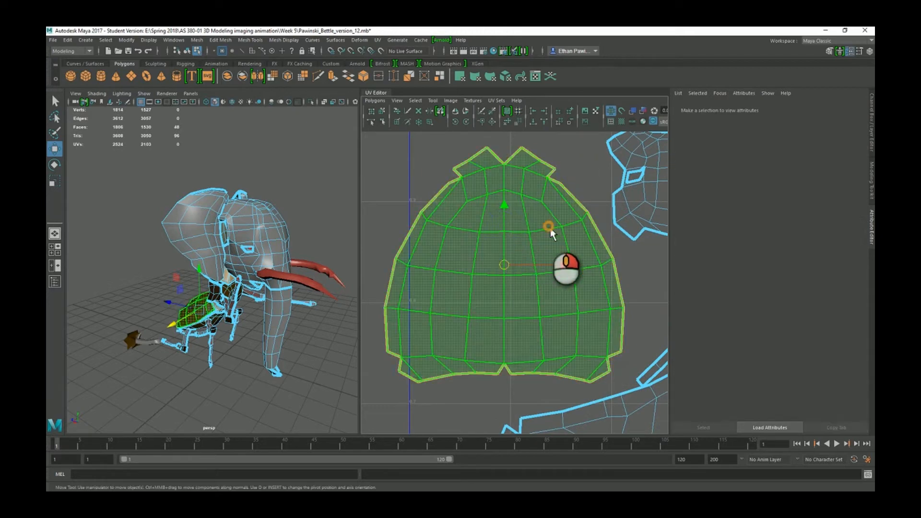
alt+middle_drag(578, 223, 442, 314)
scroll(487, 240, up, 3)
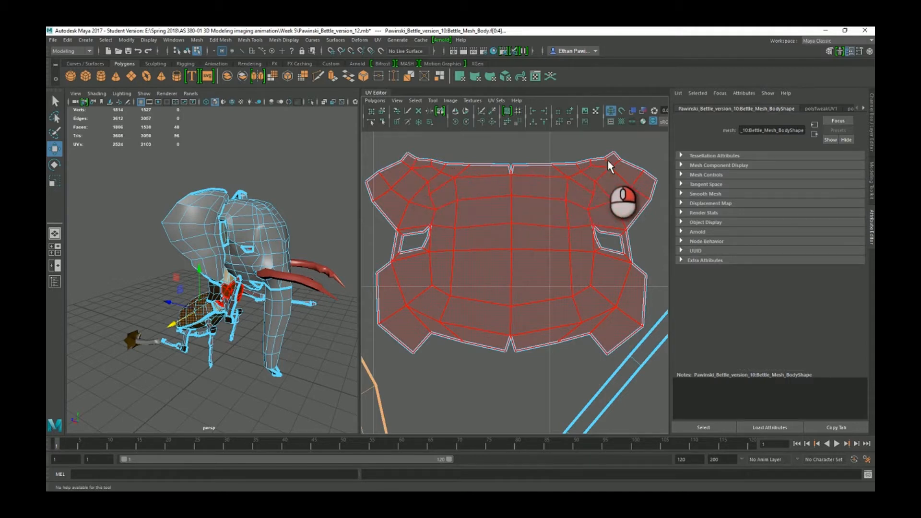
alt+middle_drag(579, 349, 475, 242)
scroll(540, 308, down, 4)
scroll(567, 271, down, 5)
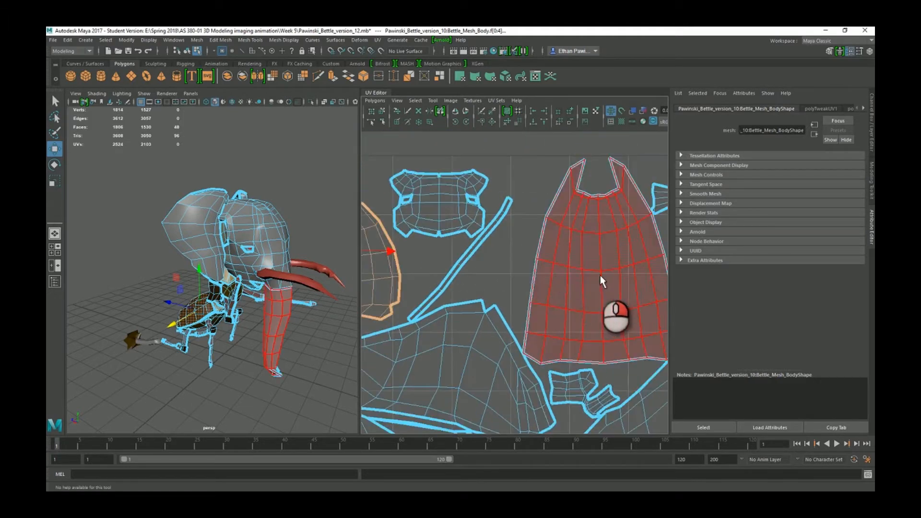
alt+middle_drag(599, 275, 407, 218)
click(407, 222)
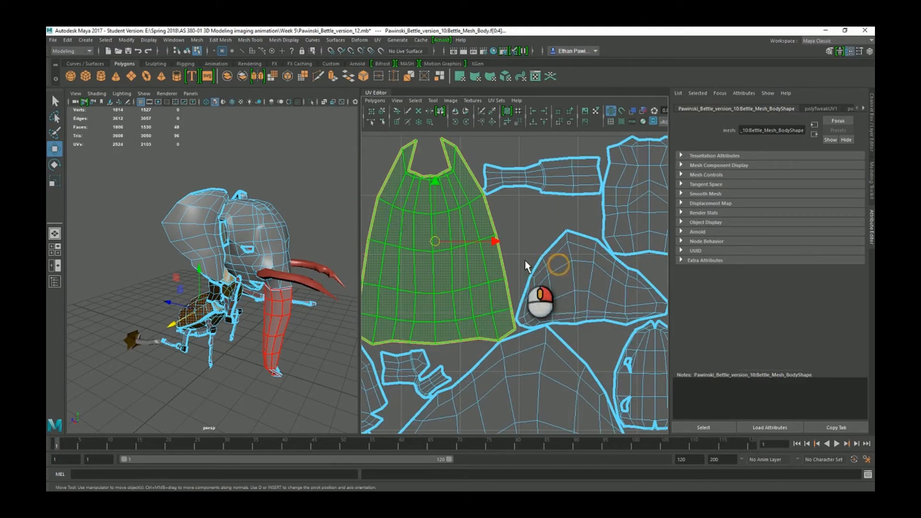
scroll(545, 255, down, 2)
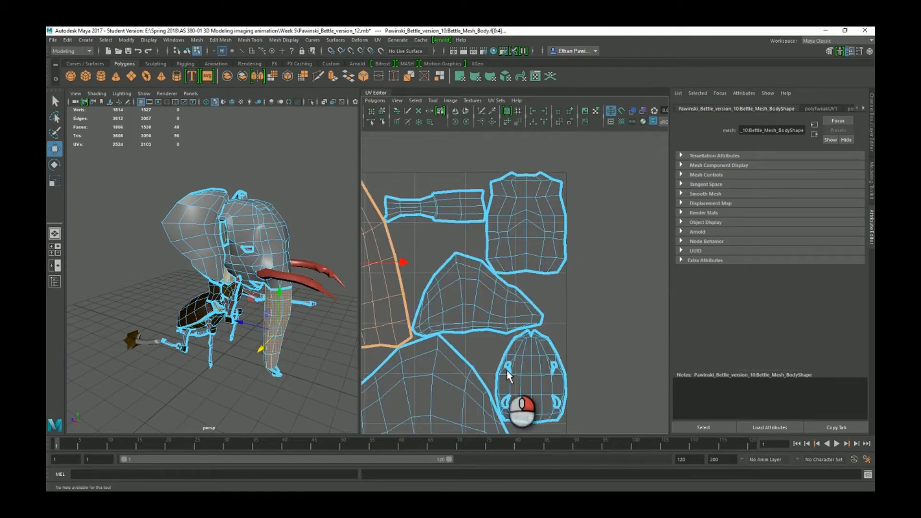
alt+middle_drag(505, 377, 566, 203)
alt+middle_drag(531, 366, 495, 325)
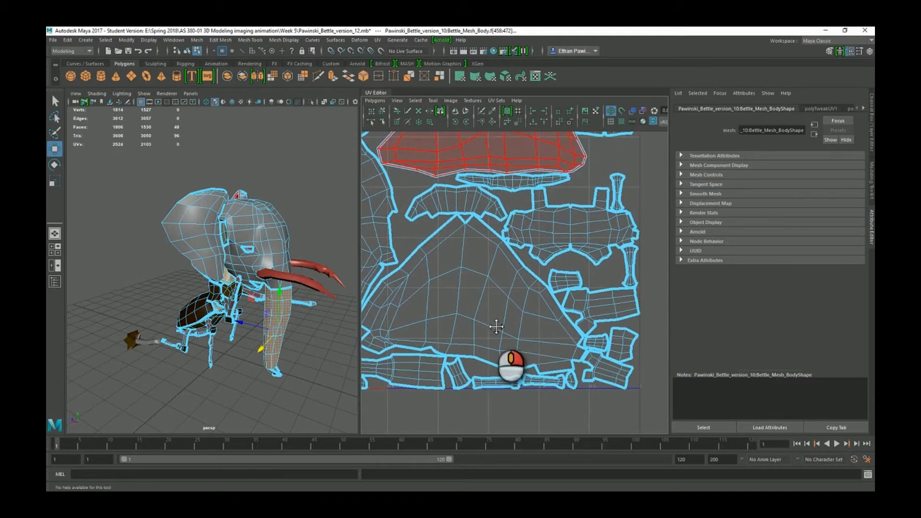
click(575, 234)
click(577, 235)
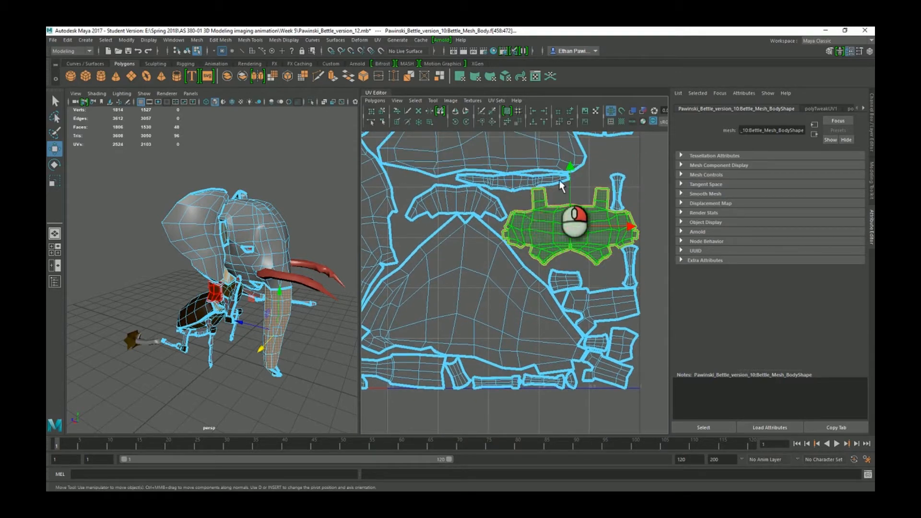
click(546, 181)
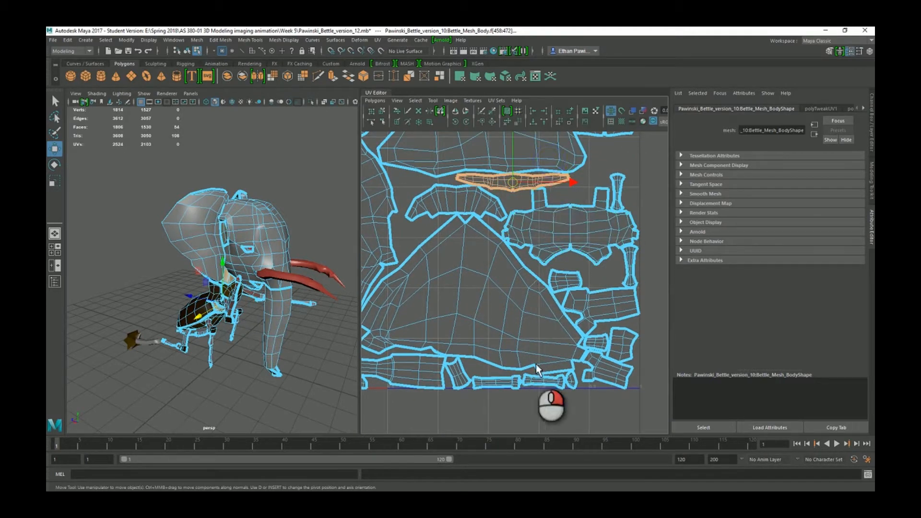
click(498, 331)
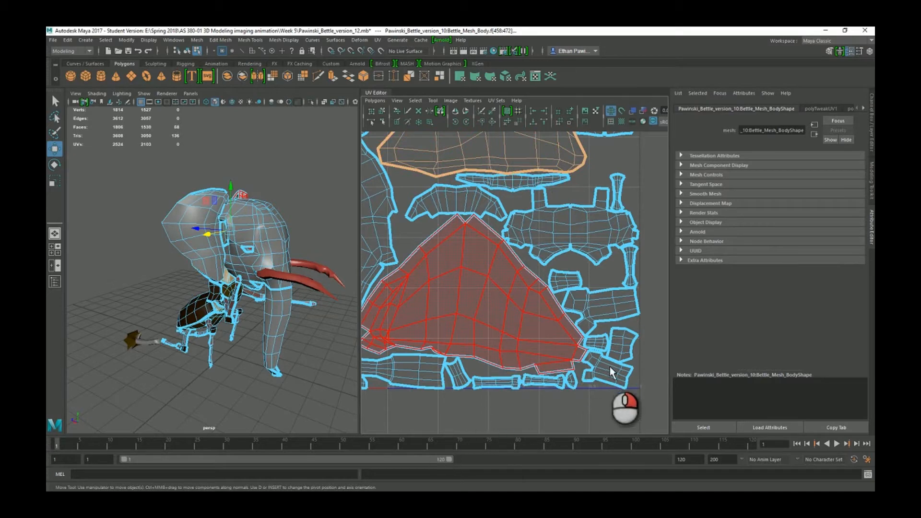
click(421, 336)
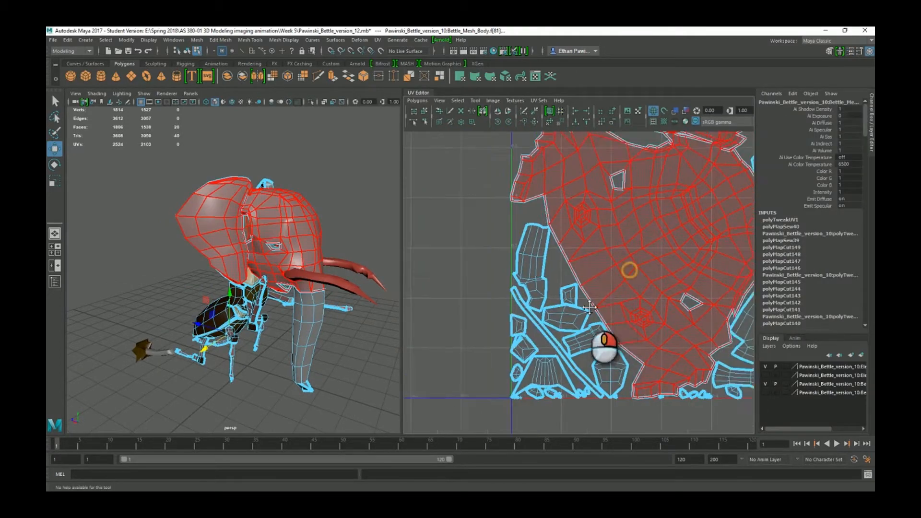
alt+middle_drag(590, 307, 568, 331)
alt+middle_drag(560, 245, 575, 171)
alt+right_drag(518, 314, 542, 358)
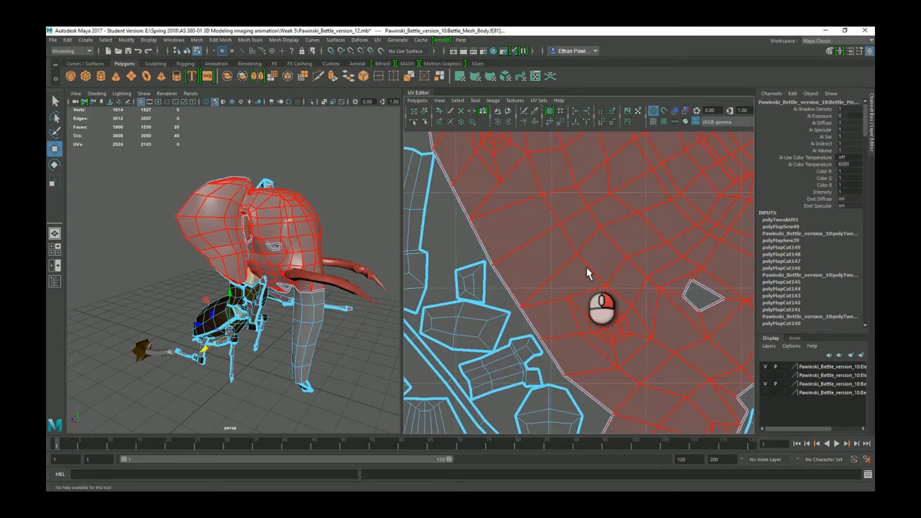
alt+right_drag(586, 270, 634, 290)
alt+middle_drag(634, 291, 540, 318)
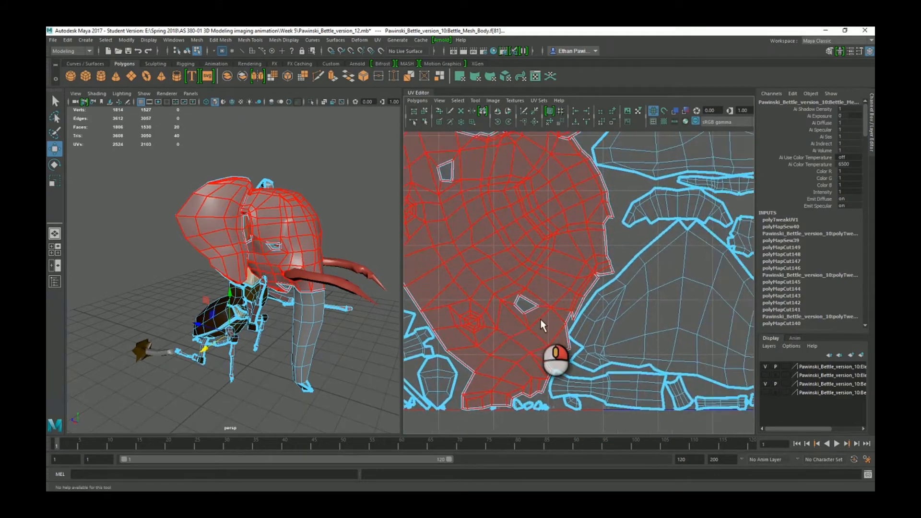
alt+middle_drag(530, 201, 596, 348)
click(543, 243)
scroll(544, 244, down, 4)
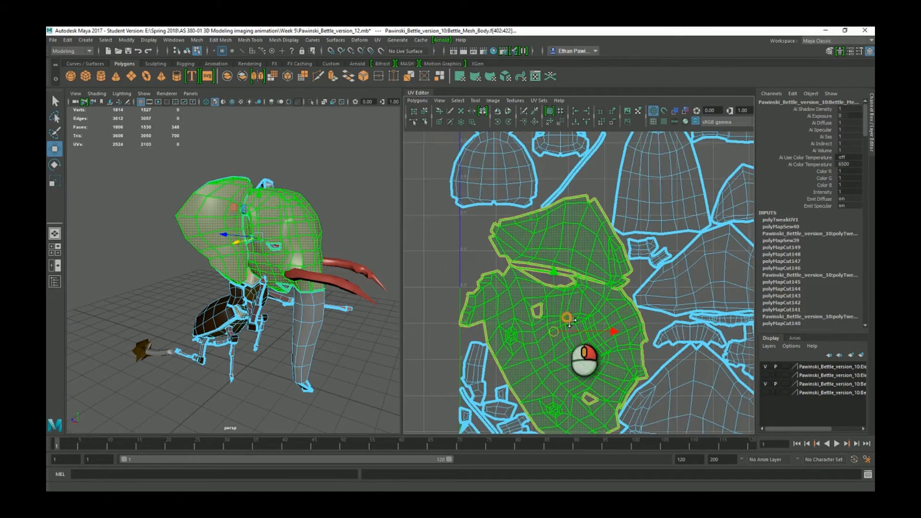
alt+middle_drag(570, 321, 573, 272)
click(645, 210)
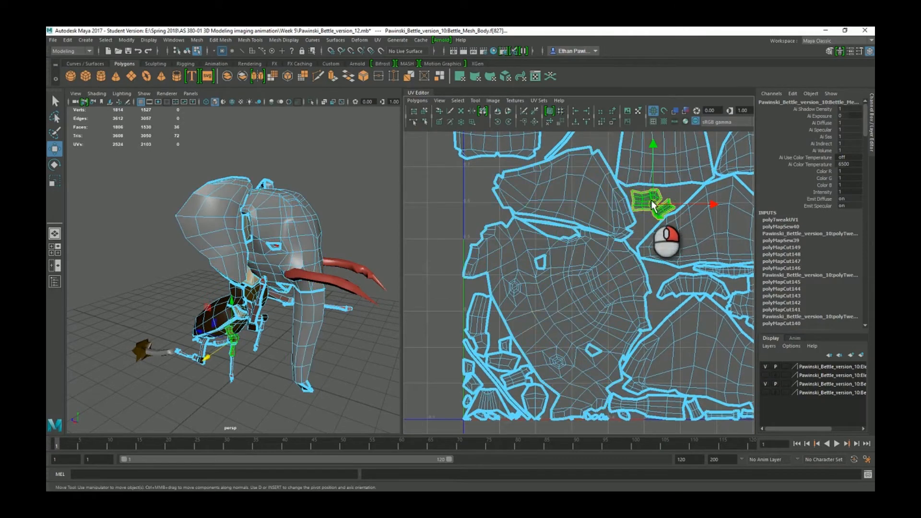
alt+middle_drag(651, 200, 611, 234)
click(702, 266)
alt+right_drag(696, 299, 686, 337)
click(677, 344)
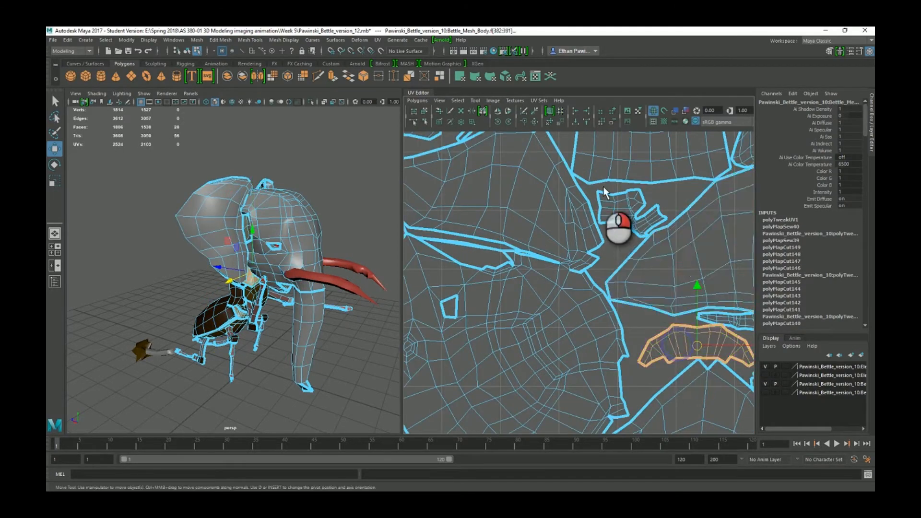
alt+middle_drag(603, 187, 617, 331)
click(615, 233)
alt+right_drag(609, 229, 566, 208)
click(530, 196)
click(472, 233)
alt+middle_drag(521, 365, 603, 249)
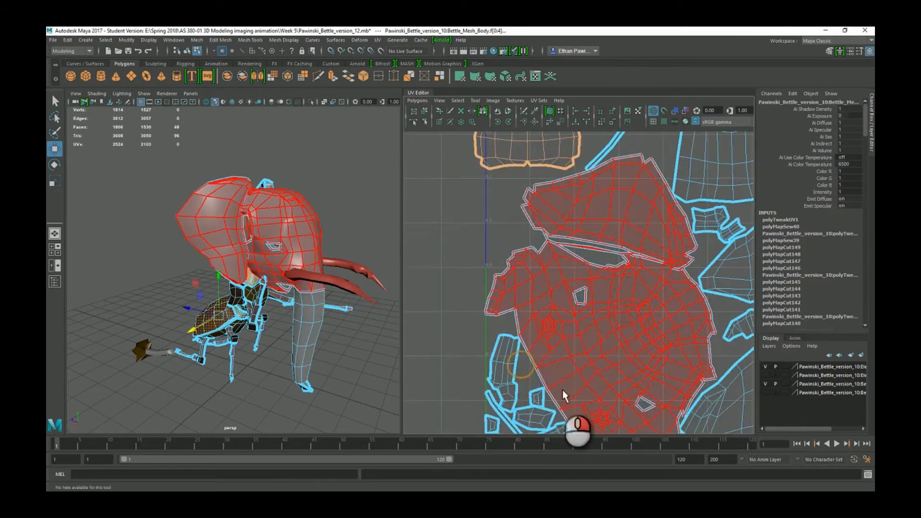
alt+middle_drag(562, 390, 511, 293)
click(523, 314)
click(479, 323)
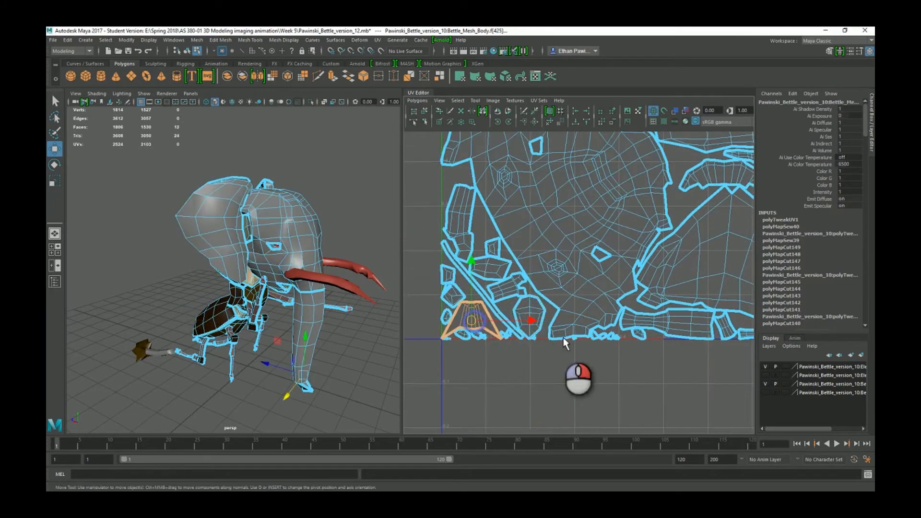
click(598, 334)
alt+right_drag(597, 334, 628, 355)
alt+middle_drag(629, 357, 520, 331)
alt+right_drag(520, 330, 494, 419)
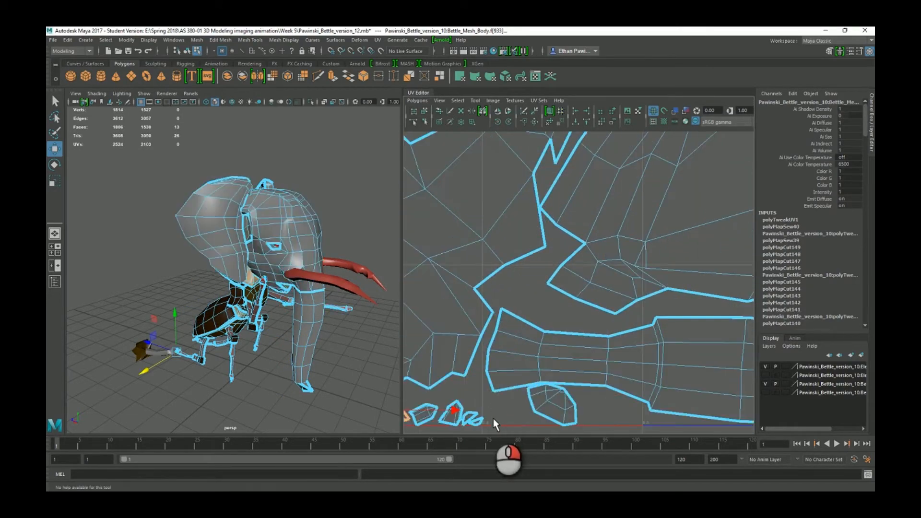
alt+right_drag(534, 384, 483, 307)
alt+middle_drag(479, 263, 628, 369)
alt+right_drag(628, 368, 653, 229)
alt+middle_drag(654, 229, 592, 345)
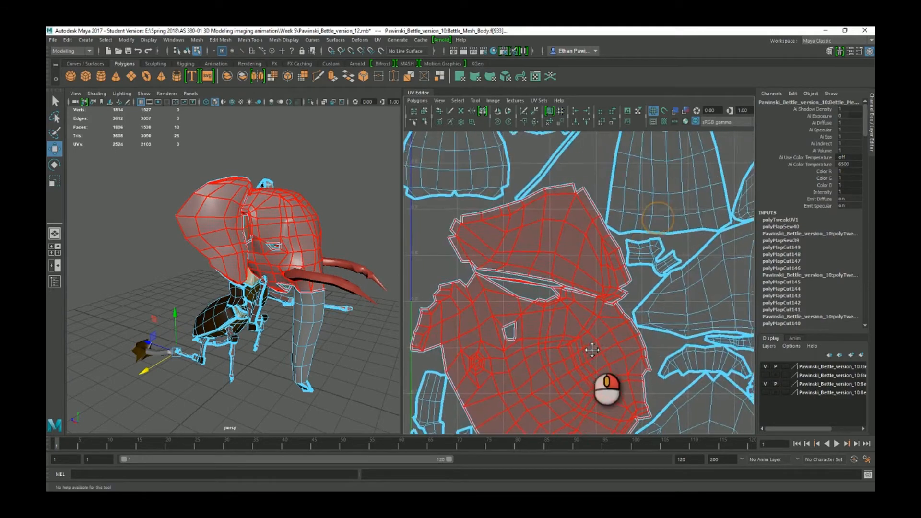
alt+right_drag(592, 346, 577, 287)
click(557, 277)
scroll(595, 267, up, 5)
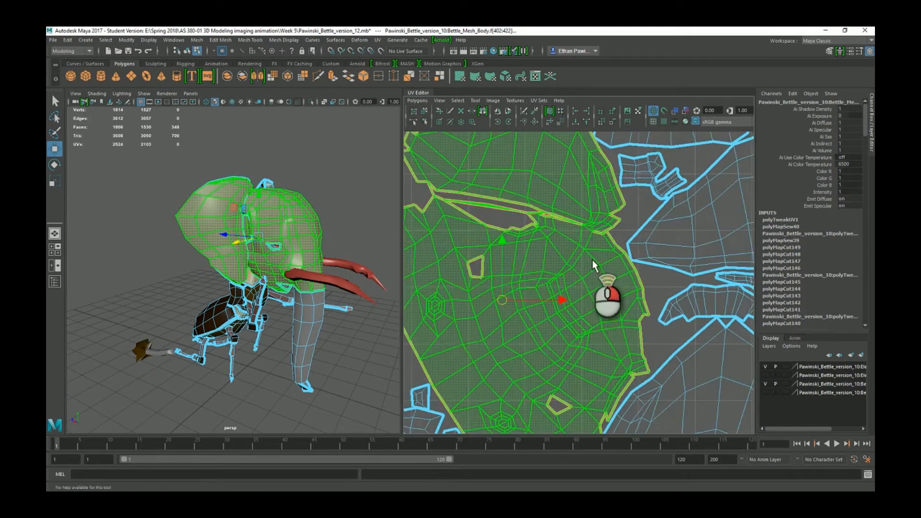
scroll(597, 288, down, 3)
scroll(577, 295, down, 6)
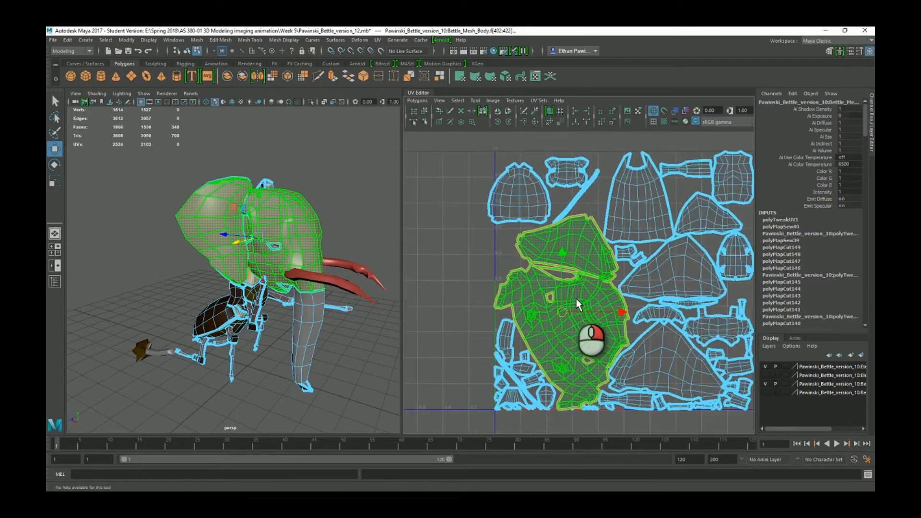
scroll(577, 307, up, 2)
alt+middle_drag(578, 331, 597, 317)
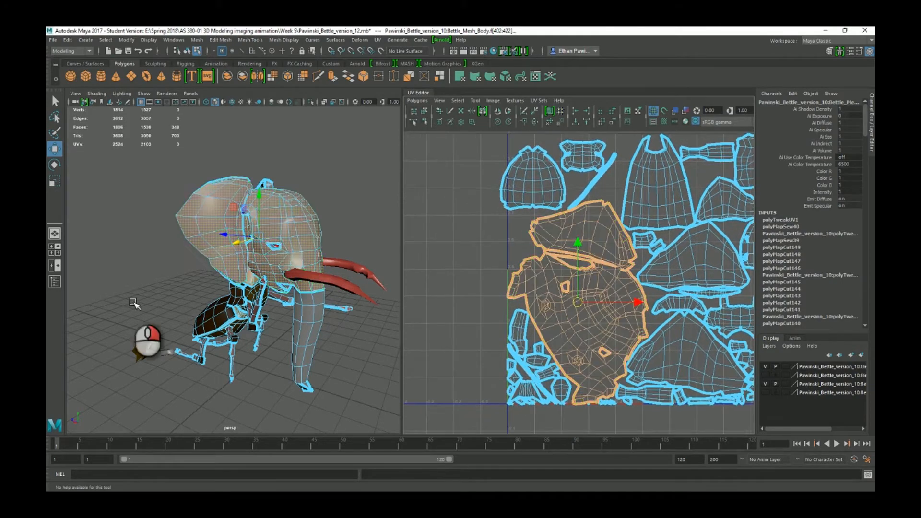
Move the head shell and a small 36-face shell left, outside the 0–1 tile.
scroll(287, 272, up, 3)
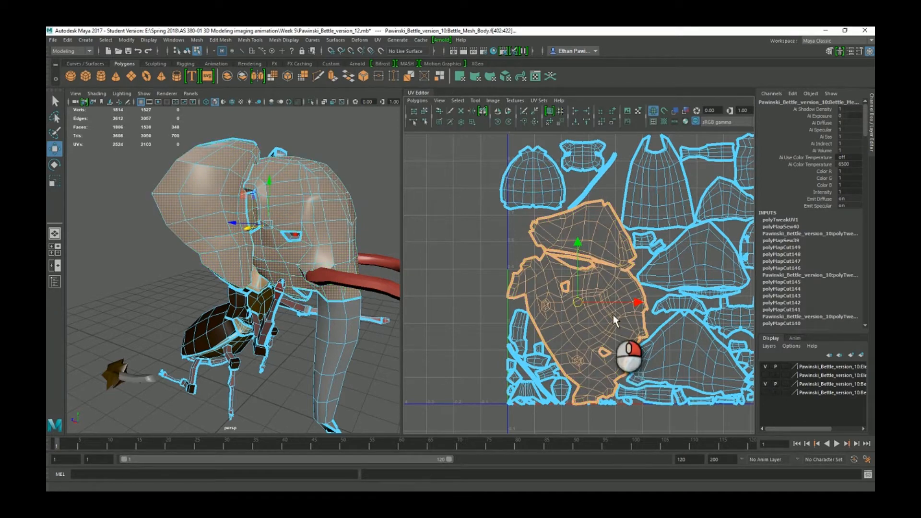
alt+middle_drag(615, 335, 689, 298)
drag(664, 280, 451, 277)
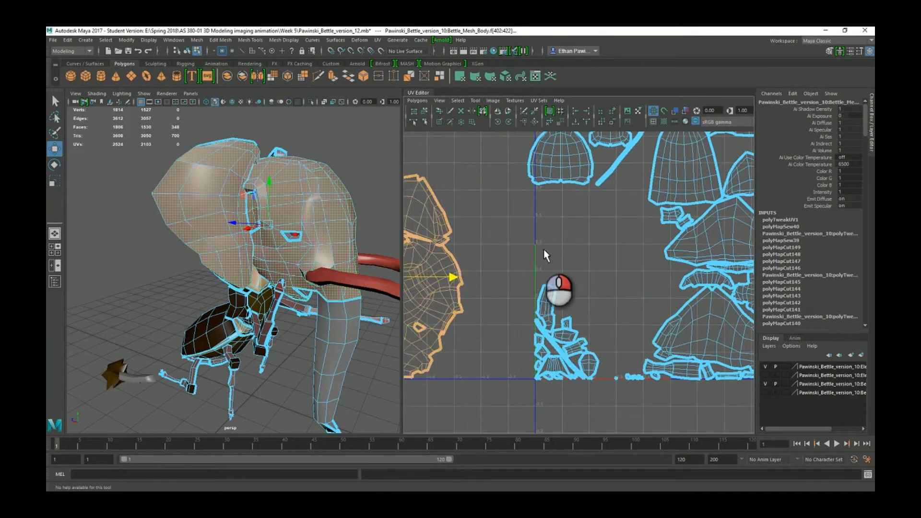
scroll(547, 252, down, 2)
alt+middle_drag(611, 252, 643, 247)
click(706, 244)
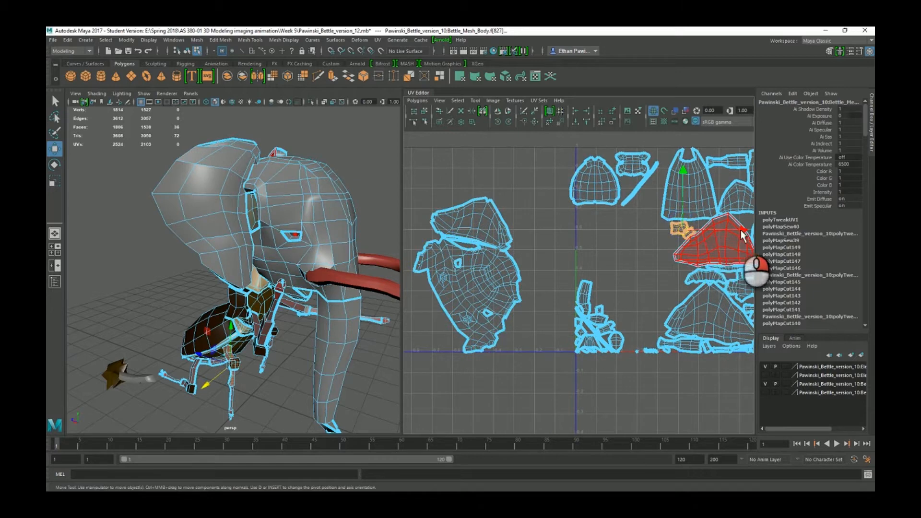
drag(742, 232, 472, 259)
Pan and zoom across the UV layout to frame the head shells.
alt+middle_drag(604, 332, 595, 290)
scroll(599, 299, up, 3)
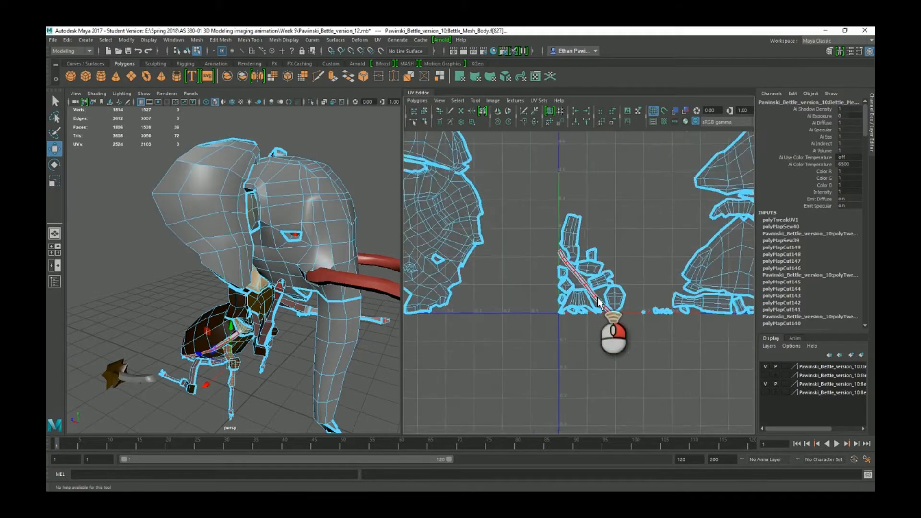
scroll(603, 296, up, 5)
alt+middle_drag(640, 233, 611, 289)
scroll(612, 287, down, 1)
alt+middle_drag(670, 317, 404, 278)
alt+middle_drag(607, 280, 474, 283)
alt+middle_drag(683, 291, 443, 282)
scroll(609, 278, down, 5)
alt+middle_drag(574, 216, 673, 308)
alt+middle_drag(494, 289, 705, 289)
scroll(600, 276, down, 4)
alt+middle_drag(487, 262, 629, 276)
scroll(617, 220, up, 3)
scroll(616, 218, up, 5)
alt+middle_drag(583, 173, 547, 343)
scroll(547, 343, down, 1)
Select the head UV shell and orbit the 3D view to the beetle's side.
alt+middle_drag(578, 299, 571, 308)
click(497, 171)
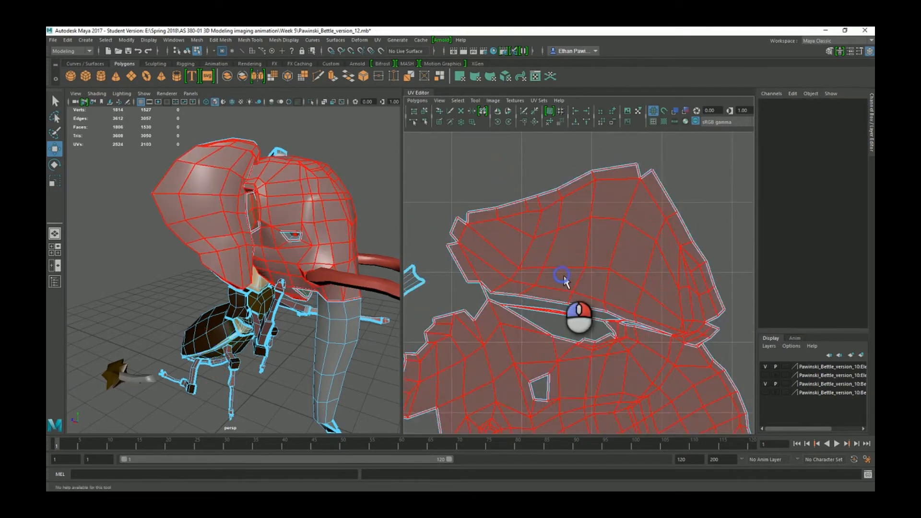
click(564, 282)
alt+middle_drag(274, 215, 298, 223)
scroll(298, 223, up, 3)
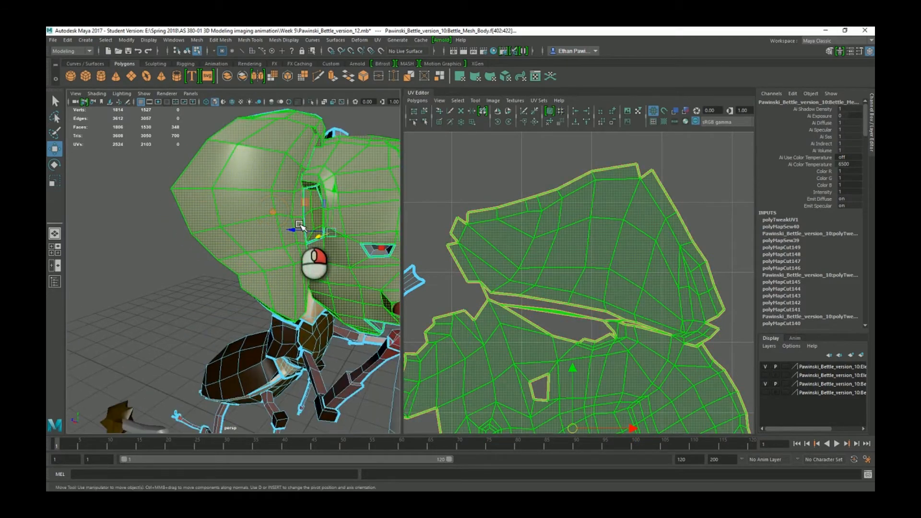
alt+drag(264, 281, 148, 288)
alt+middle_drag(545, 307, 531, 297)
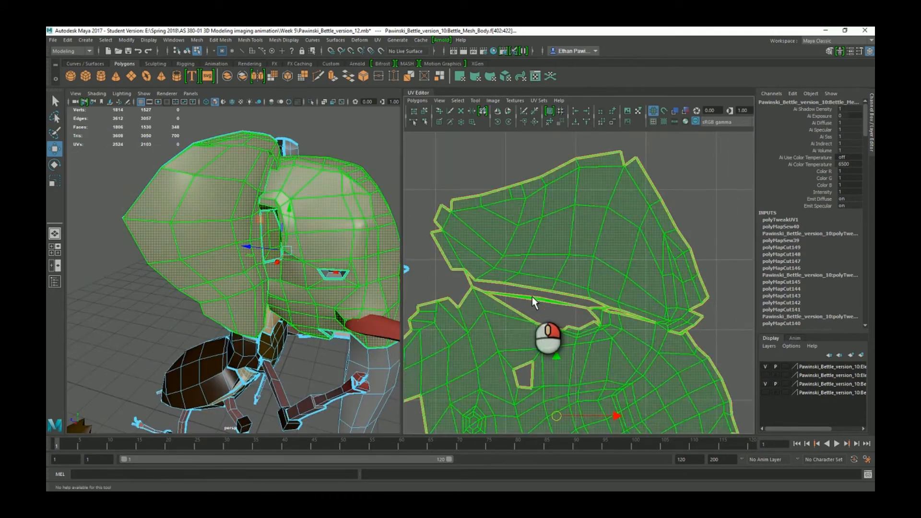
scroll(532, 297, down, 2)
Cut UV seams along the edges of the ear fold with the Cut UV tool.
click(450, 111)
scroll(484, 283, up, 6)
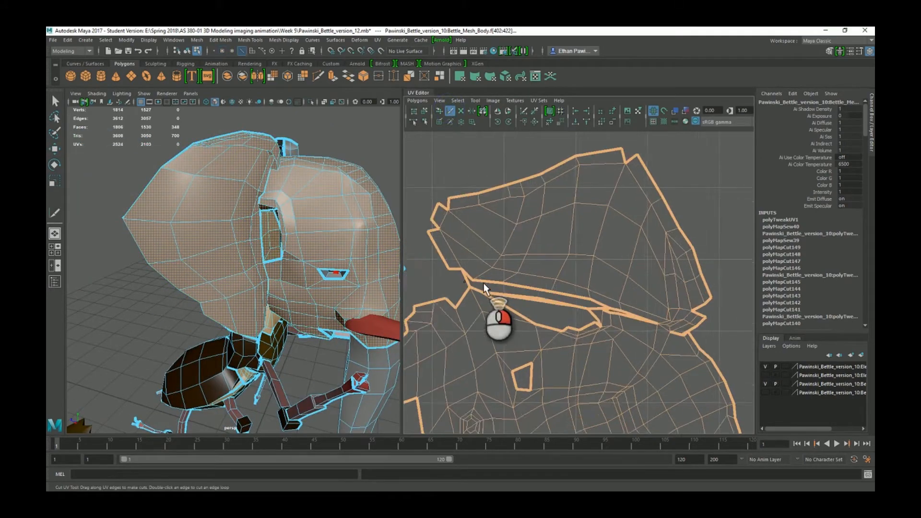
drag(511, 243, 519, 245)
drag(517, 246, 520, 252)
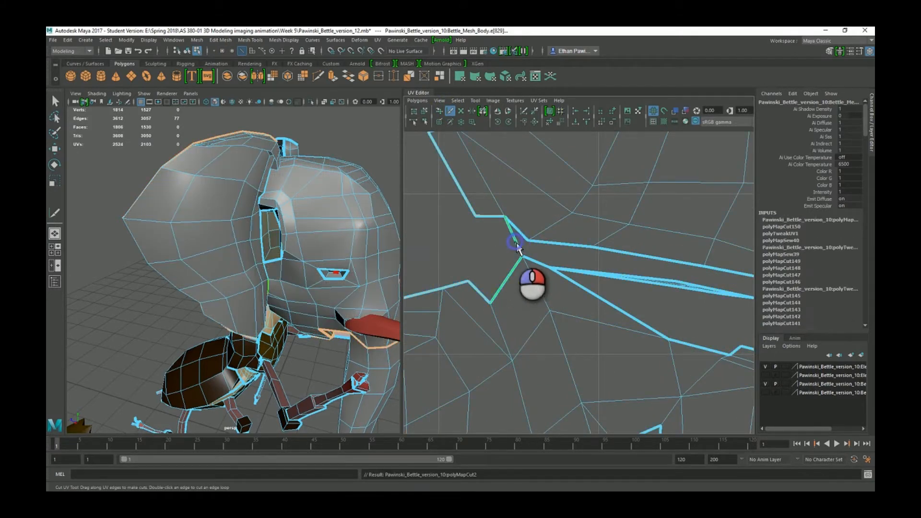
alt+middle_drag(626, 265, 537, 261)
scroll(537, 261, down, 4)
alt+middle_drag(678, 298, 583, 270)
scroll(615, 299, up, 5)
scroll(595, 283, up, 2)
click(621, 310)
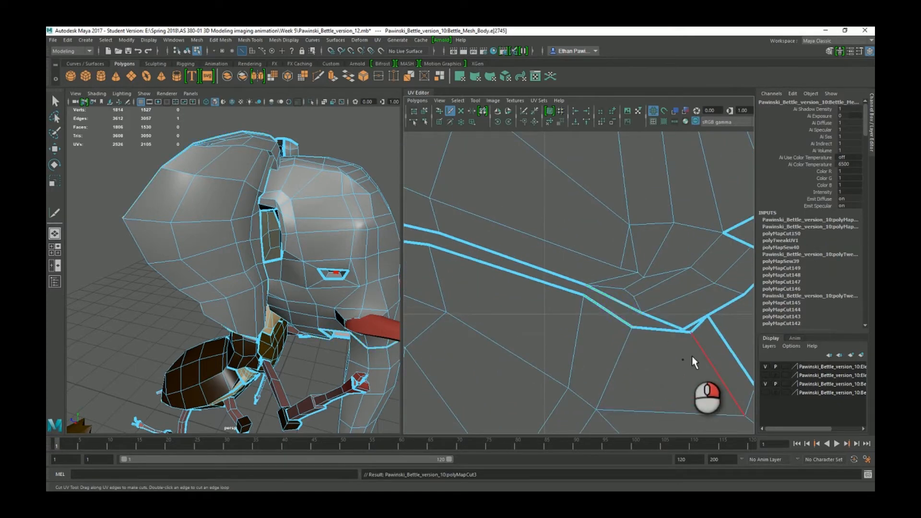
scroll(617, 313, down, 2)
alt+middle_drag(469, 255, 606, 268)
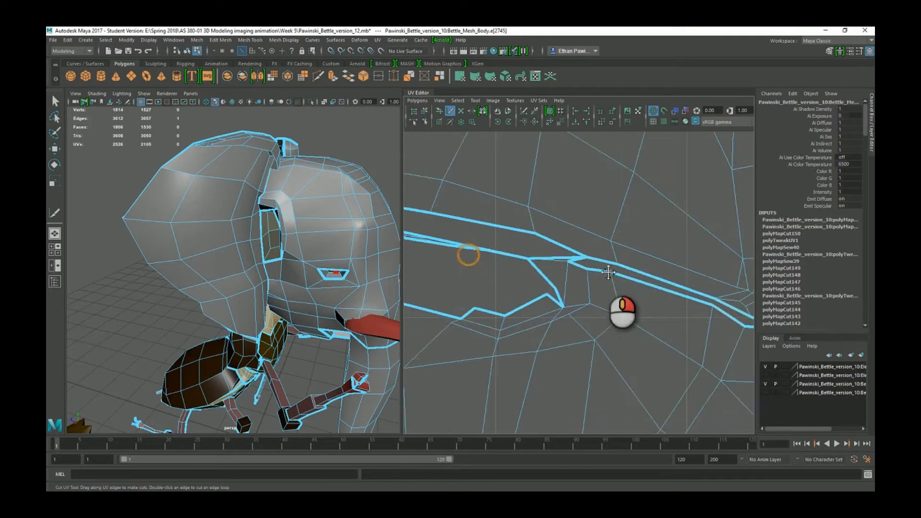
scroll(605, 268, up, 4)
scroll(588, 241, down, 4)
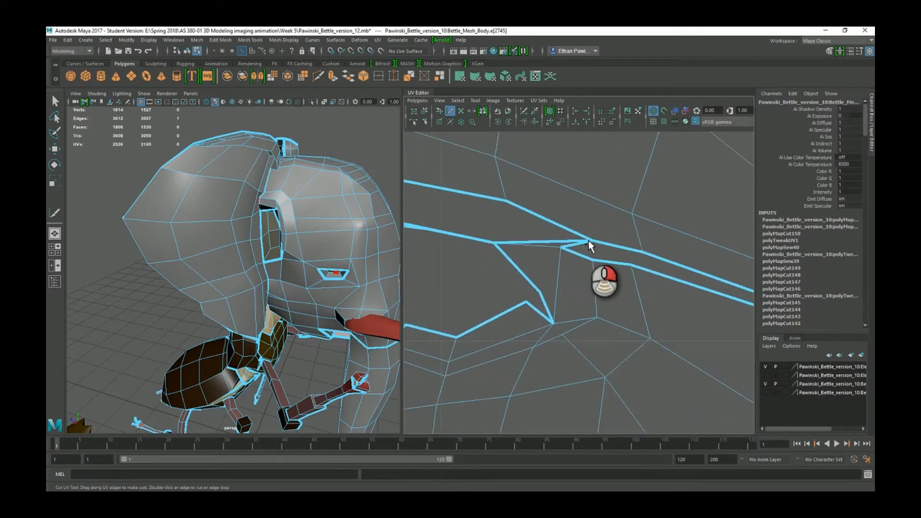
Switch to the Move tool and UV Face selection mode.
right_click(581, 223)
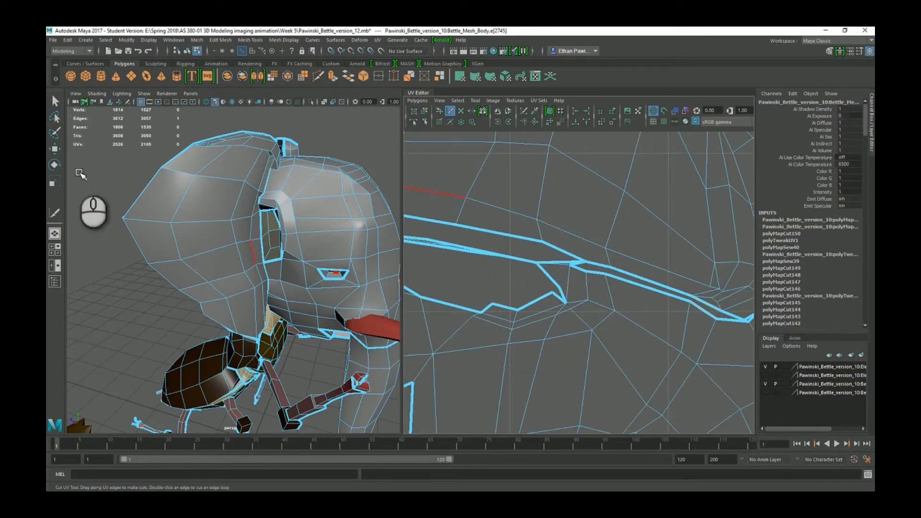
click(55, 149)
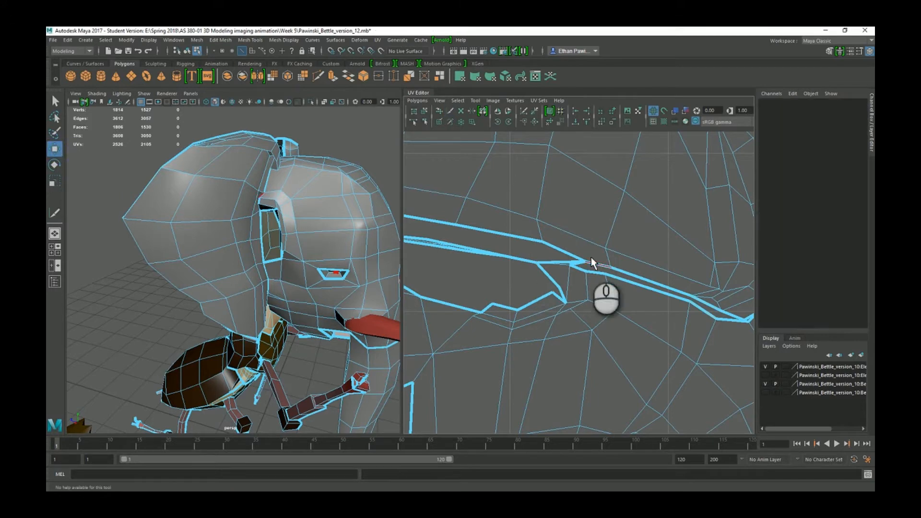
right_click(584, 229)
right_drag(585, 231, 579, 255)
scroll(579, 256, up, 3)
Lift the two overlapping UV faces near the ear fold upward.
click(578, 257)
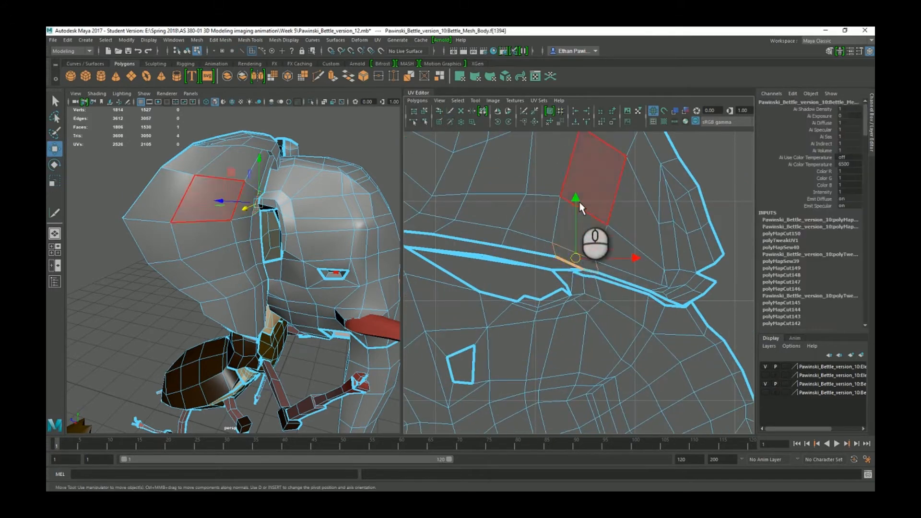
drag(576, 199, 574, 181)
scroll(590, 286, up, 2)
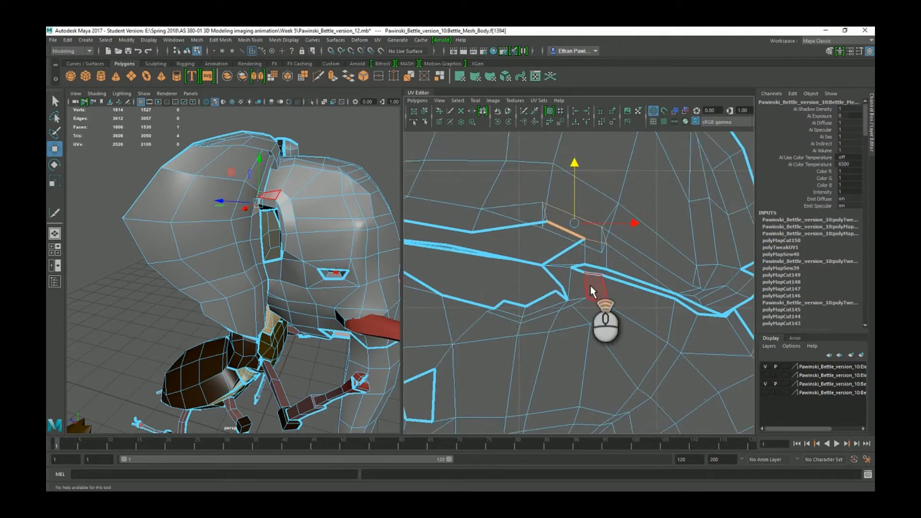
scroll(591, 286, up, 2)
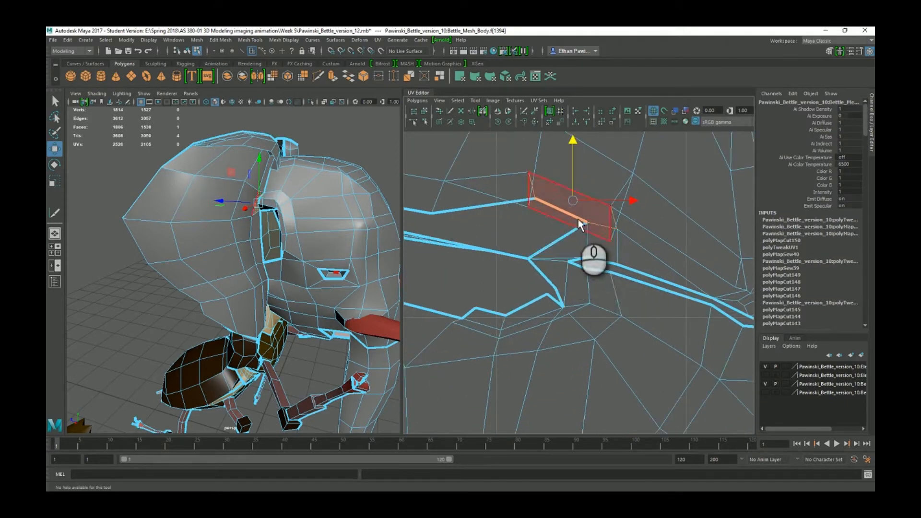
key(ctrl+z)
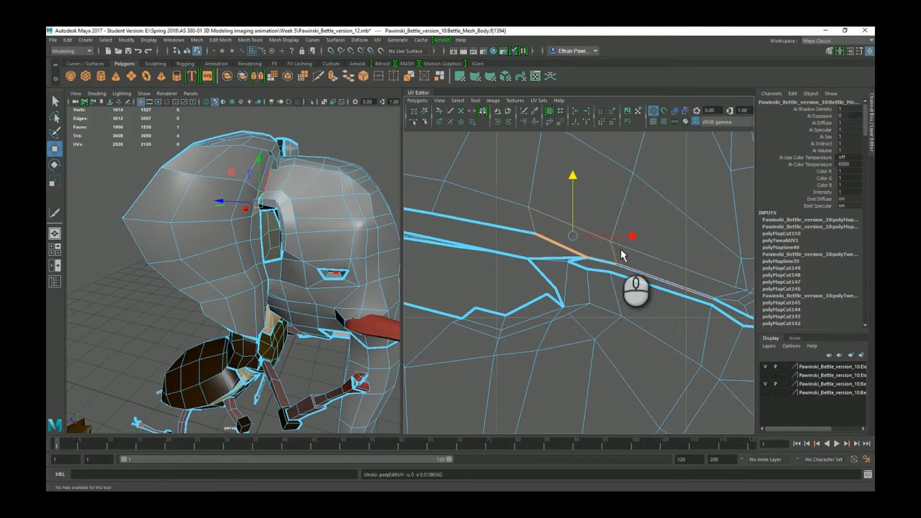
click(574, 180)
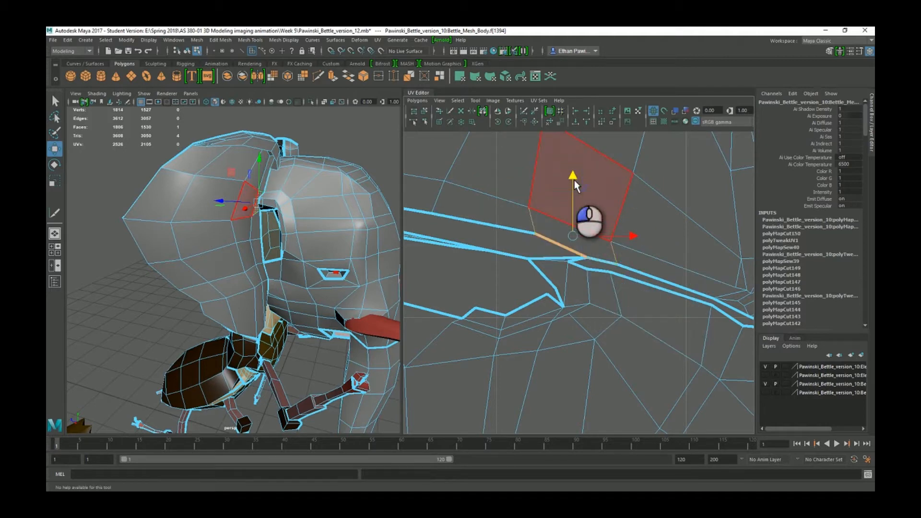
drag(575, 180, 570, 144)
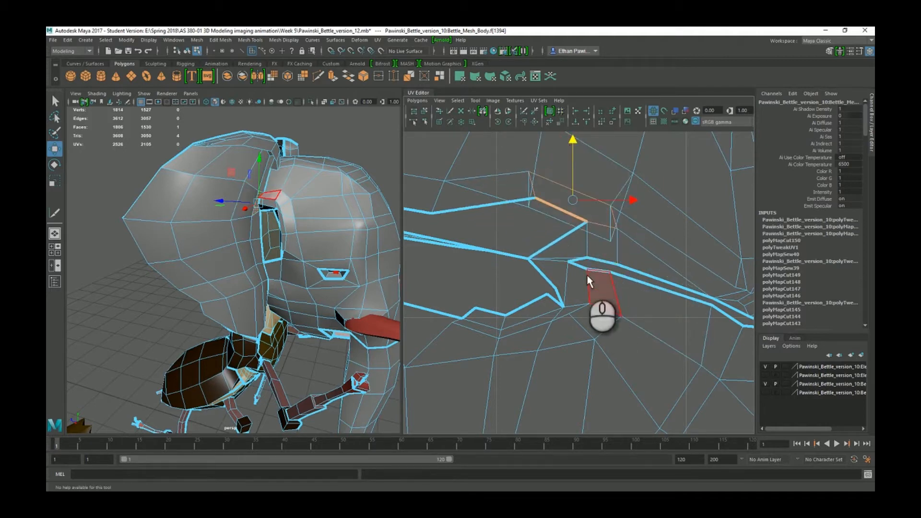
click(574, 249)
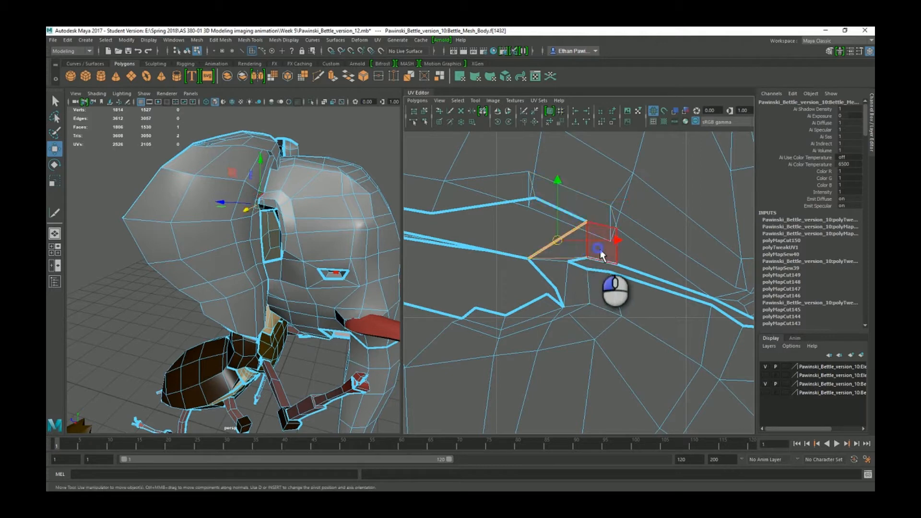
drag(575, 183, 574, 146)
In Edge mode, cut the horizontal edge under the ear into a UV seam.
alt+middle_drag(582, 259, 628, 248)
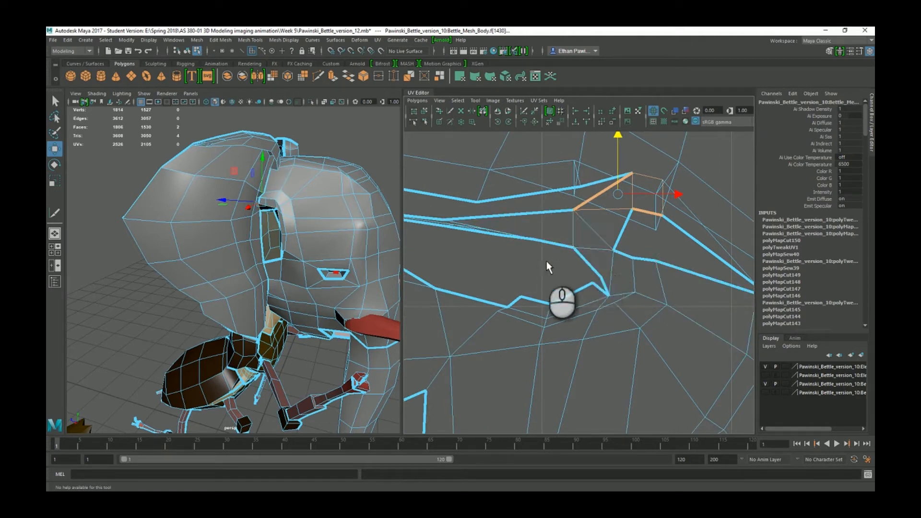
right_drag(605, 232, 602, 212)
click(595, 249)
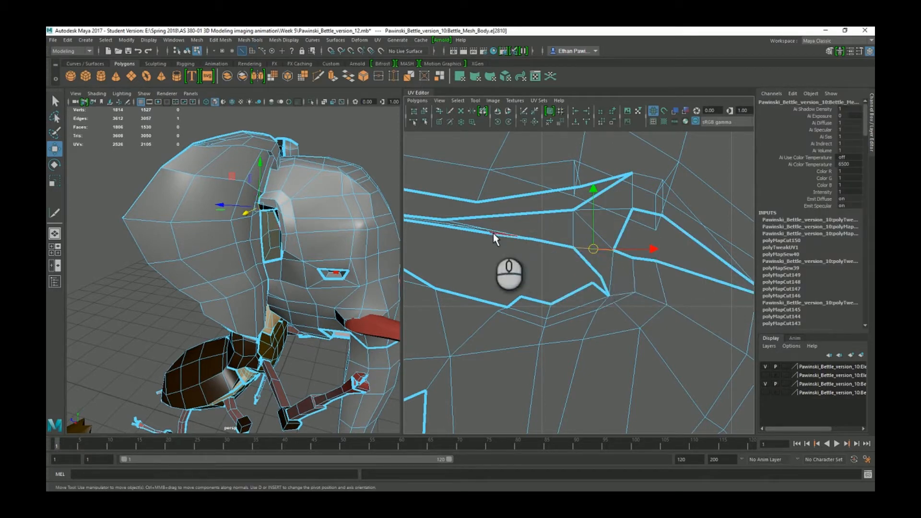
alt+middle_drag(625, 256, 595, 256)
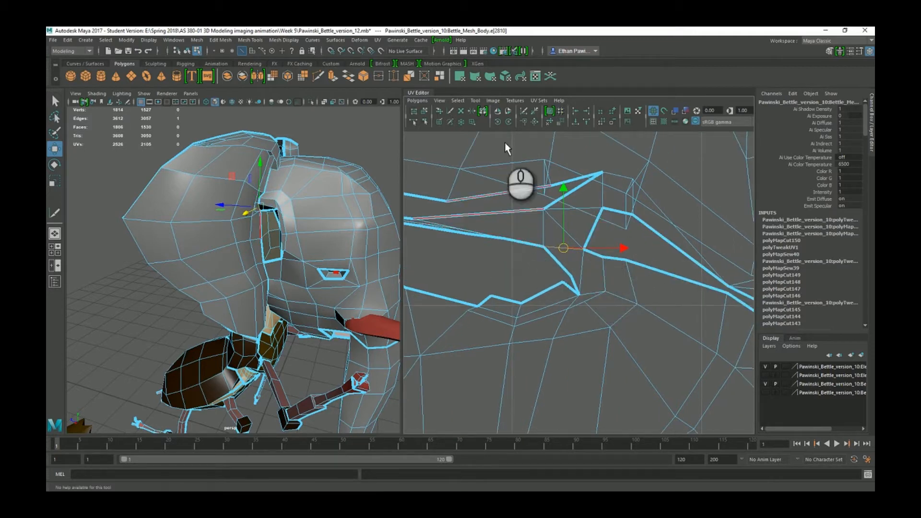
click(524, 115)
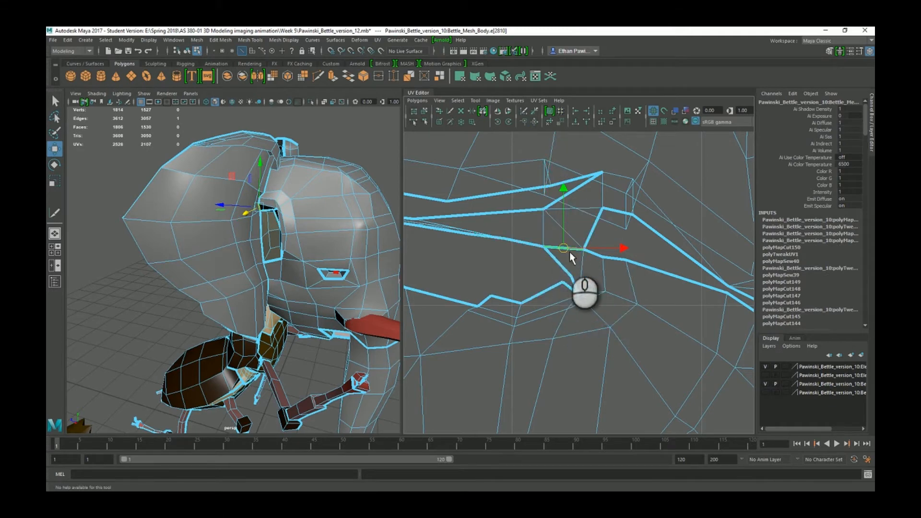
Nudge the fold's UV edge upward and cut the upper-left edge into a seam.
alt+middle_drag(472, 252, 736, 281)
alt+middle_drag(534, 263, 594, 267)
click(592, 262)
drag(586, 203, 578, 231)
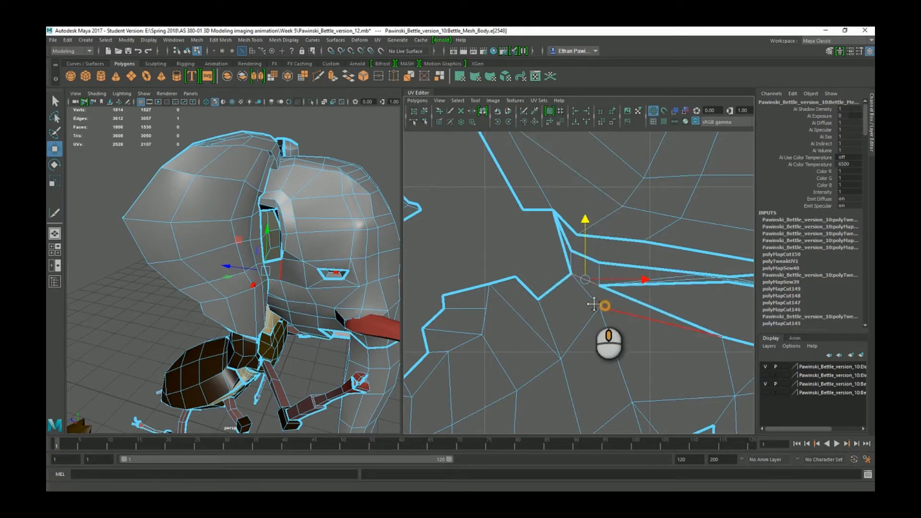
alt+middle_drag(597, 304, 543, 281)
click(614, 274)
click(478, 154)
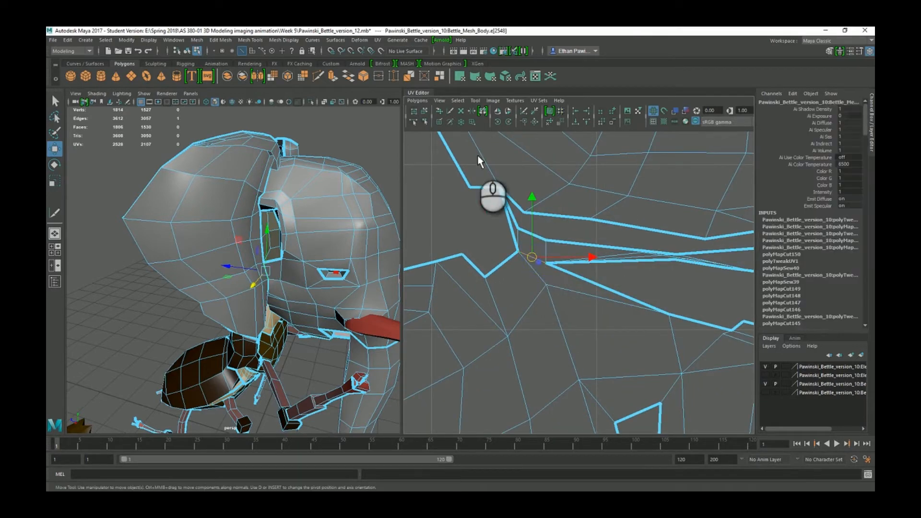
click(528, 111)
In Shell mode, move the head shell straight up, clear of the body shell.
scroll(578, 302, down, 5)
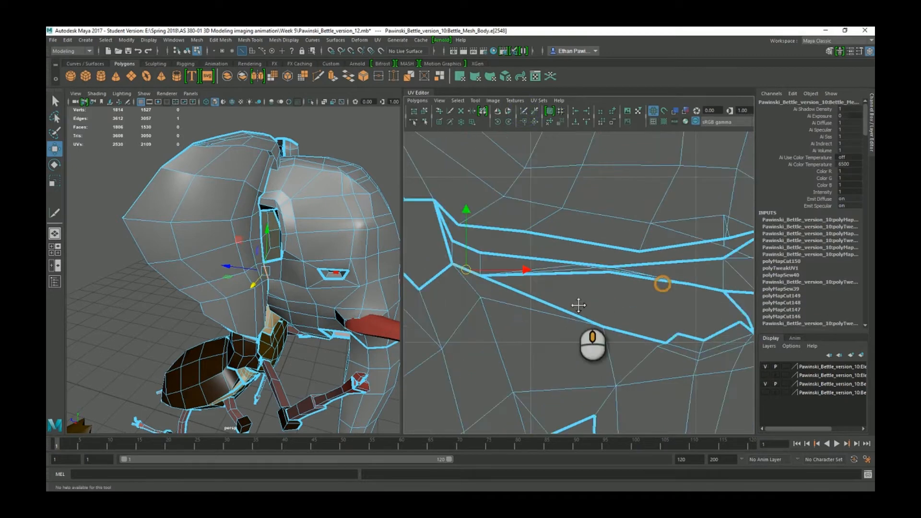
right_click(591, 262)
right_drag(592, 262, 558, 248)
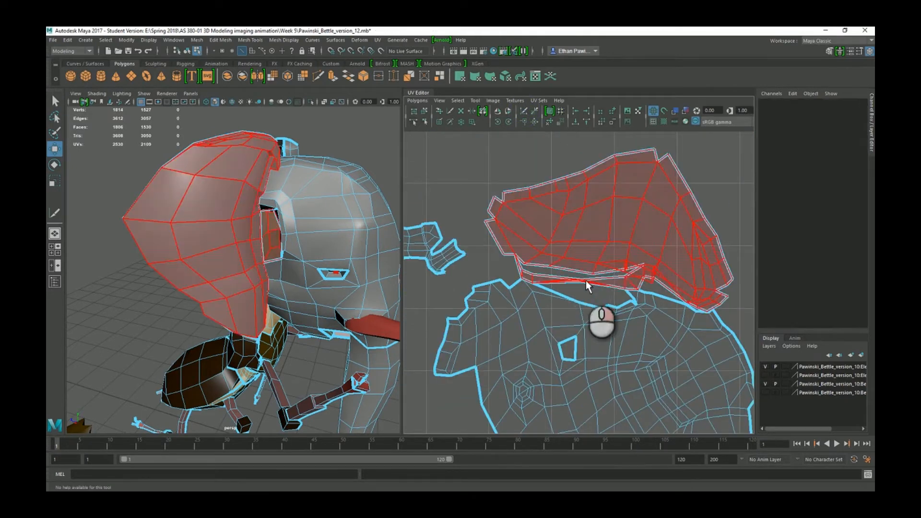
click(606, 243)
scroll(593, 234, down, 1)
alt+middle_drag(591, 234, 573, 241)
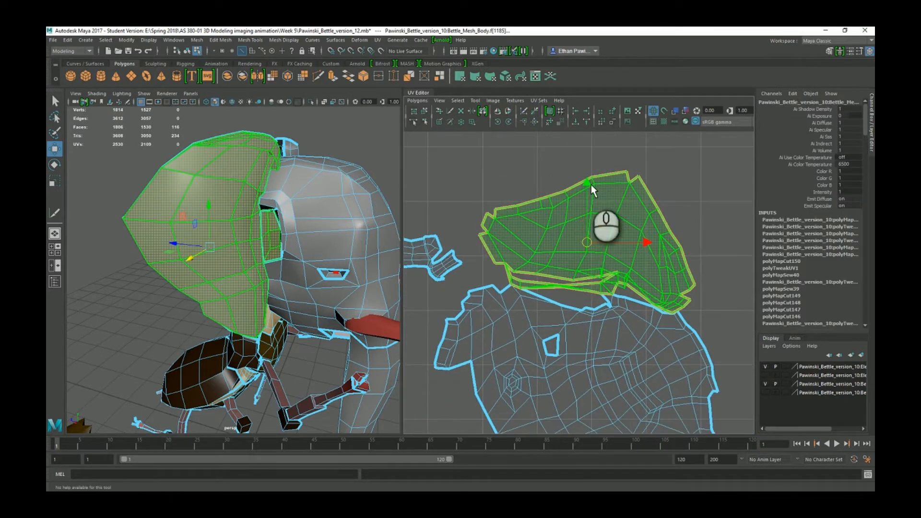
drag(589, 182, 582, 98)
scroll(579, 283, down, 1)
alt+middle_drag(579, 283, 560, 266)
scroll(564, 253, down, 6)
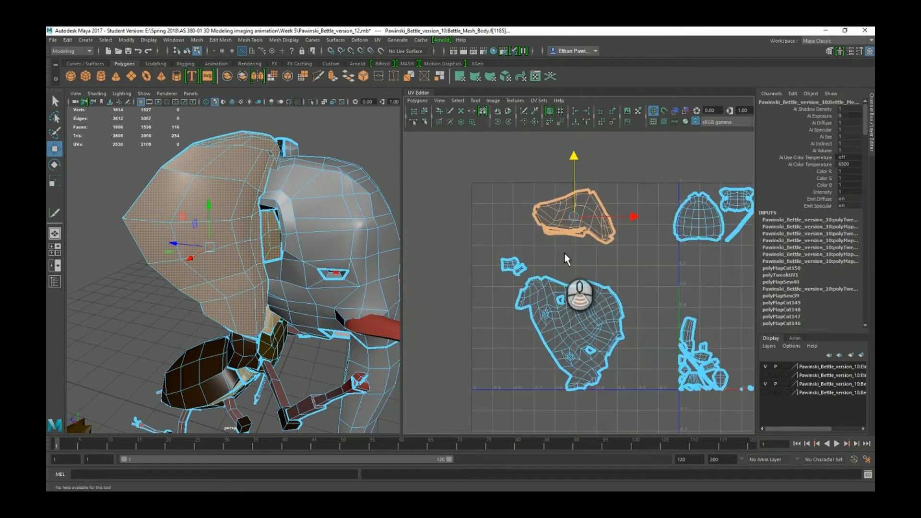
Pan down to the leg's UV shell and select it.
alt+middle_drag(626, 293, 592, 281)
scroll(494, 246, up, 4)
scroll(494, 246, up, 1)
alt+middle_drag(471, 237, 657, 234)
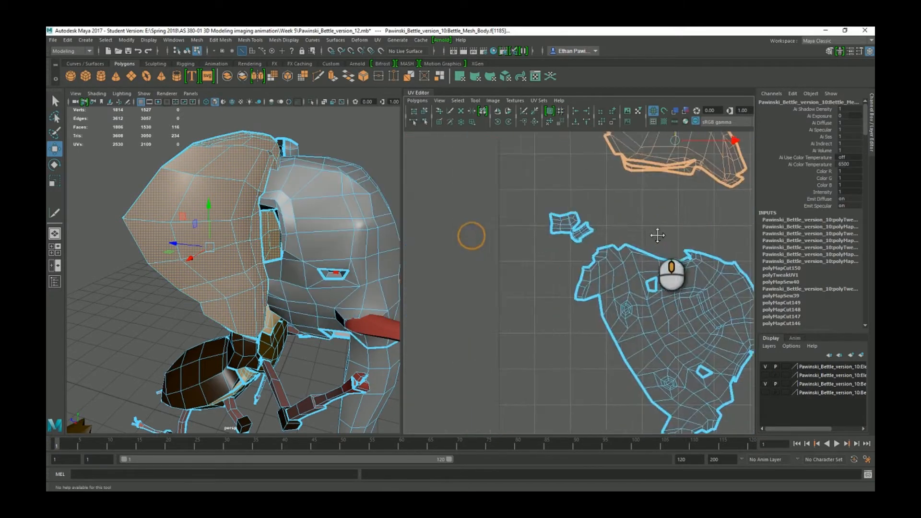
scroll(600, 218, up, 5)
alt+middle_drag(611, 177, 633, 313)
scroll(618, 316, up, 6)
click(617, 315)
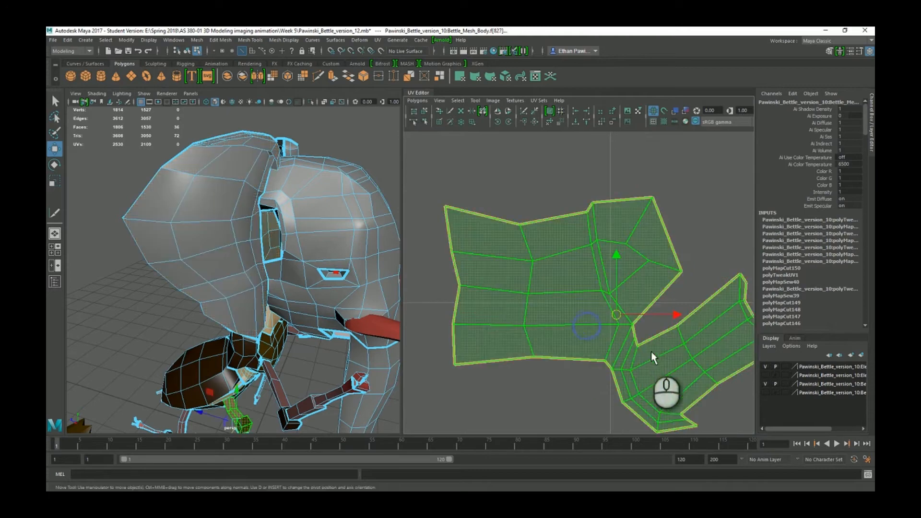
Select a UV edge on the leg shell and cut the UVs along it.
scroll(557, 305, up, 2)
scroll(555, 288, down, 2)
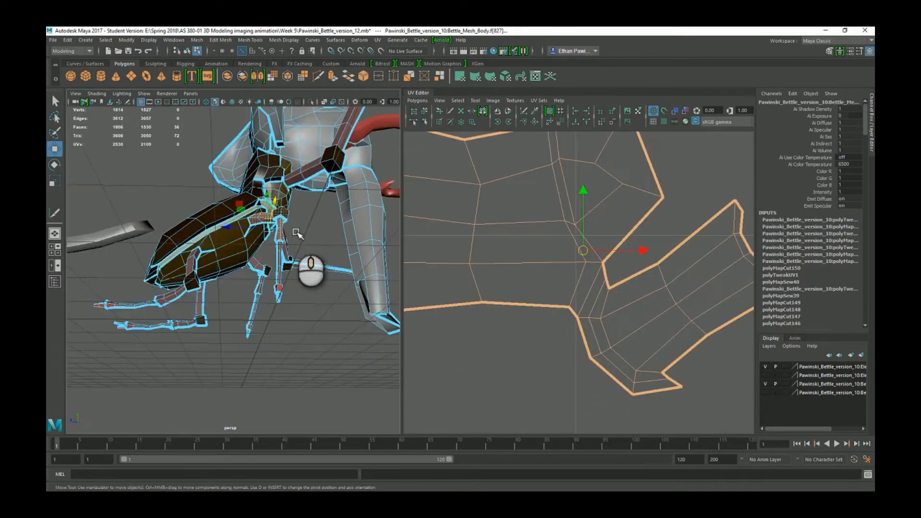
alt+drag(296, 233, 260, 287)
scroll(249, 307, up, 5)
alt+drag(238, 326, 307, 307)
right_click(570, 258)
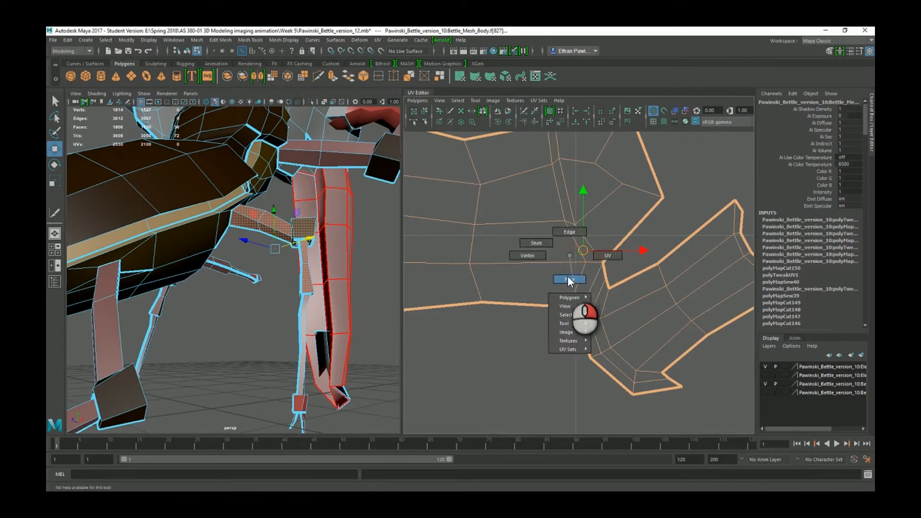
right_drag(556, 234, 560, 232)
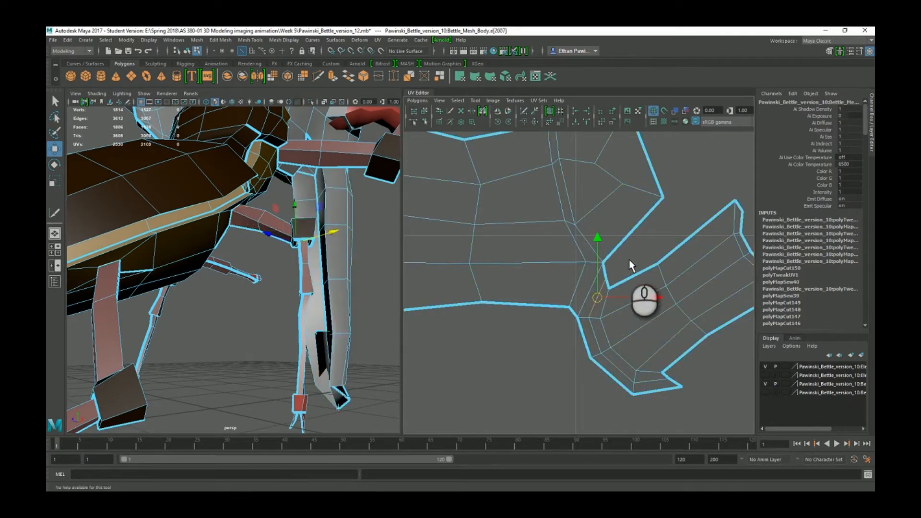
click(587, 299)
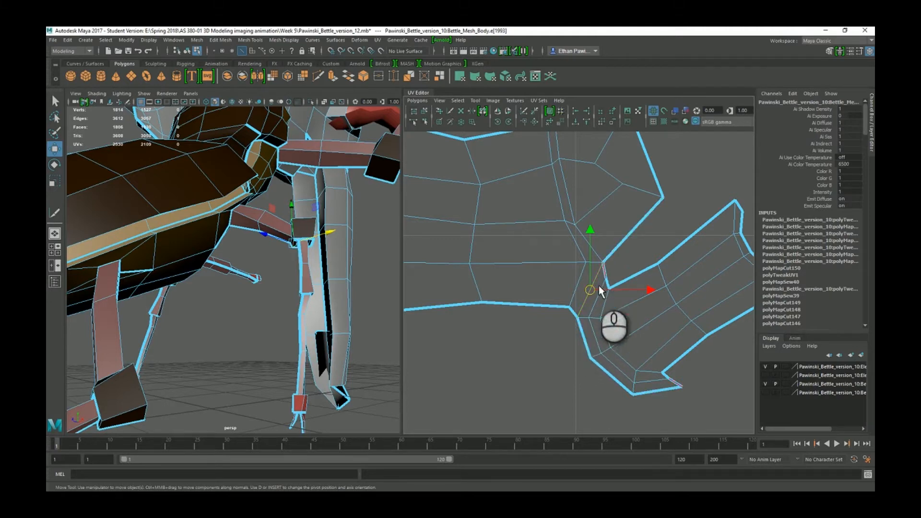
click(524, 113)
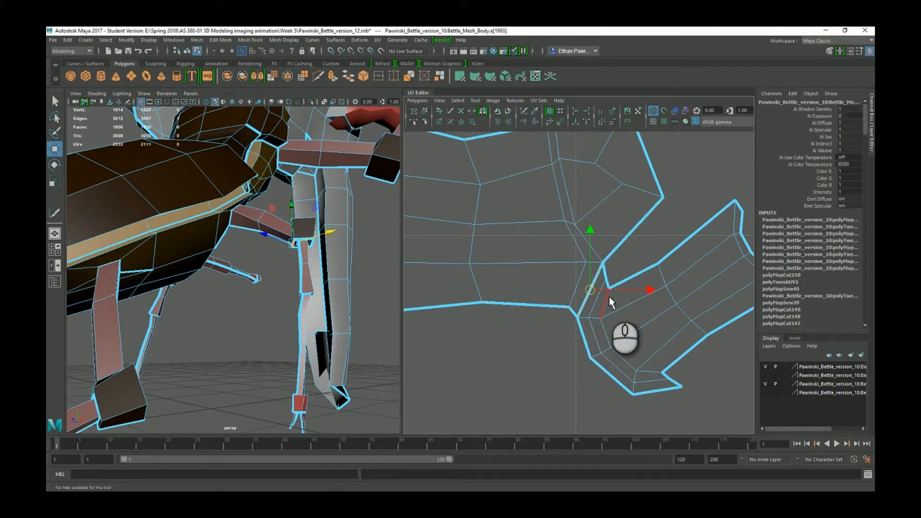
In shell mode, select the small arrow-shaped shell and its larger neighbour, then zoom out.
scroll(610, 306, down, 2)
right_drag(617, 300, 595, 289)
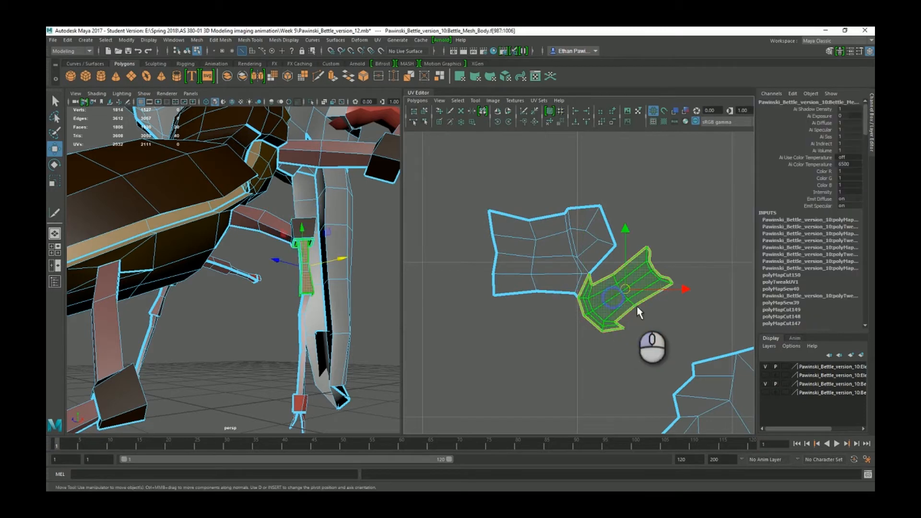
click(687, 291)
click(554, 257)
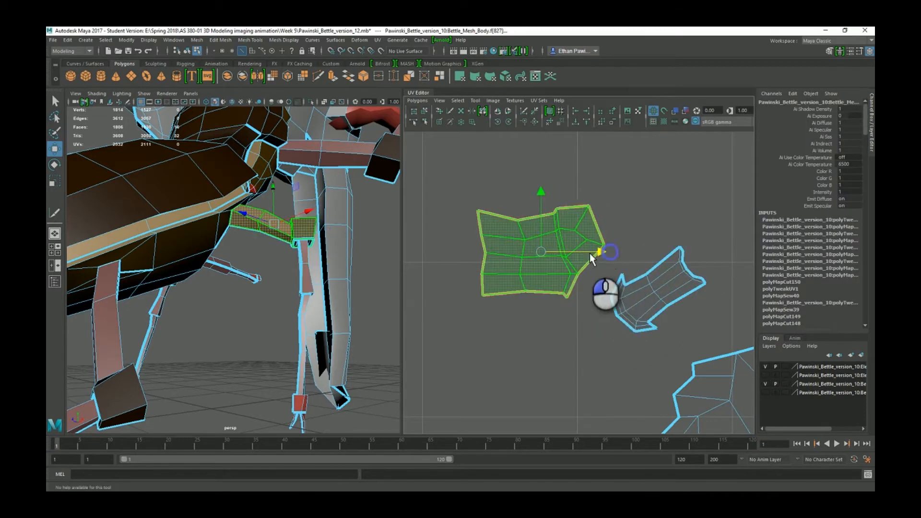
scroll(595, 257, down, 6)
scroll(559, 314, down, 6)
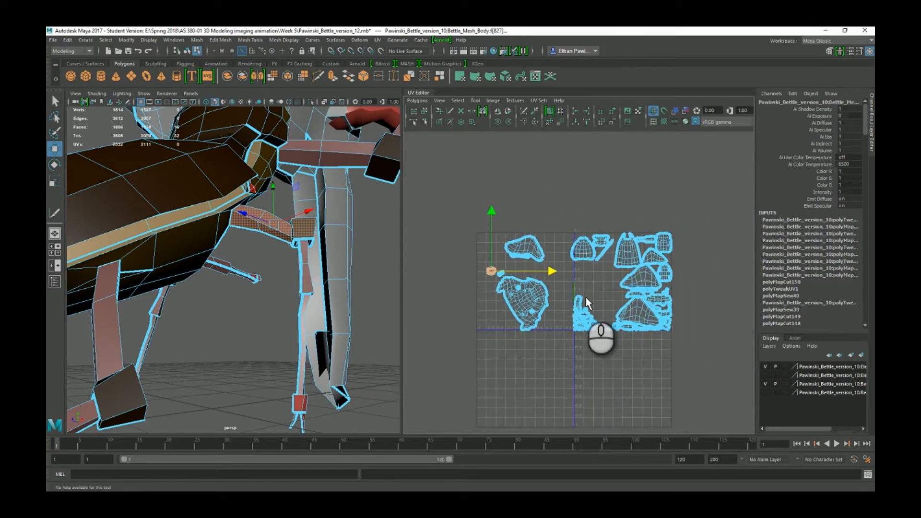
Marquee-select every body UV shell, run Layout UVs to pack them, then deselect.
scroll(565, 309, up, 3)
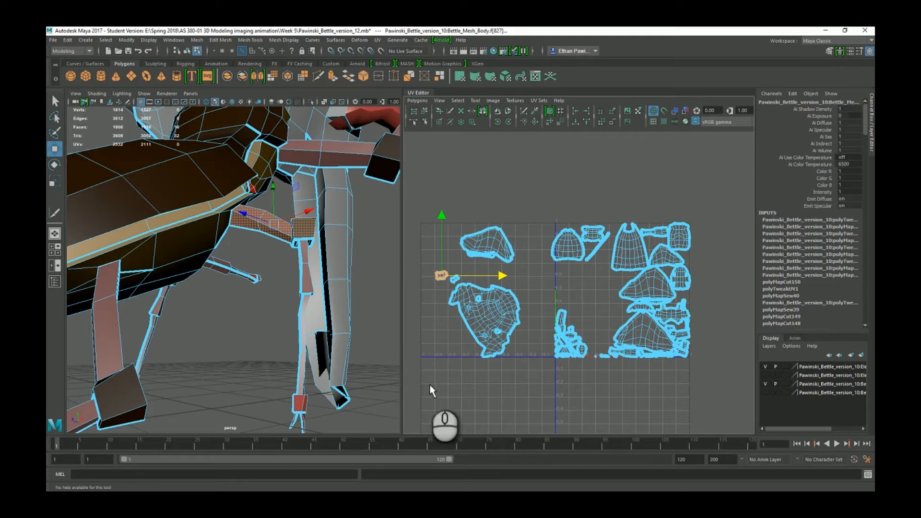
drag(434, 378, 713, 182)
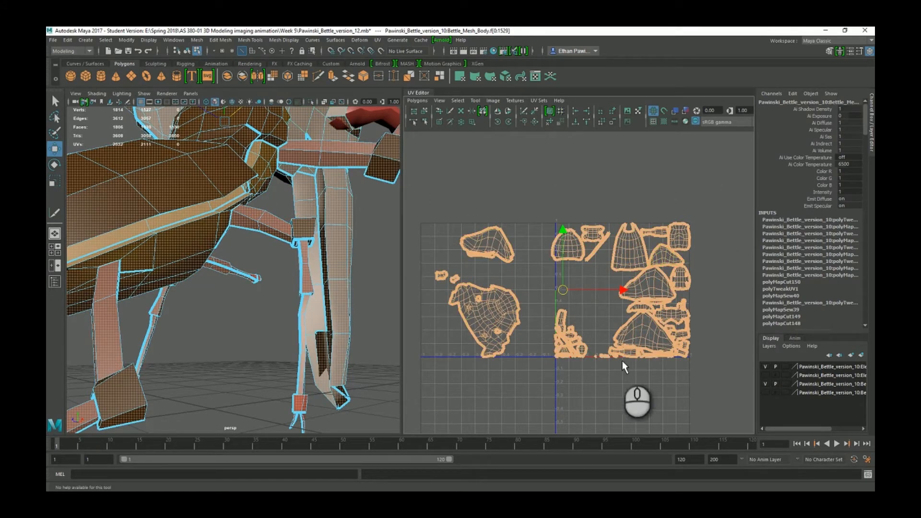
click(551, 114)
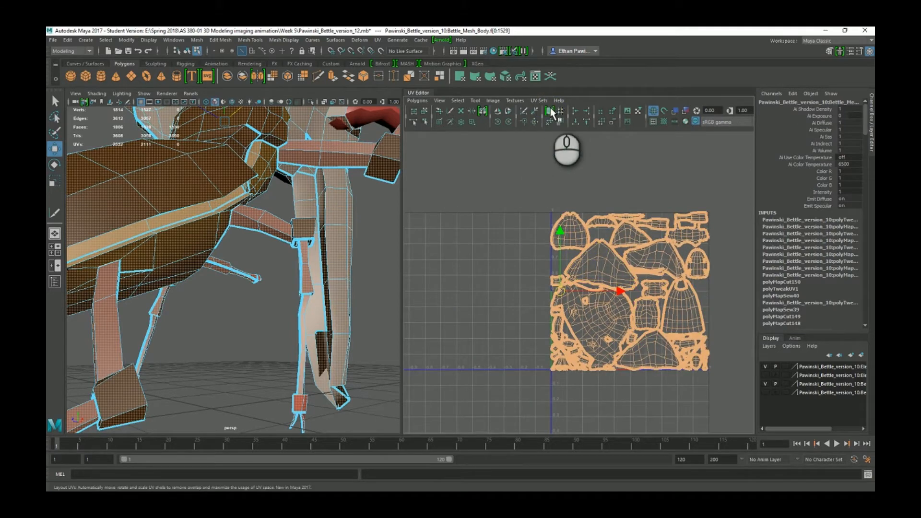
scroll(609, 281, up, 5)
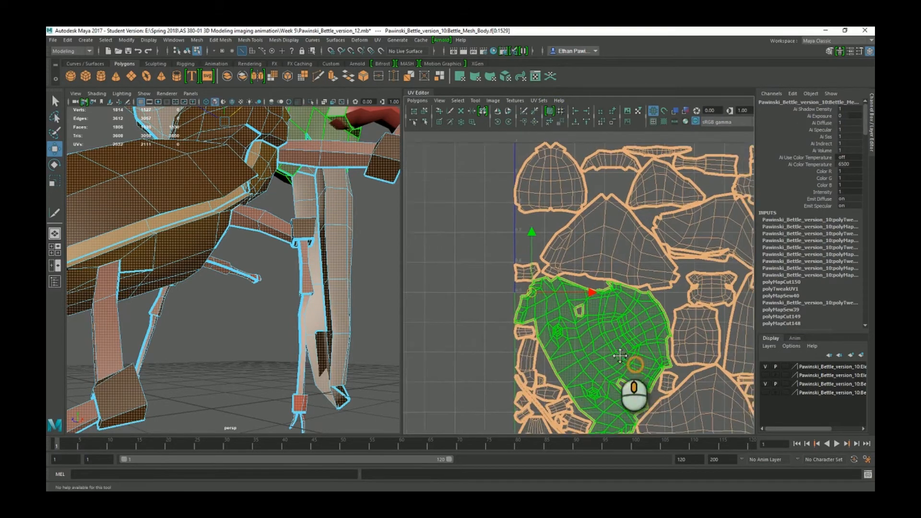
alt+middle_drag(620, 356, 551, 343)
click(423, 275)
scroll(522, 273, up, 5)
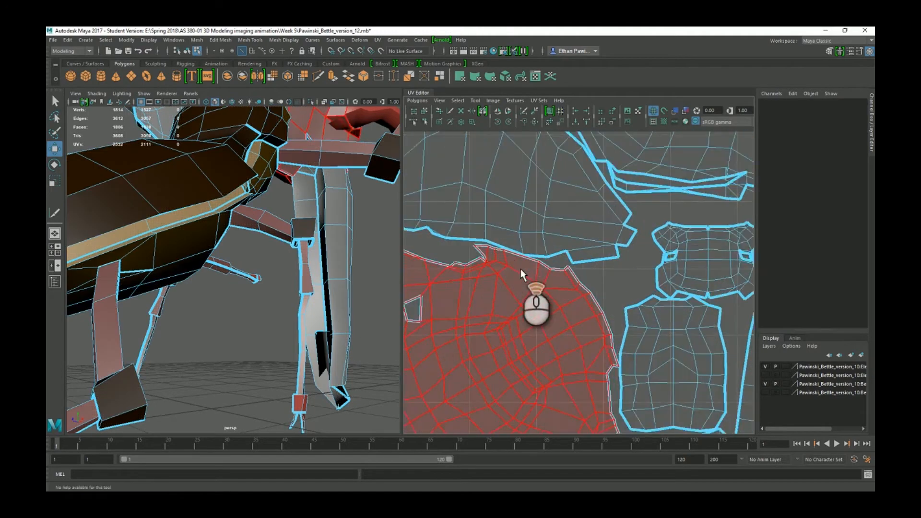
scroll(521, 268, up, 2)
alt+middle_drag(514, 259, 658, 304)
scroll(643, 339, down, 5)
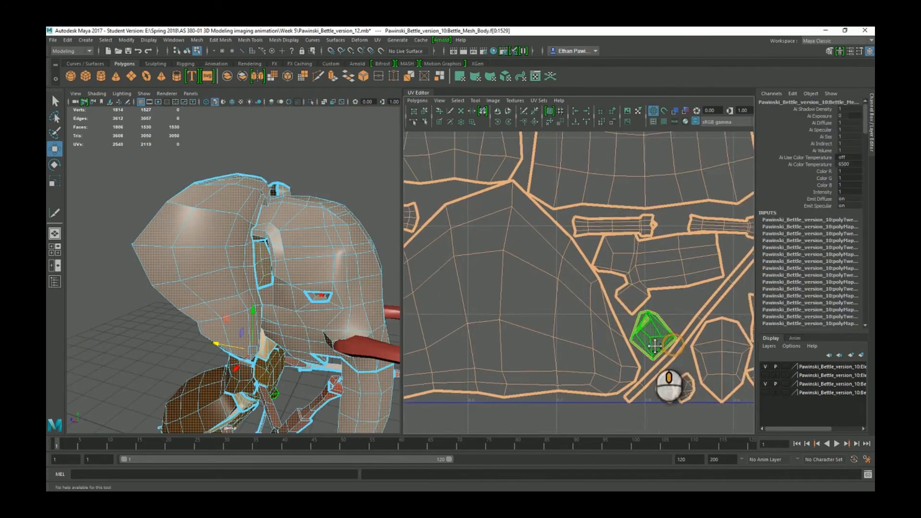
Select the 23-face shell beside the ear in shell mode and run Unfold UVs on it.
key(f)
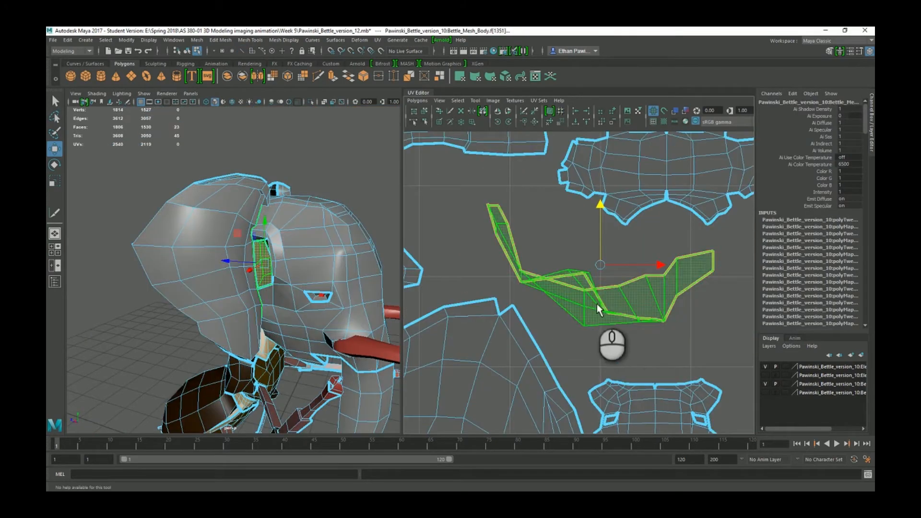
alt+middle_drag(282, 278, 256, 303)
scroll(256, 303, up, 8)
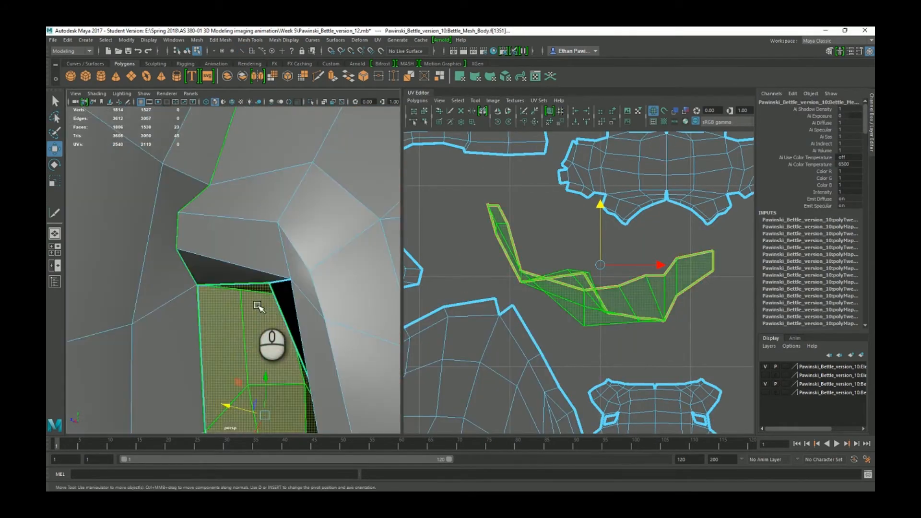
scroll(258, 355, down, 4)
alt+drag(259, 370, 310, 307)
scroll(326, 281, down, 7)
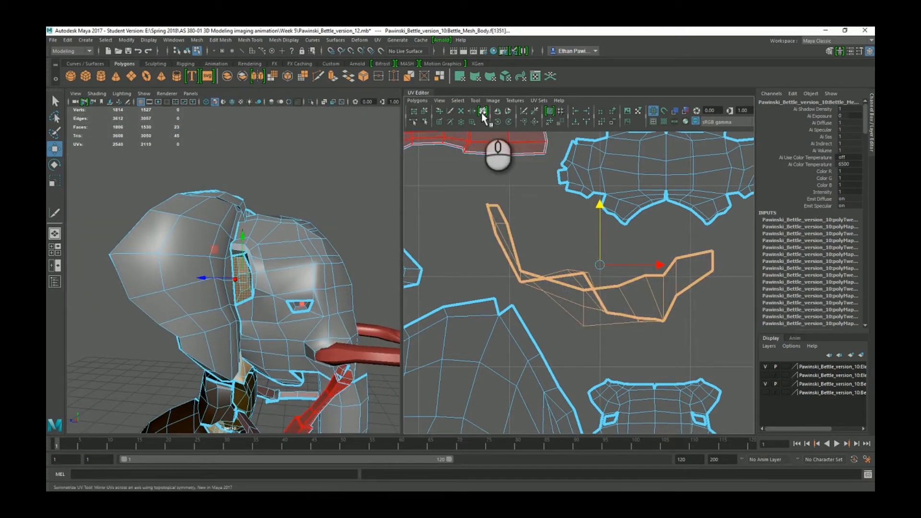
right_drag(608, 262, 574, 250)
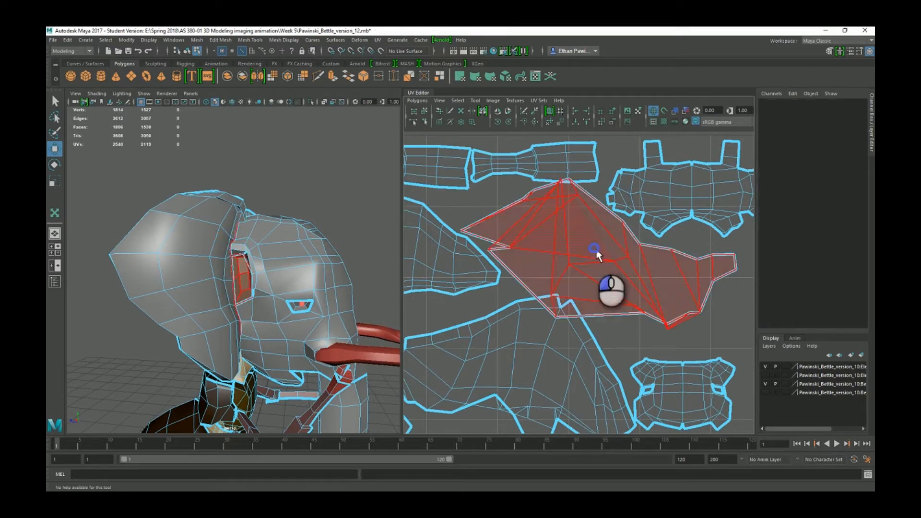
click(591, 247)
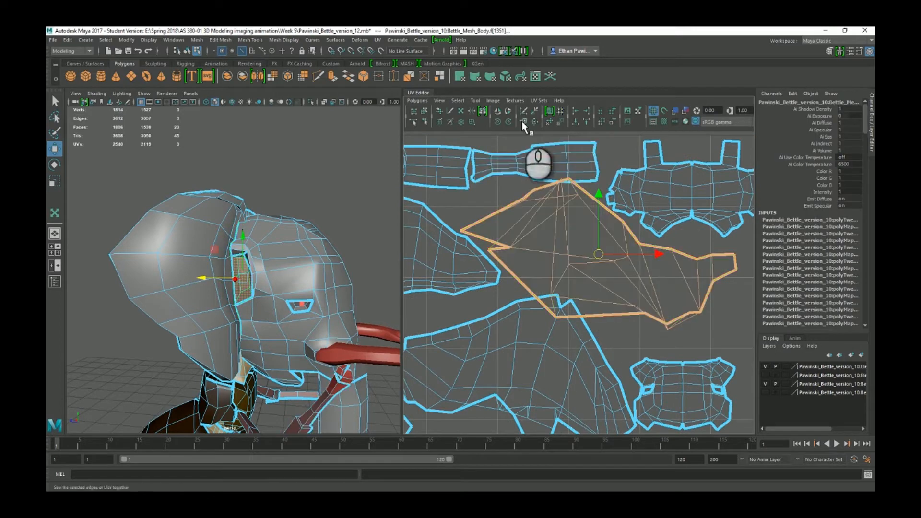
click(552, 121)
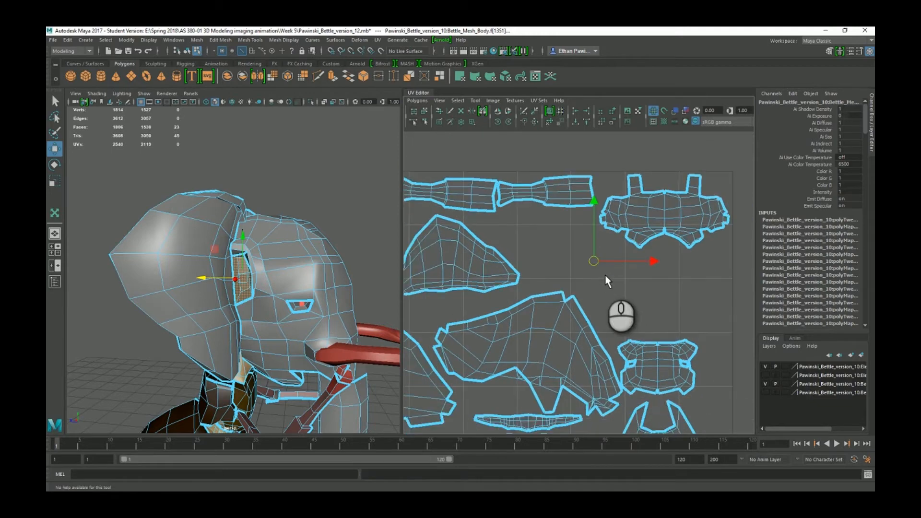
Move the stretched stray strip up and to the right, off the UV layout.
drag(545, 380, 589, 267)
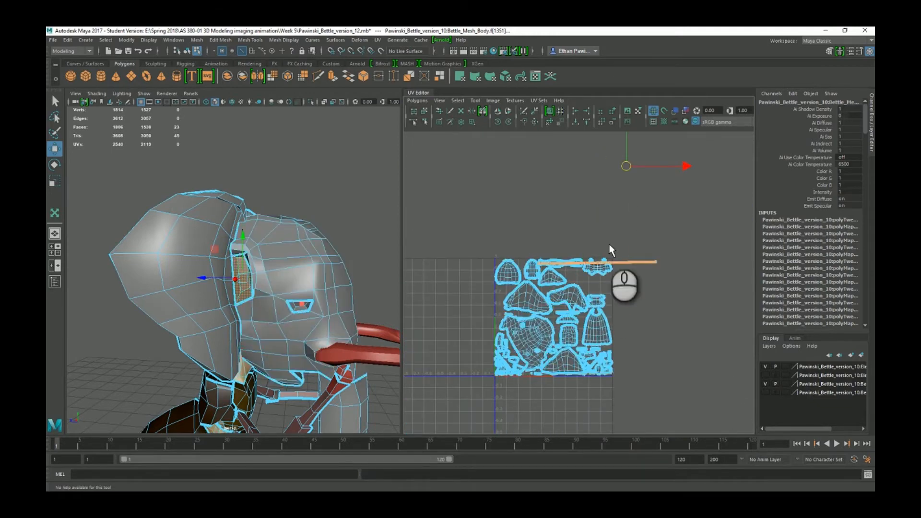
scroll(619, 262, up, 5)
alt+middle_drag(624, 256, 565, 342)
scroll(571, 313, down, 5)
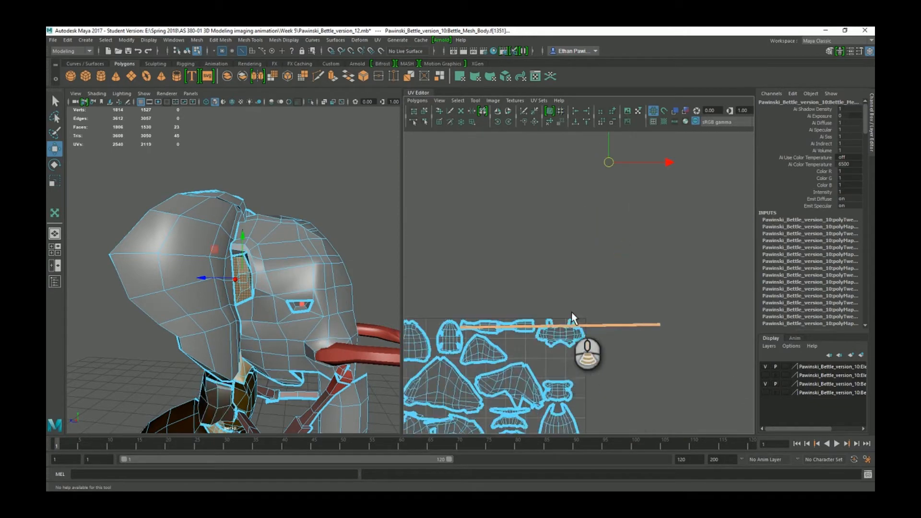
scroll(555, 264, up, 6)
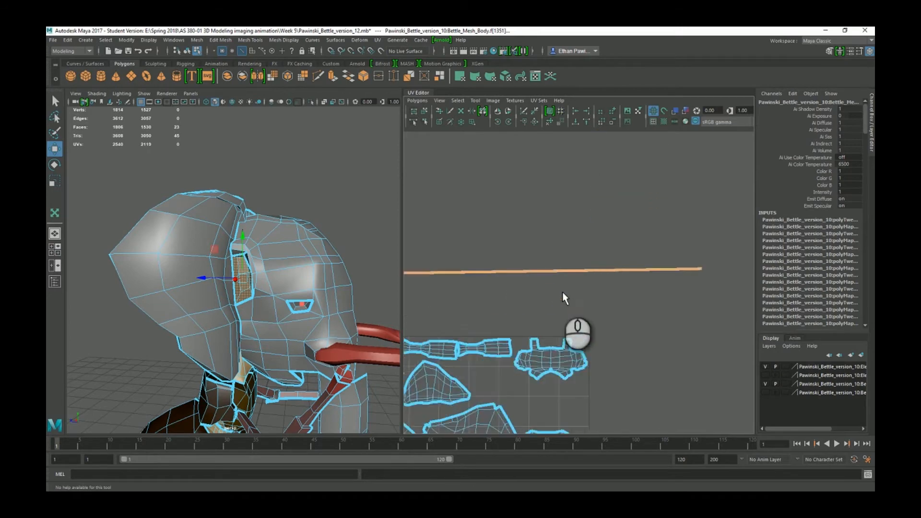
scroll(658, 338, down, 4)
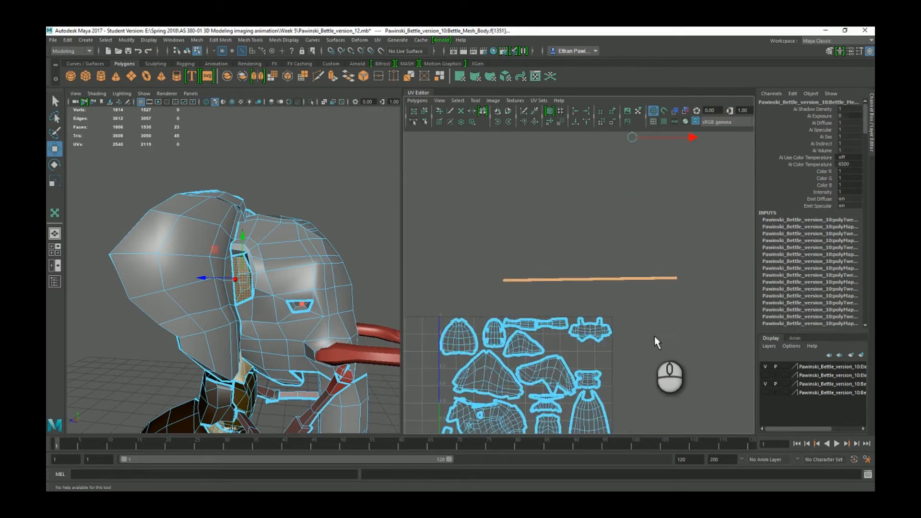
scroll(491, 285, up, 4)
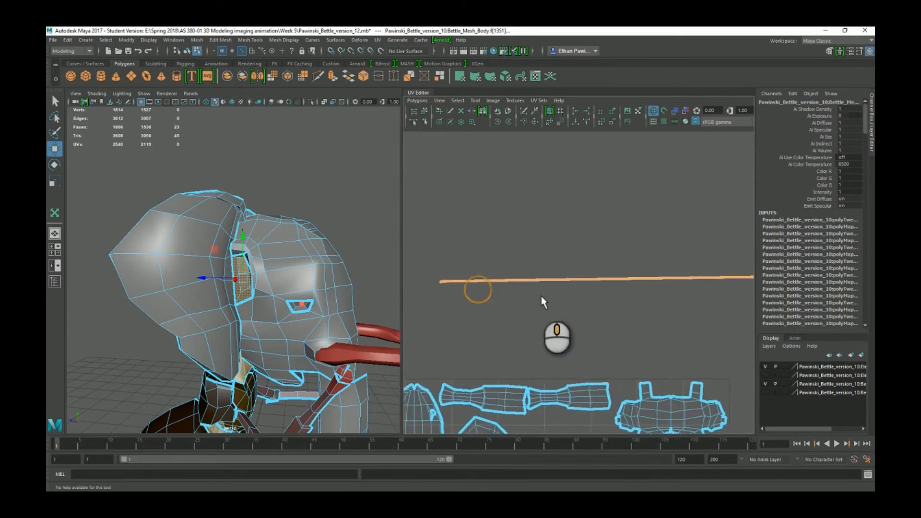
scroll(437, 295, up, 3)
Undo the last UV change and reselect the head shell in the packed layout.
alt+middle_drag(446, 296, 642, 209)
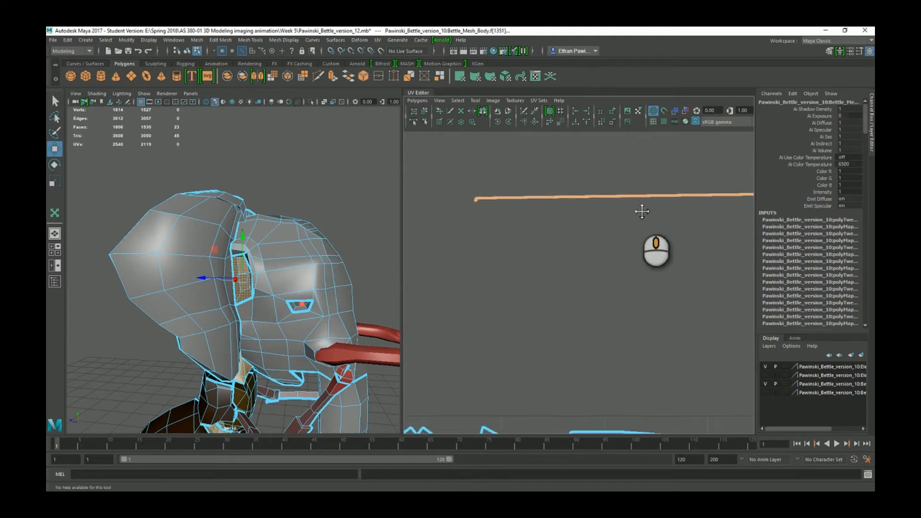
scroll(634, 214, down, 3)
scroll(624, 255, down, 4)
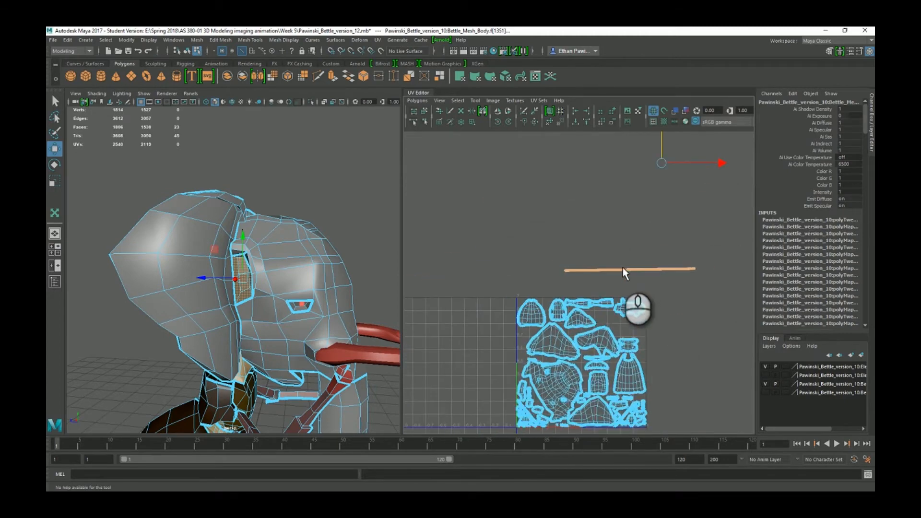
key(ctrl+z)
key(ctrl+z)
click(629, 324)
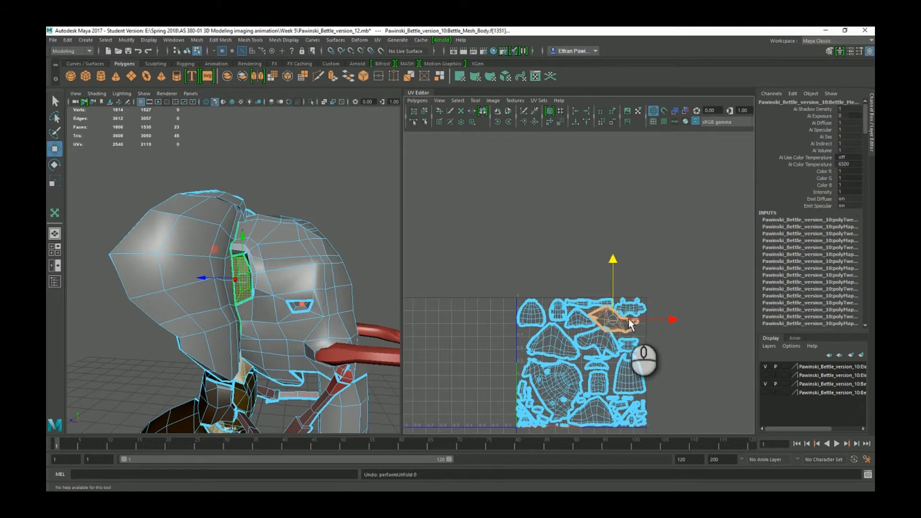
Move the selected shell to the right, outside the layout.
scroll(630, 312, up, 6)
scroll(635, 285, down, 6)
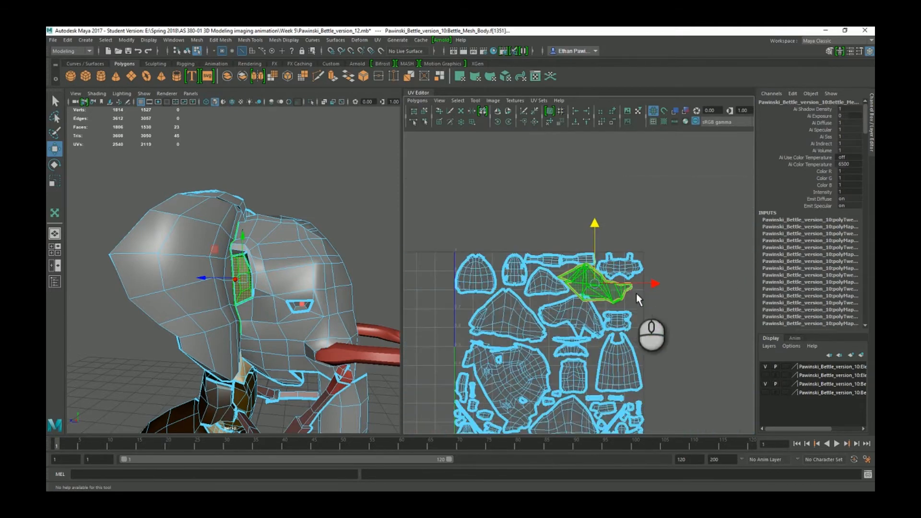
alt+middle_drag(647, 298, 597, 293)
drag(598, 291, 749, 283)
alt+middle_drag(700, 296, 619, 306)
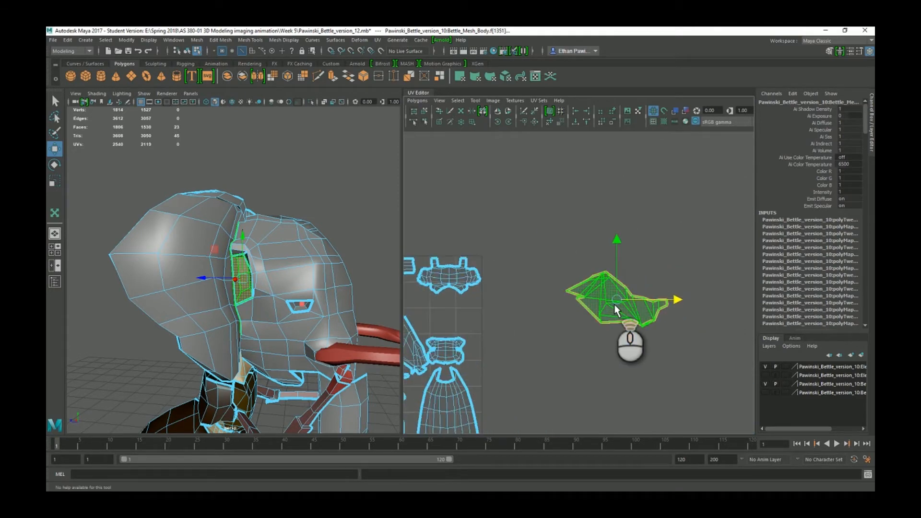
scroll(619, 306, up, 8)
In UV point mode, pull the shell's top points down, then turn on checkered tiles.
right_click(556, 290)
right_drag(557, 289, 525, 289)
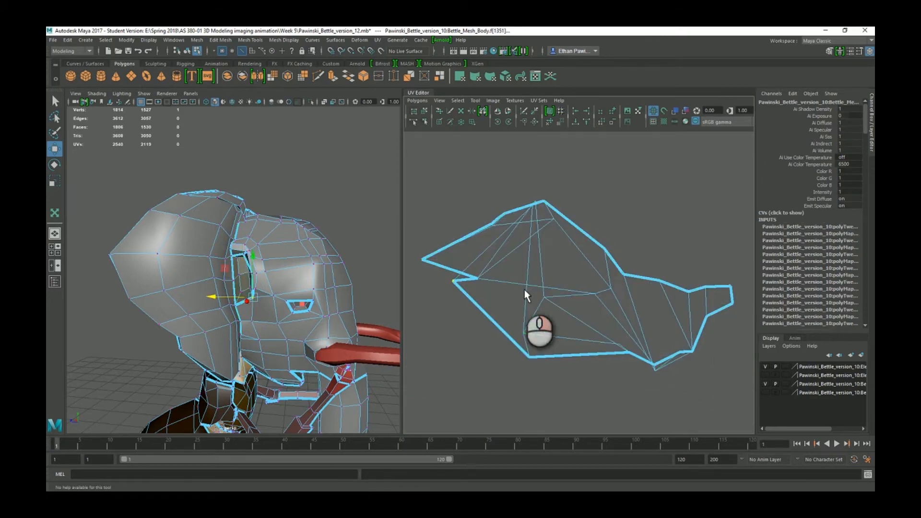
click(476, 278)
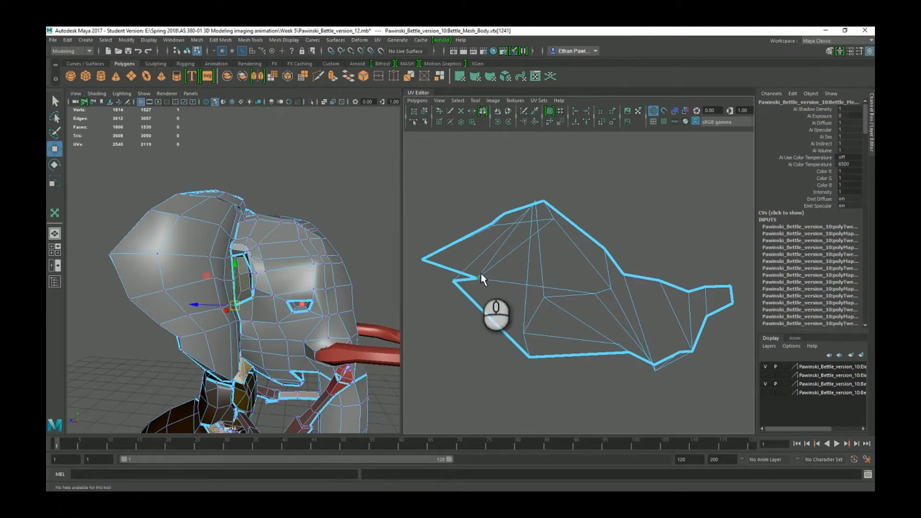
click(477, 278)
click(555, 220)
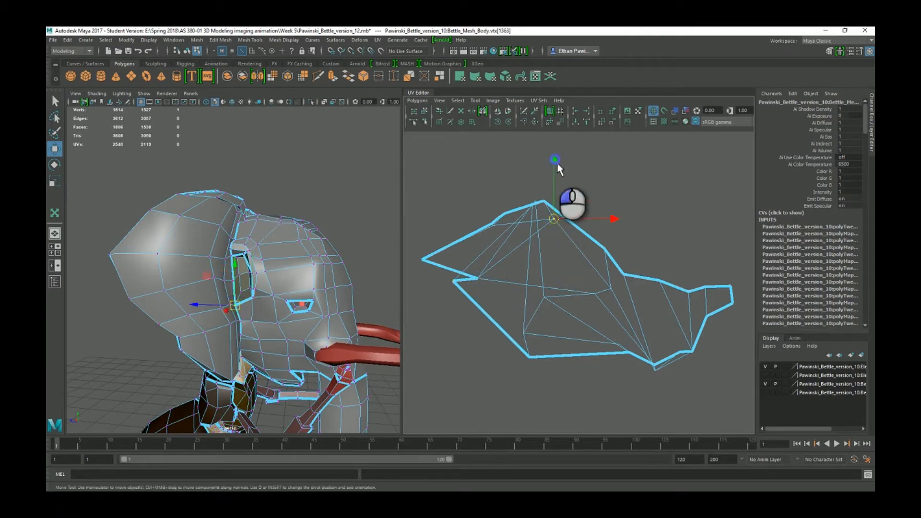
drag(553, 167, 553, 193)
click(493, 229)
drag(542, 228, 579, 228)
drag(528, 170, 533, 198)
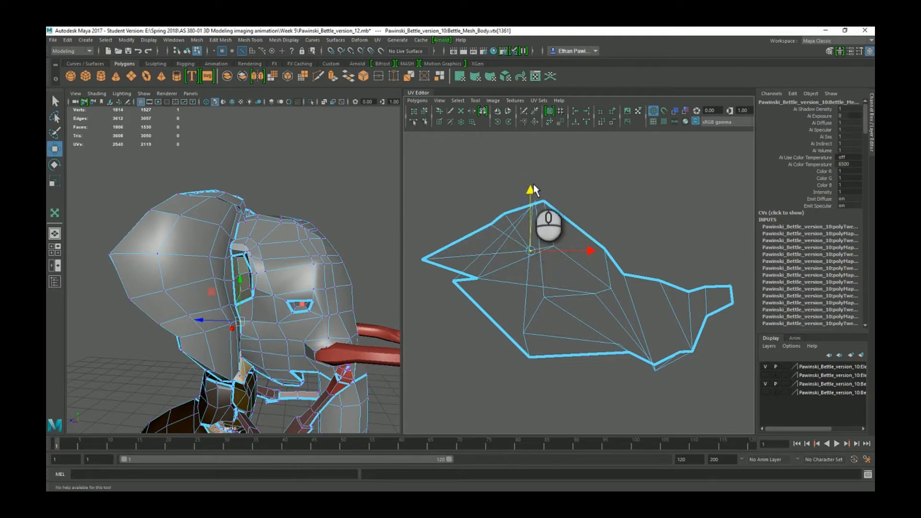
drag(536, 175, 535, 207)
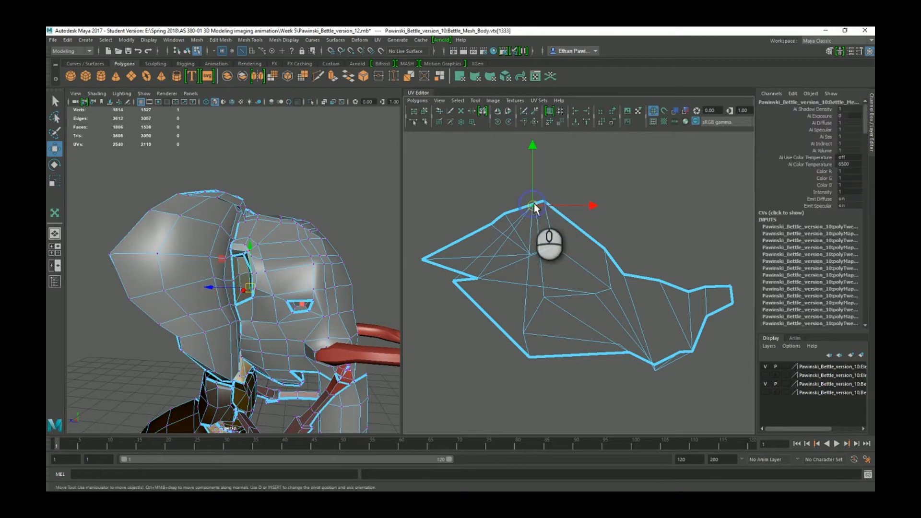
drag(534, 157, 534, 220)
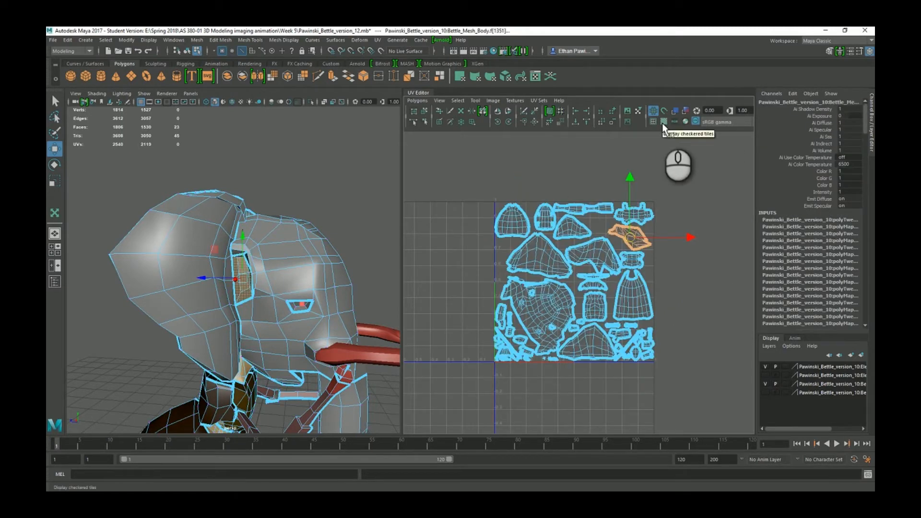
click(664, 122)
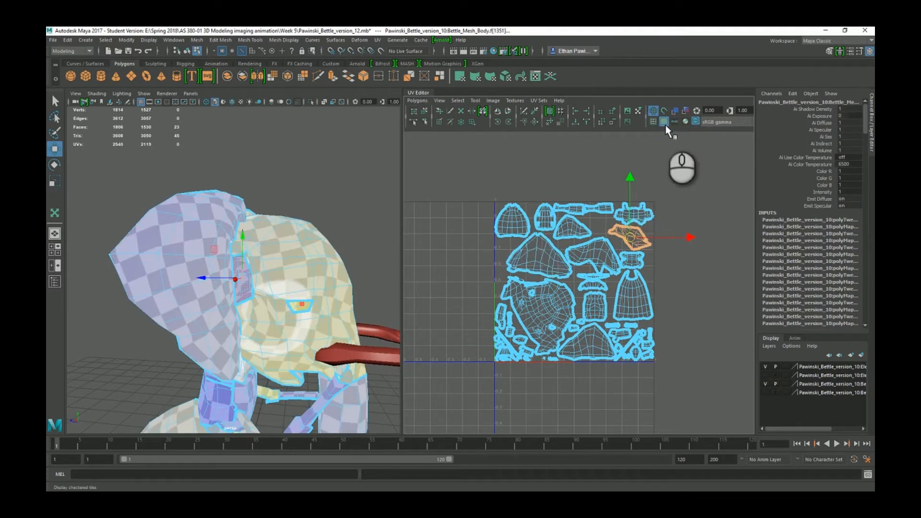
click(664, 122)
click(664, 122)
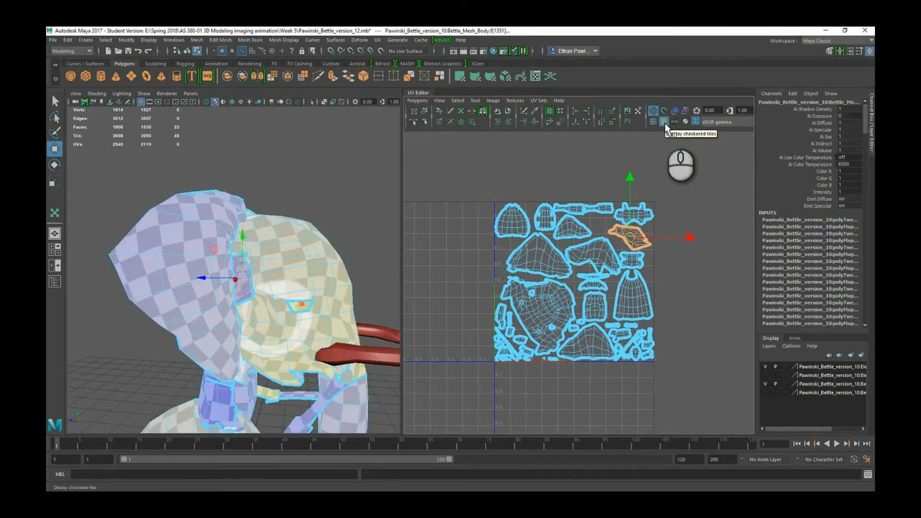
alt+middle_drag(296, 276, 279, 287)
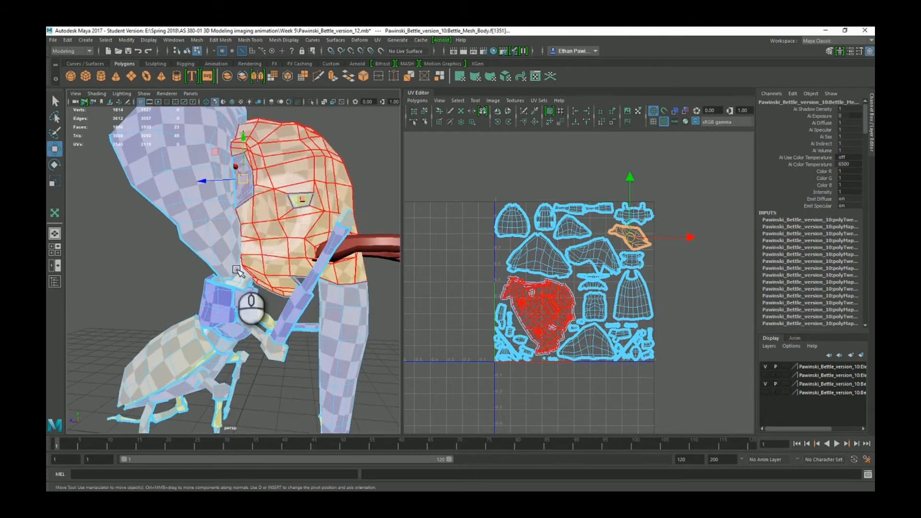
alt+drag(275, 335, 283, 312)
scroll(283, 311, up, 3)
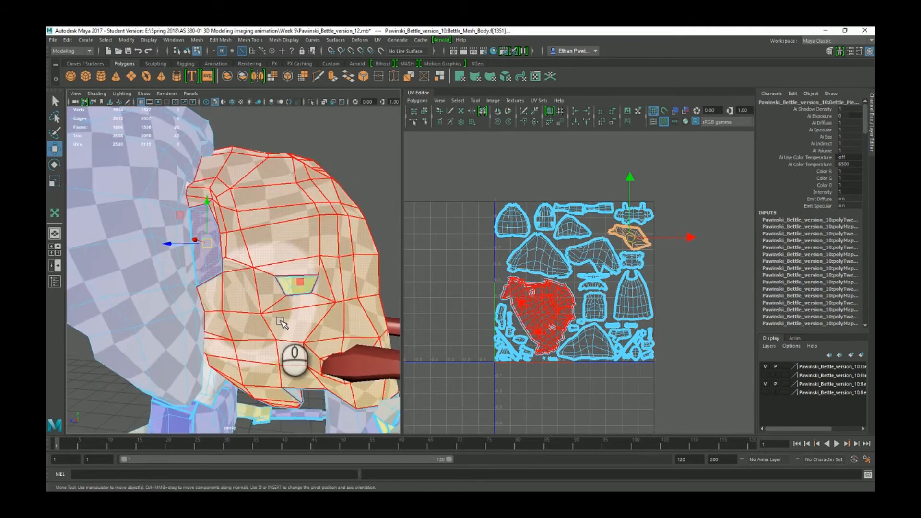
scroll(280, 322, up, 4)
scroll(289, 343, down, 3)
alt+middle_drag(292, 347, 267, 313)
scroll(268, 314, down, 3)
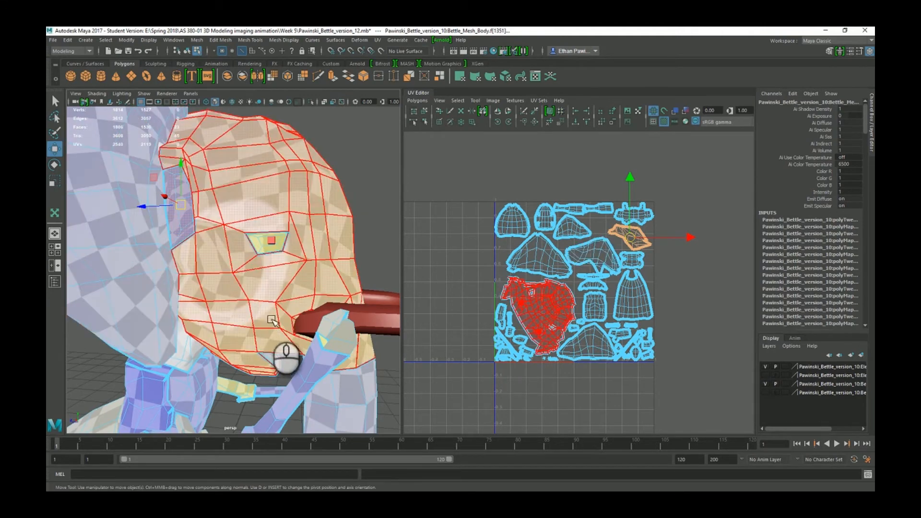
alt+drag(269, 315, 209, 282)
alt+middle_drag(244, 261, 209, 291)
alt+drag(209, 290, 309, 290)
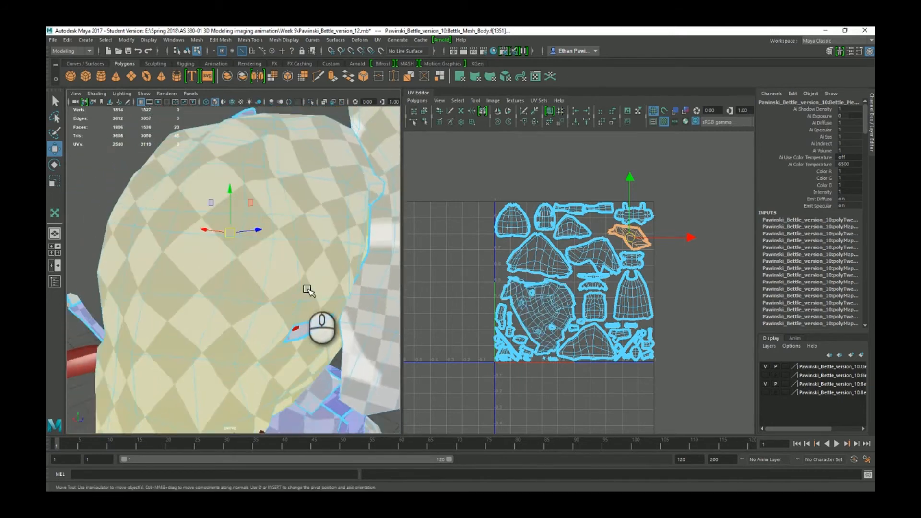
alt+middle_drag(308, 289, 138, 276)
scroll(137, 275, down, 6)
alt+drag(283, 264, 304, 260)
alt+middle_drag(304, 259, 286, 263)
scroll(286, 263, up, 6)
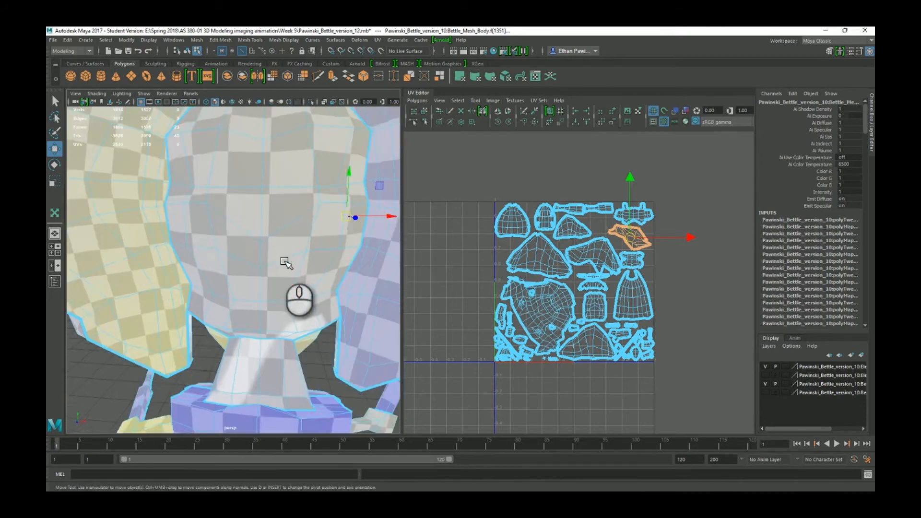
scroll(286, 263, down, 2)
alt+drag(269, 241, 318, 257)
scroll(232, 243, up, 6)
scroll(252, 251, down, 8)
scroll(267, 226, up, 6)
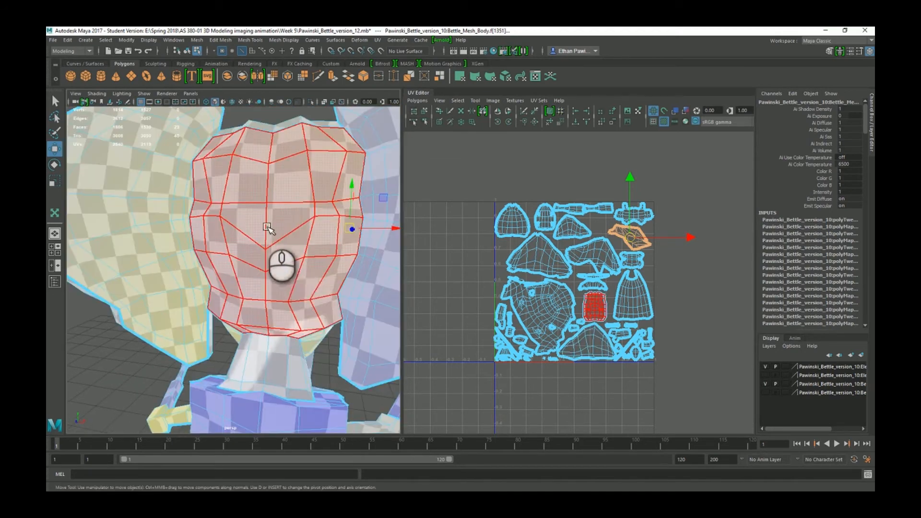
alt+middle_drag(297, 226, 283, 234)
scroll(283, 235, up, 2)
alt+drag(284, 237, 279, 276)
Select the head UV shell and scale it up.
scroll(600, 290, up, 5)
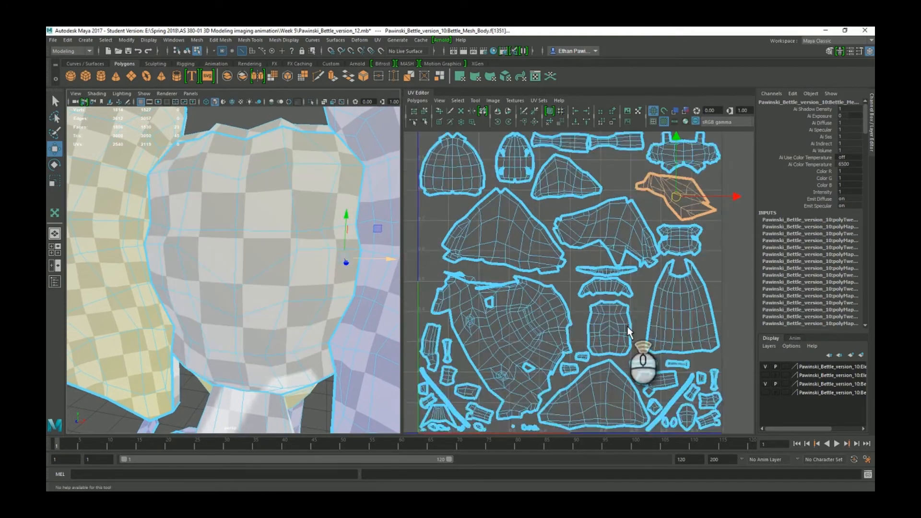
click(618, 338)
alt+right_drag(619, 340, 672, 344)
alt+middle_drag(672, 344, 600, 288)
alt+right_drag(601, 288, 606, 329)
alt+middle_drag(607, 329, 593, 317)
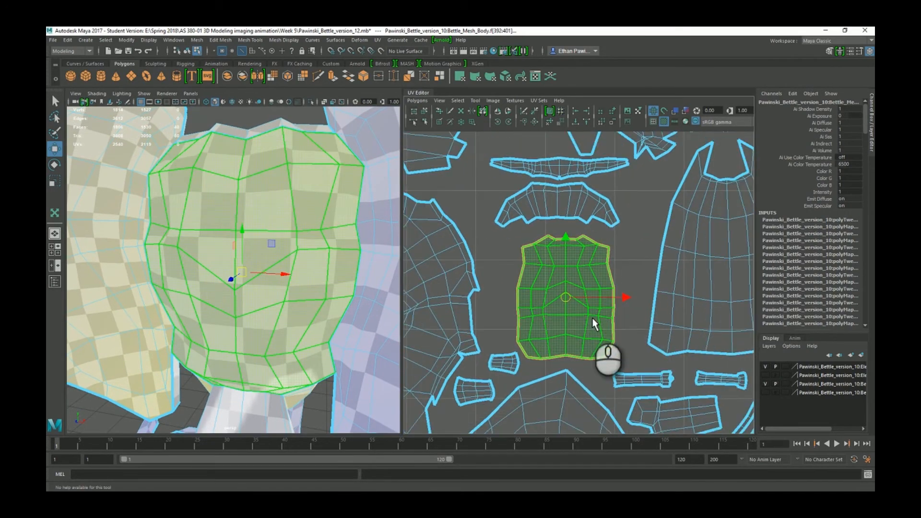
key(r)
drag(571, 302, 581, 304)
alt+drag(361, 319, 305, 306)
Select the small shell under the head shell, then the neck UV shell.
key(w)
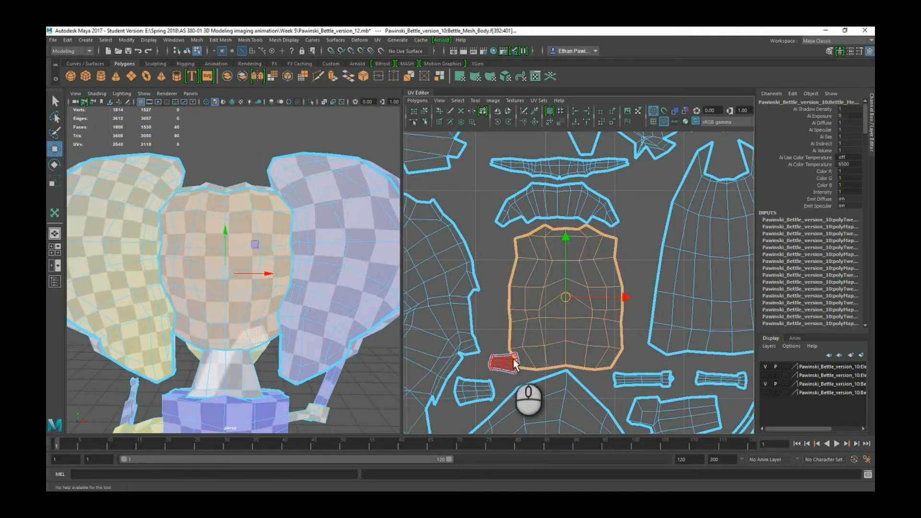
click(513, 361)
alt+middle_drag(541, 363, 597, 313)
click(618, 318)
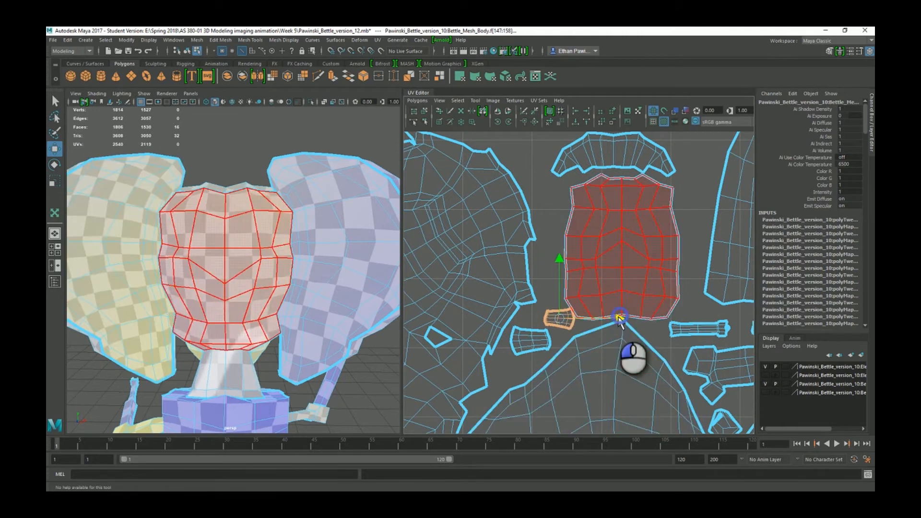
click(528, 343)
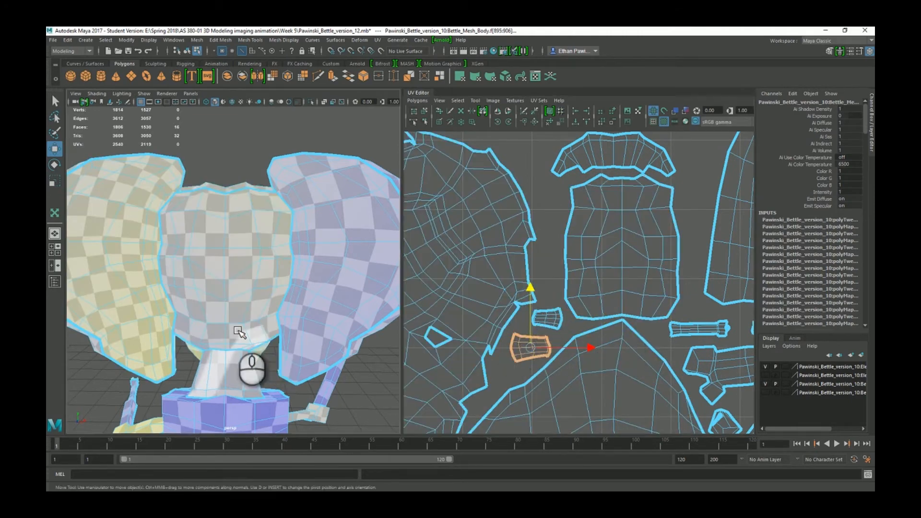
alt+middle_drag(236, 335, 268, 234)
click(267, 300)
scroll(258, 309, up, 5)
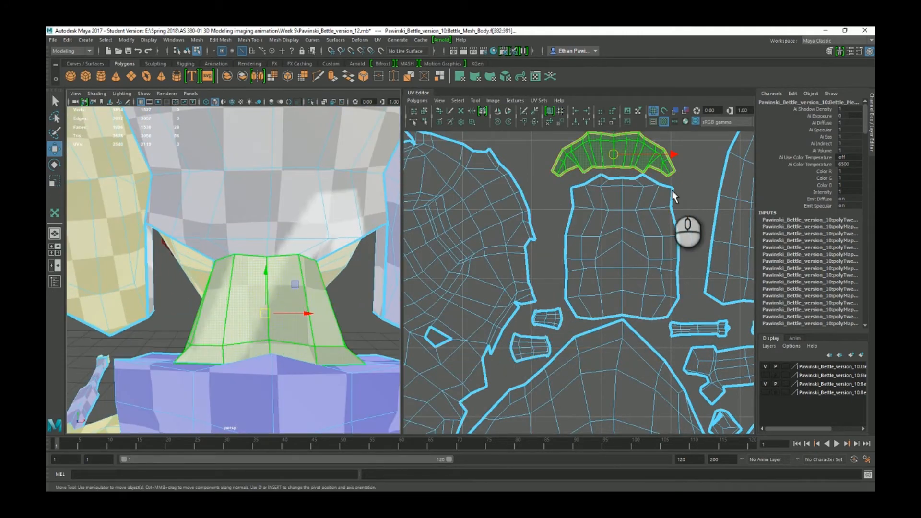
alt+middle_drag(638, 171, 587, 263)
Select the thin strip shell and move it upward.
key(r)
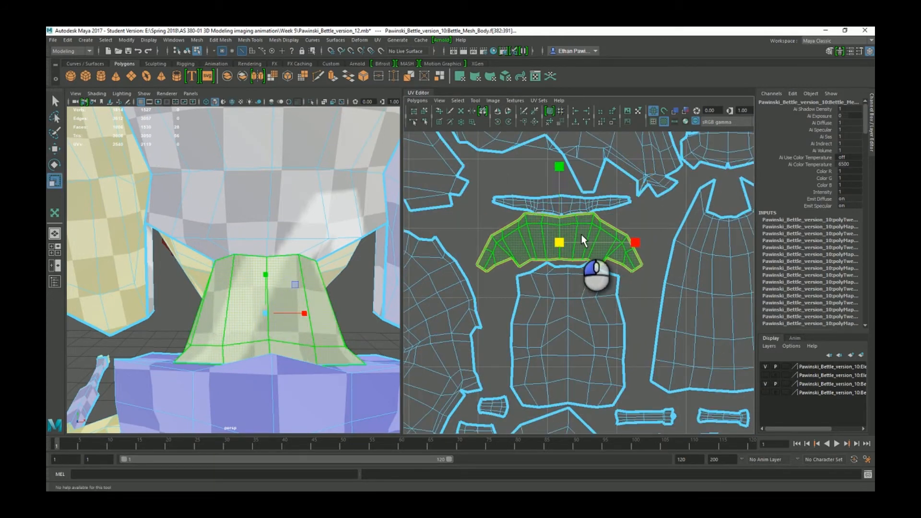
click(578, 309)
key(w)
click(564, 205)
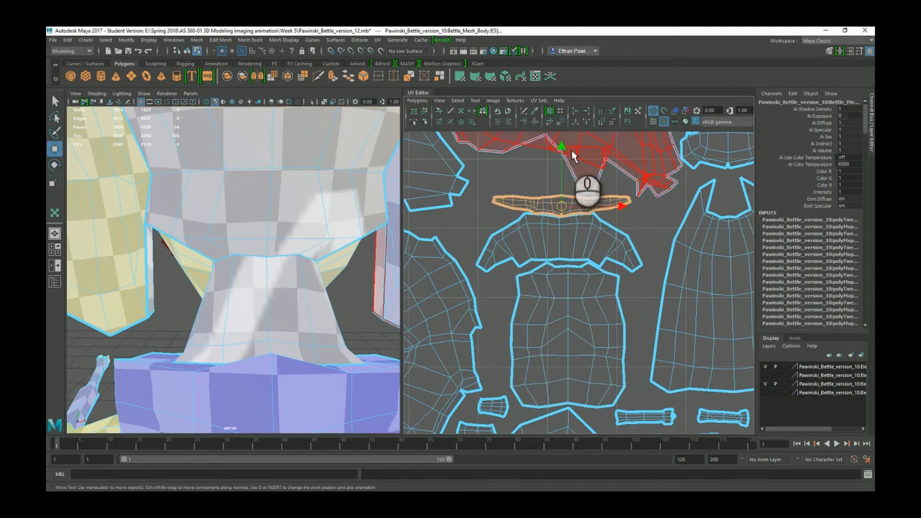
drag(563, 149, 563, 136)
alt+middle_drag(580, 204, 575, 285)
Move the large irregular shell up, then back down and to the left.
click(581, 215)
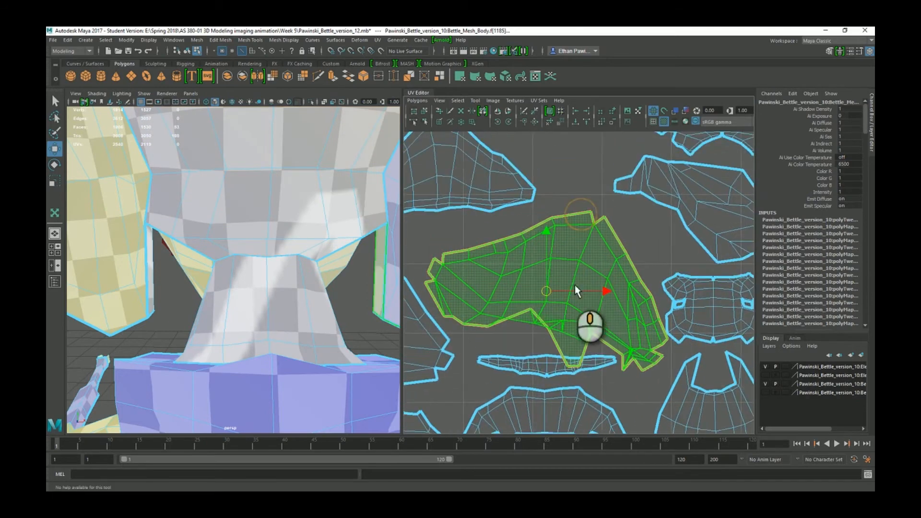
drag(549, 238, 554, 198)
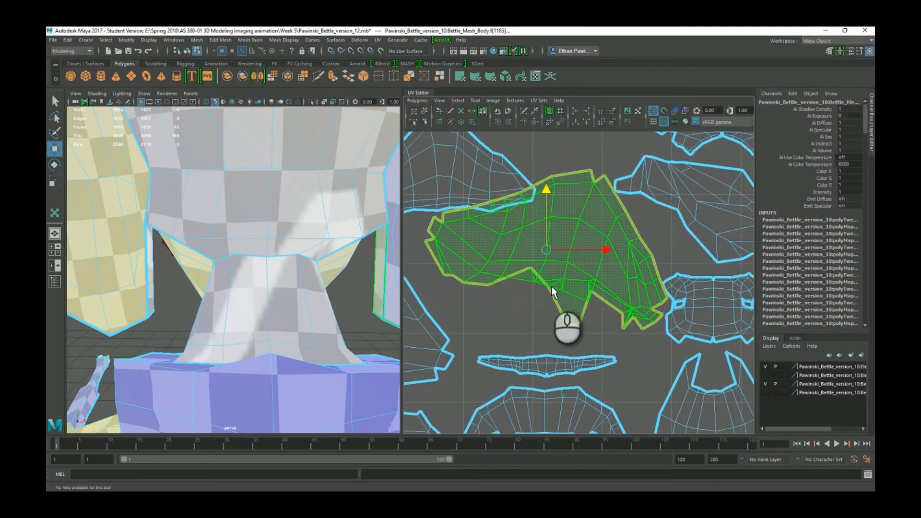
scroll(559, 300, up, 10)
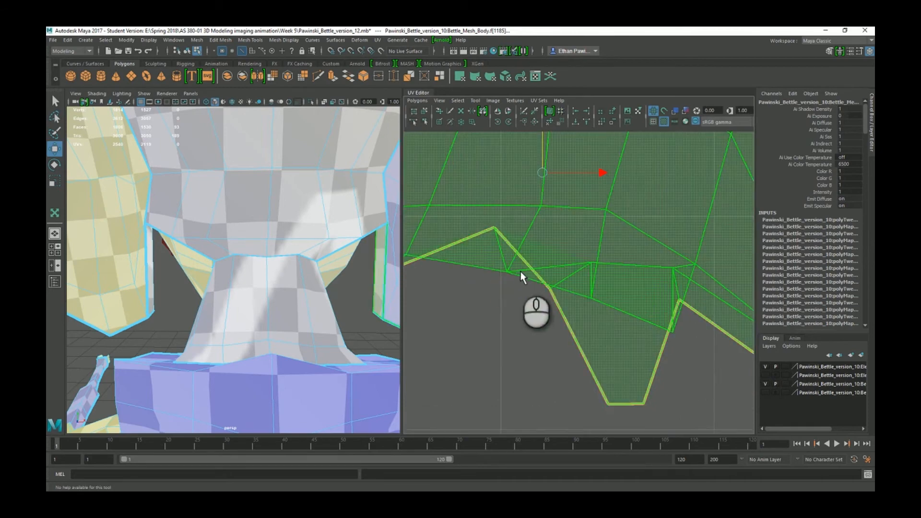
scroll(555, 292, down, 2)
scroll(632, 271, down, 3)
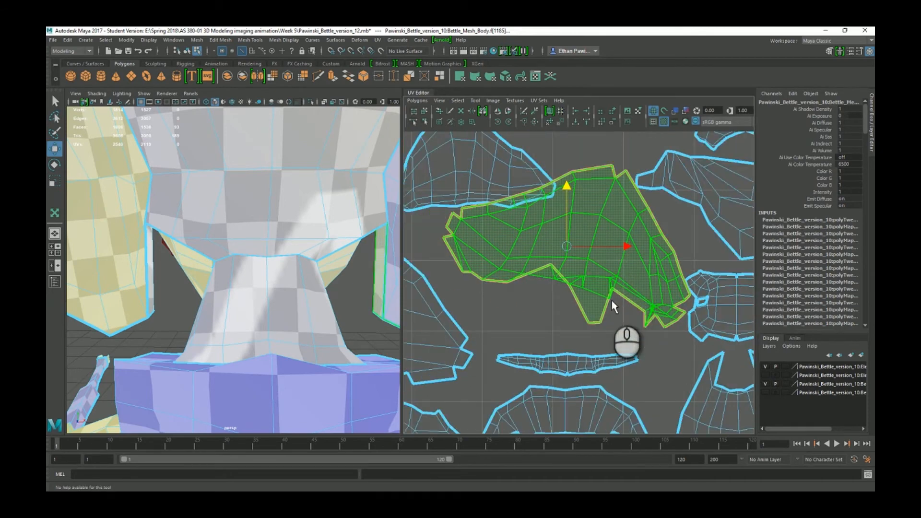
scroll(612, 301, up, 1)
drag(568, 182, 568, 190)
drag(624, 246, 614, 248)
alt+middle_drag(589, 323, 625, 259)
scroll(596, 327, up, 2)
scroll(595, 315, down, 1)
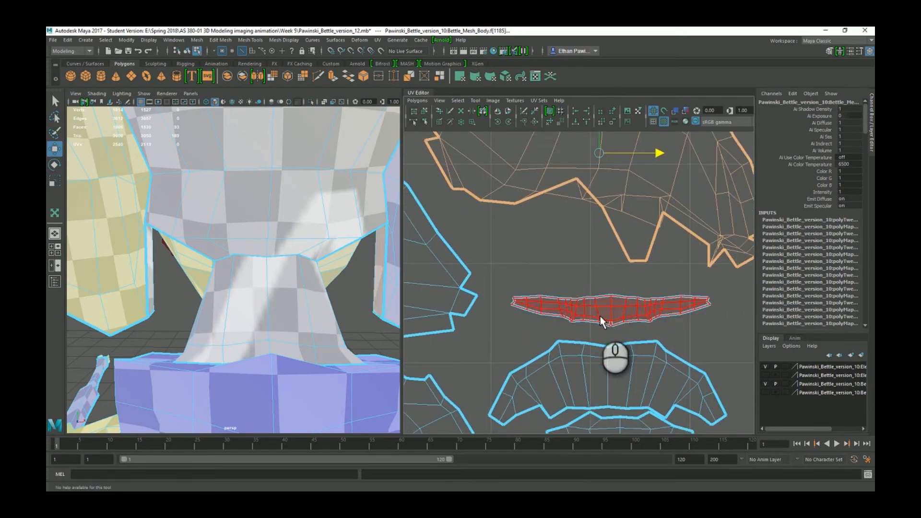
Select the thin strip, the fan-shaped shell, and then the beetle's abdomen shell.
click(601, 319)
alt+drag(304, 346, 251, 338)
click(597, 392)
scroll(302, 343, down, 4)
click(250, 391)
scroll(588, 332, down, 3)
alt+middle_drag(588, 326, 595, 224)
scroll(595, 230, down, 3)
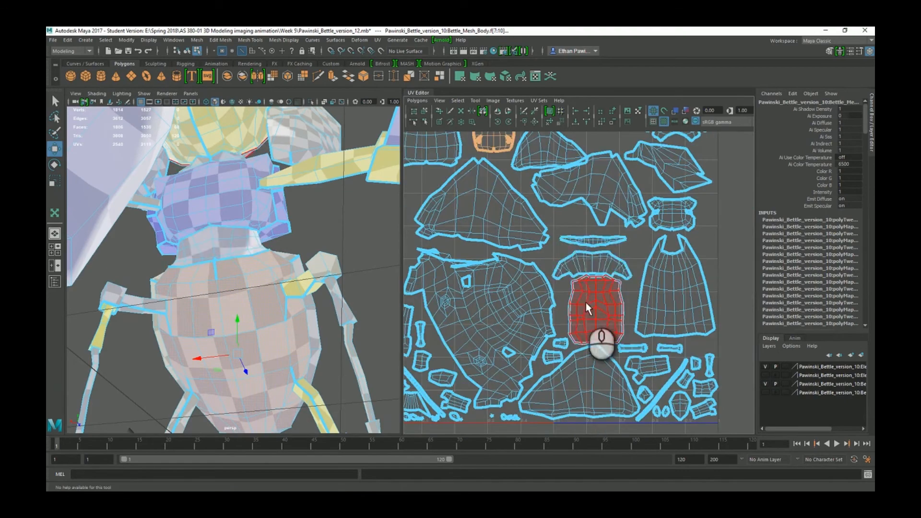
Scale up the abdomen UV shell and slide it left and slightly down.
alt+middle_drag(588, 309, 615, 390)
alt+middle_drag(571, 231, 582, 305)
scroll(575, 303, up, 2)
scroll(554, 299, up, 3)
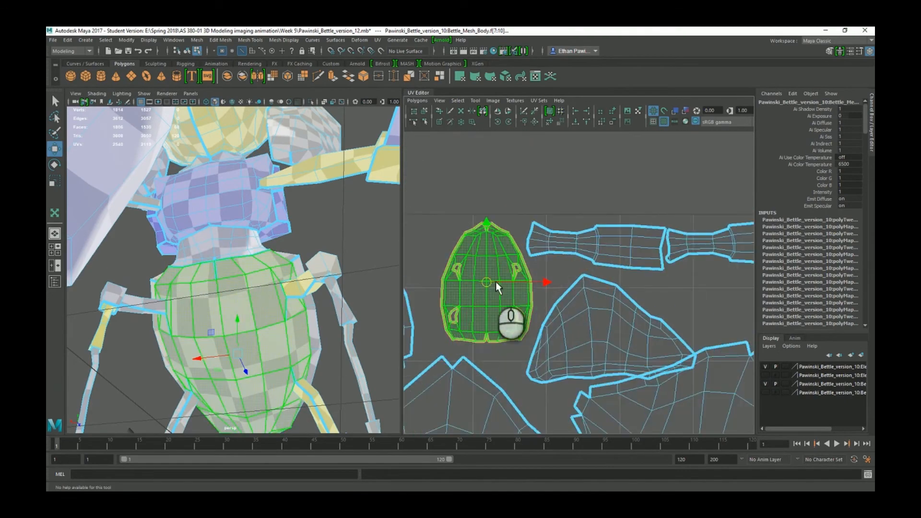
key(r)
drag(475, 282, 483, 278)
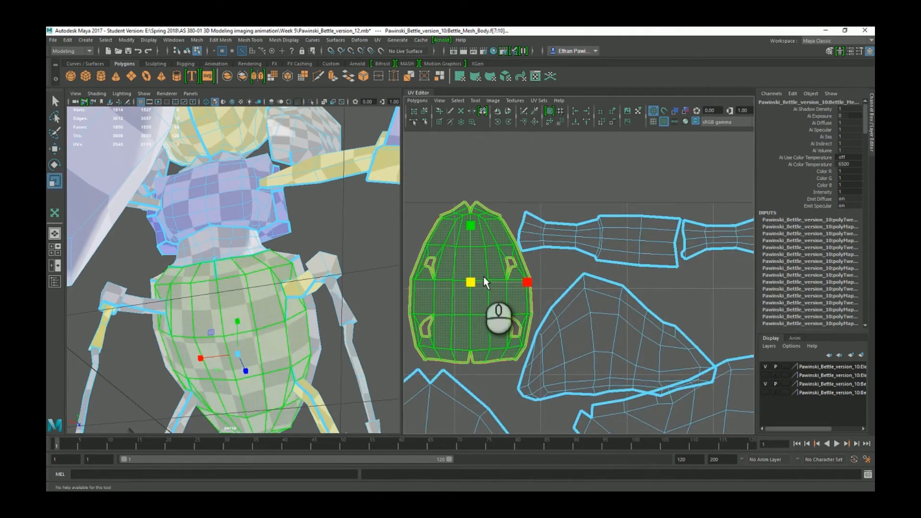
key(w)
middle_drag(511, 284, 473, 248)
drag(462, 230, 462, 239)
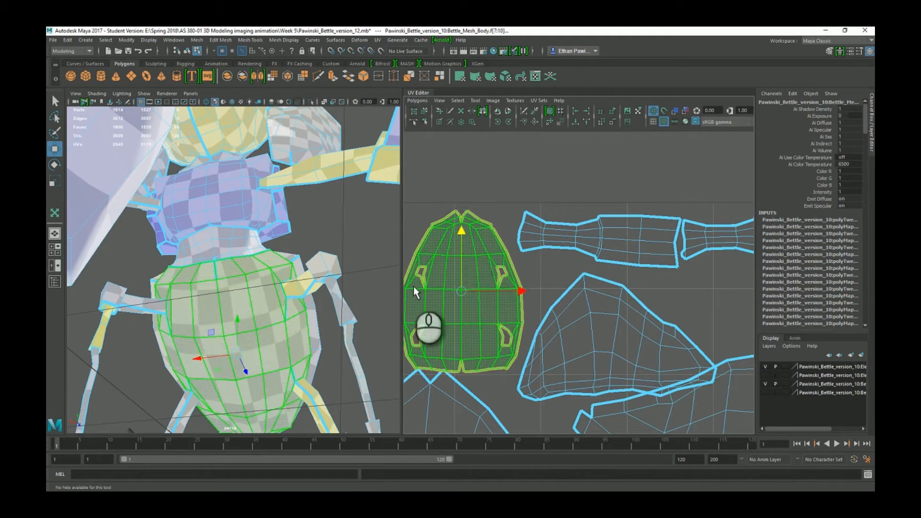
Nudge the large triangular UV shell slightly down.
alt+middle_drag(479, 362, 578, 241)
scroll(588, 283, down, 4)
click(584, 327)
drag(562, 267, 558, 282)
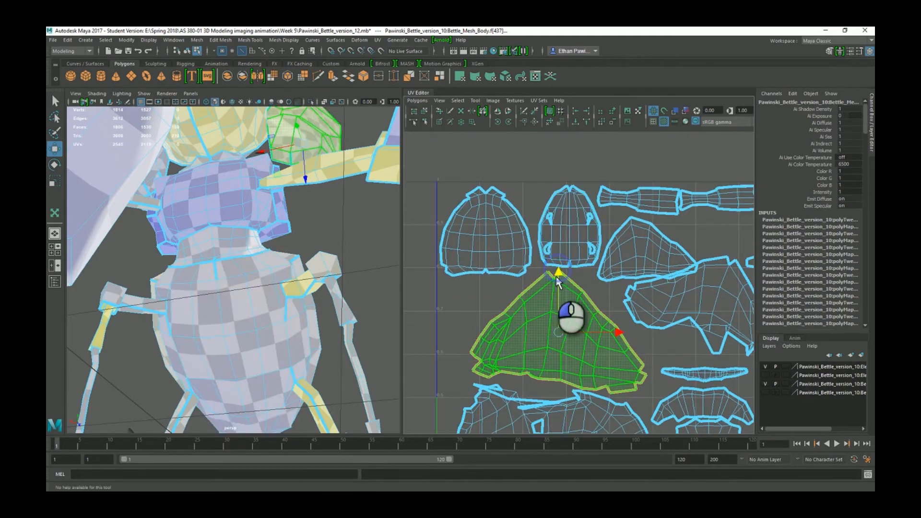
scroll(557, 275, up, 7)
alt+middle_drag(553, 291, 574, 264)
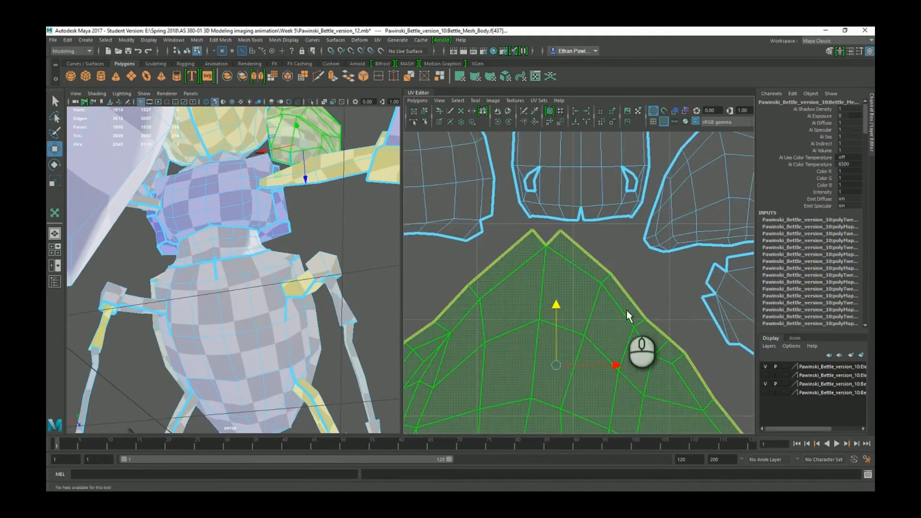
Shift the large lower body UV shell slightly to the left.
alt+middle_drag(619, 407, 609, 303)
scroll(609, 304, down, 6)
alt+middle_drag(599, 350, 608, 197)
click(617, 284)
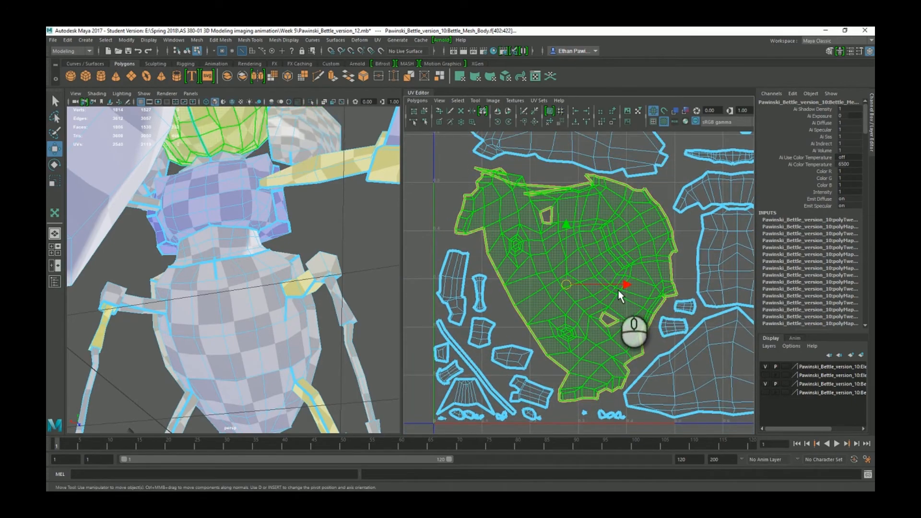
drag(618, 288, 615, 287)
Zoom in on the large shell's upper edge and switch to vertex selection.
scroll(461, 169, up, 4)
alt+middle_drag(502, 181, 633, 331)
scroll(638, 316, up, 4)
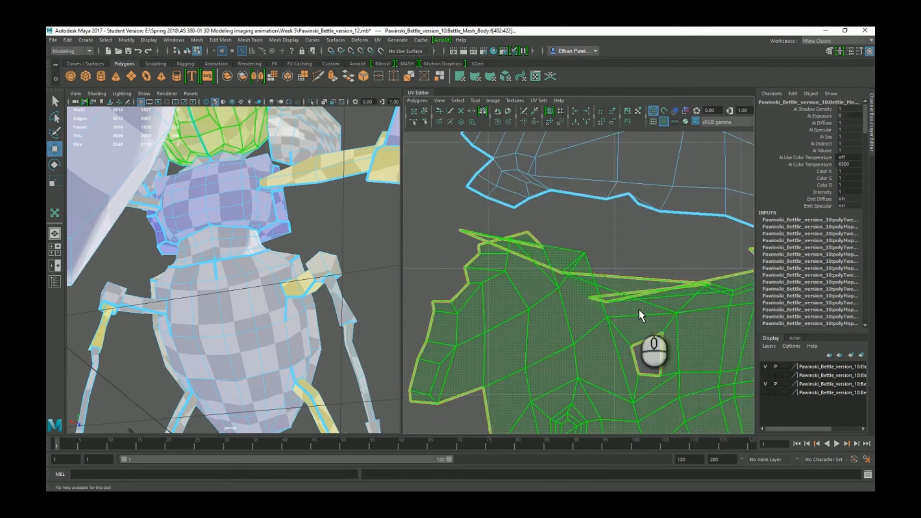
scroll(465, 221, down, 4)
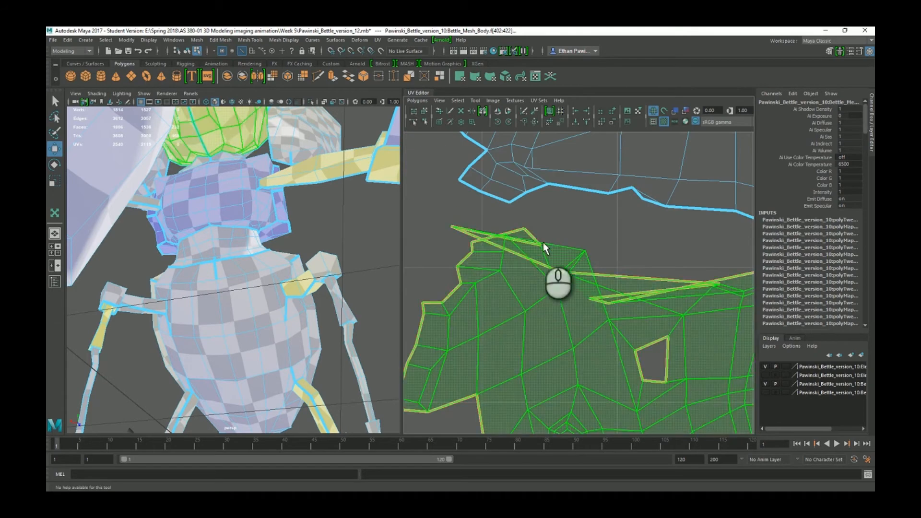
alt+middle_drag(589, 294, 592, 306)
alt+middle_drag(612, 337, 611, 313)
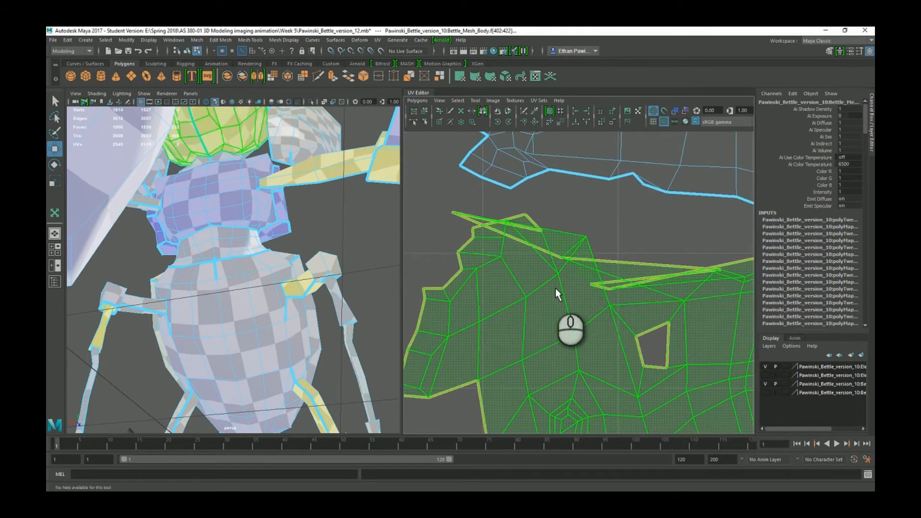
right_drag(559, 290, 530, 265)
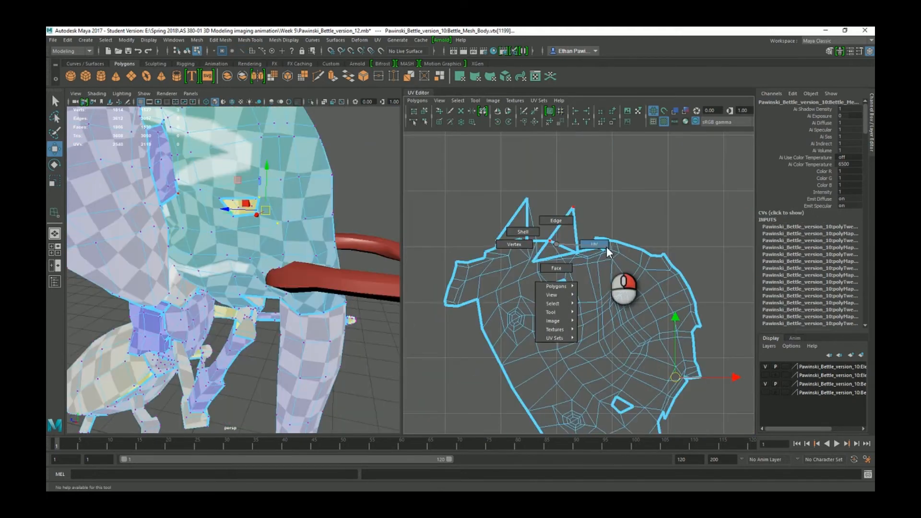
Switch to UV selection and nudge the UVs around the first spike's base up and right.
right_drag(609, 251, 600, 250)
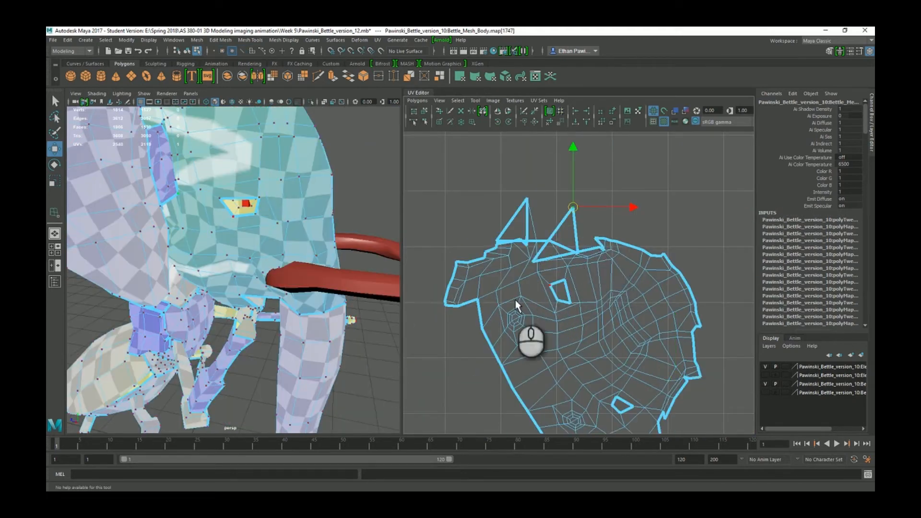
right_drag(521, 275, 560, 280)
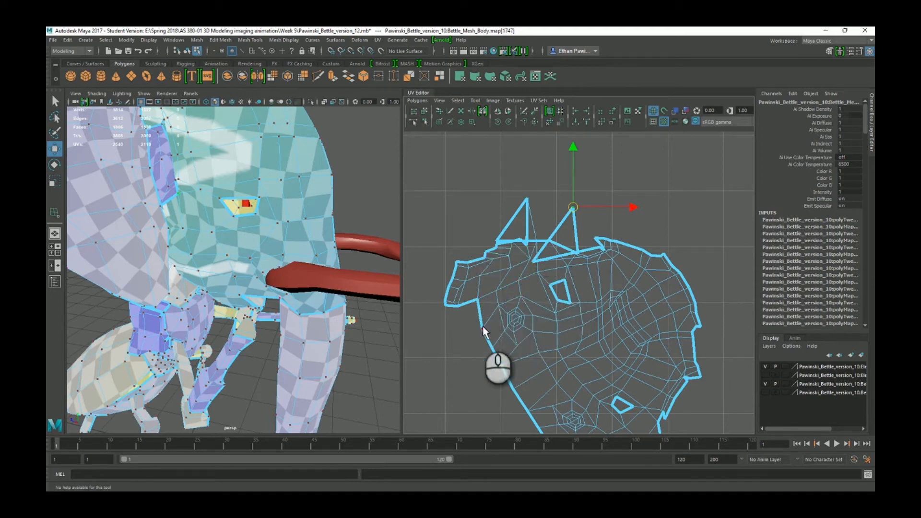
drag(479, 352, 506, 306)
scroll(482, 336, up, 2)
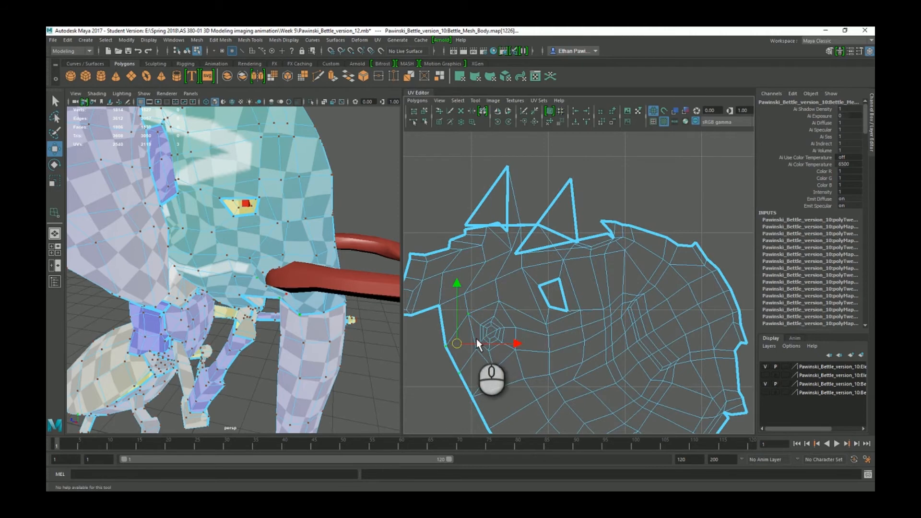
mouse_move(476, 338)
middle_down()
mouse_move(542, 304)
mouse_move(481, 325)
middle_up()
click(437, 374)
drag(437, 375, 484, 371)
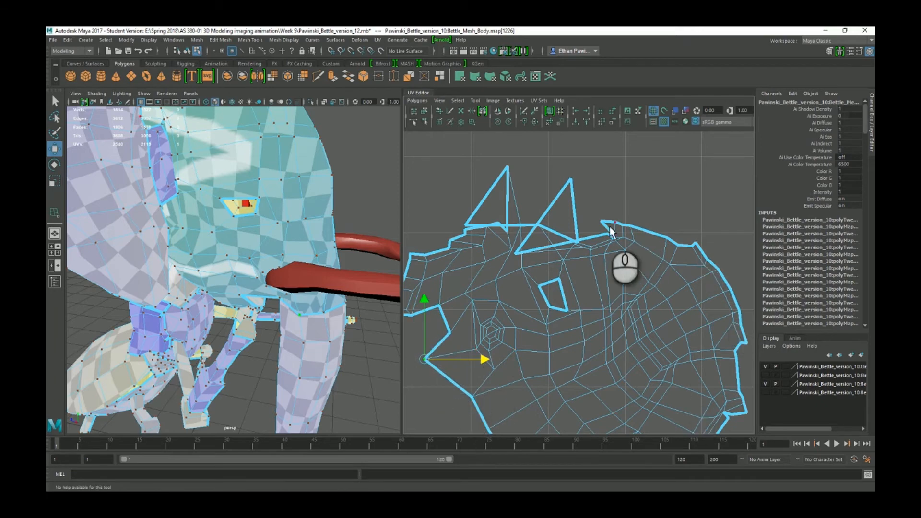
Widen the right spike by pulling its base UVs apart and raising its tip.
click(517, 259)
click(517, 254)
drag(578, 261, 646, 254)
drag(592, 204, 592, 153)
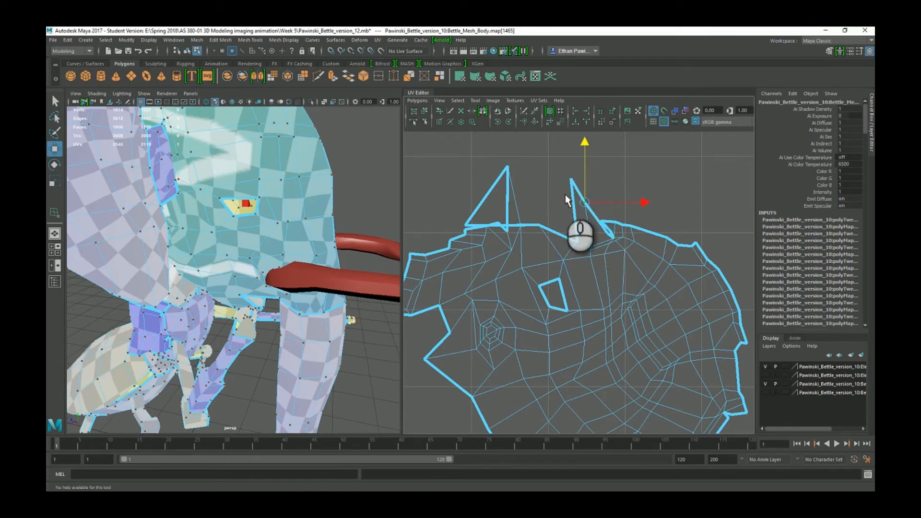
click(577, 242)
drag(633, 242, 574, 232)
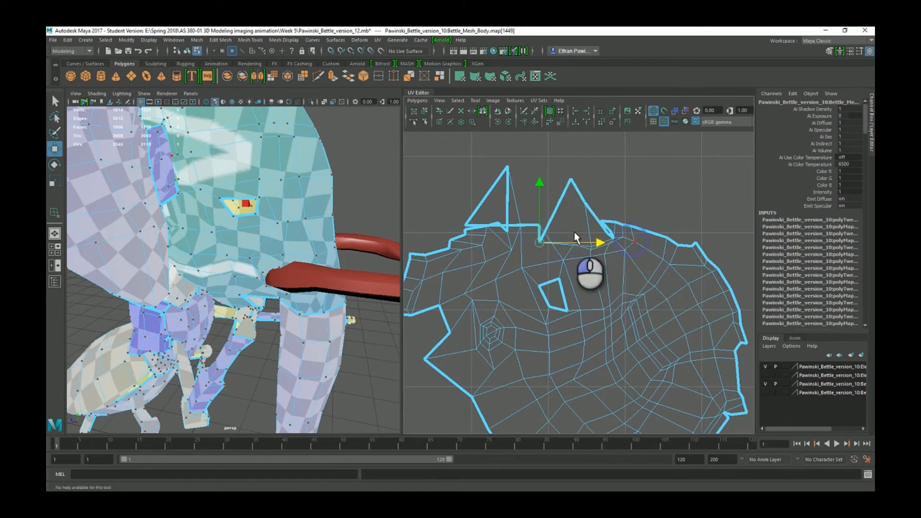
drag(541, 181, 545, 116)
drag(602, 178, 617, 178)
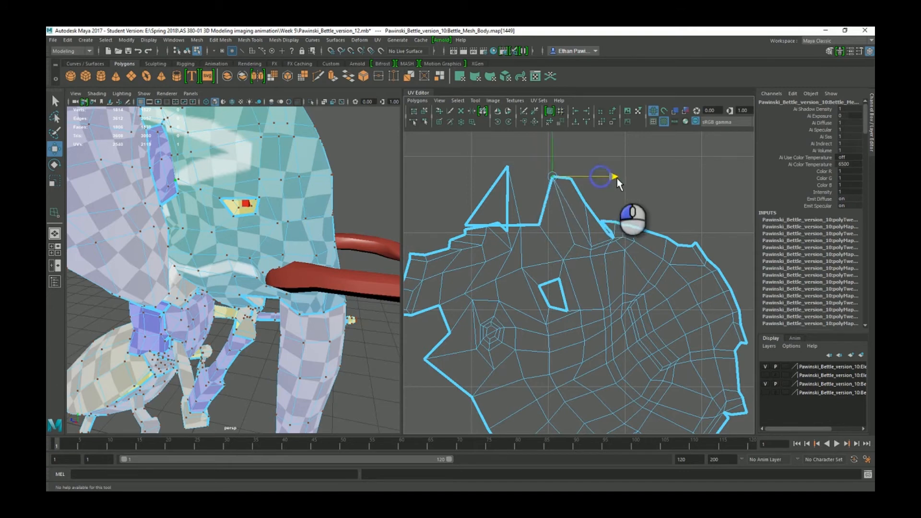
Broaden the left spike by shifting its base UVs and raising its top, then adjust the right base.
click(468, 225)
drag(526, 226, 572, 225)
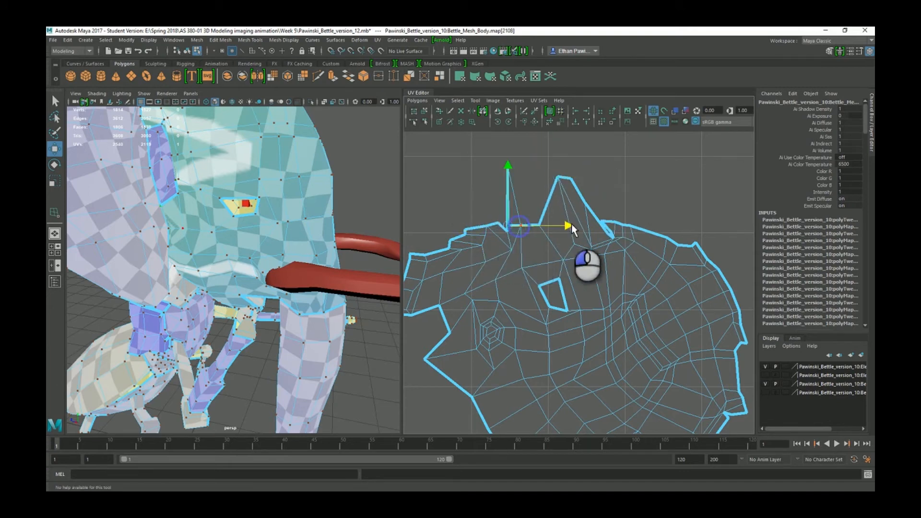
drag(524, 154, 524, 113)
drag(581, 171, 599, 179)
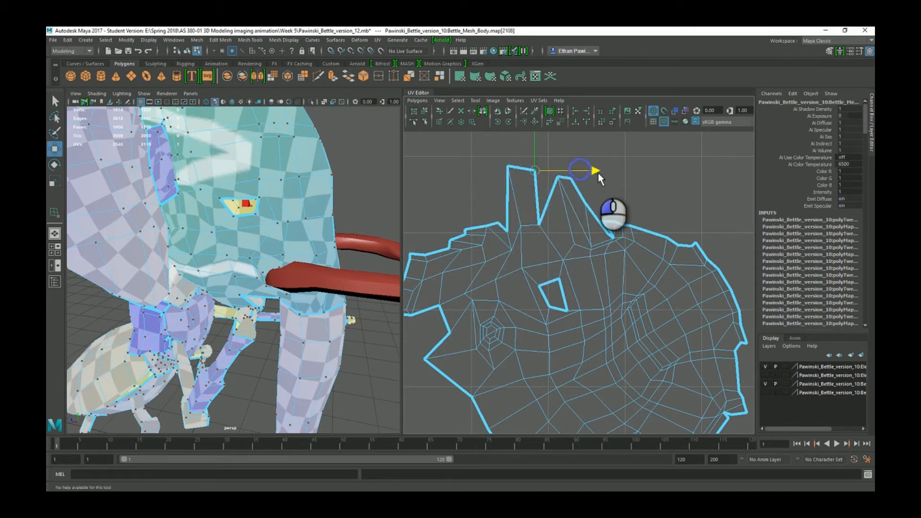
click(508, 234)
drag(506, 172, 506, 160)
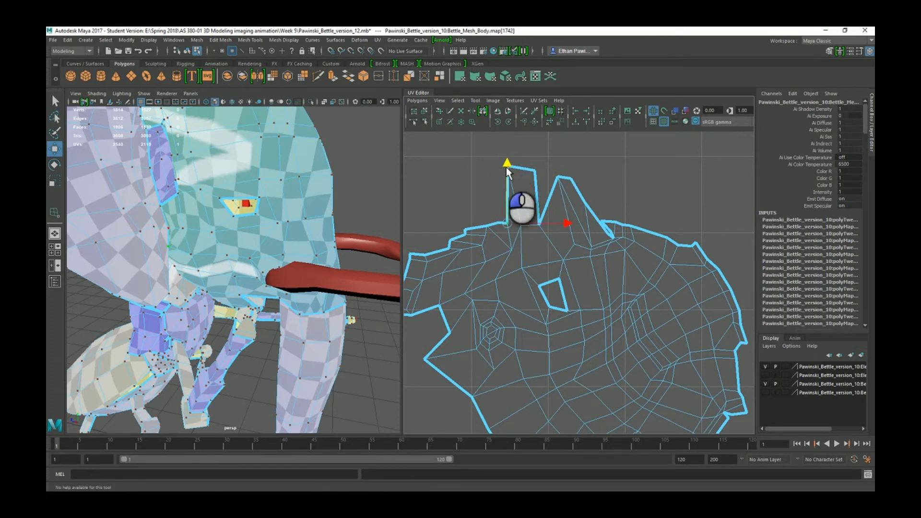
scroll(600, 235, up, 1)
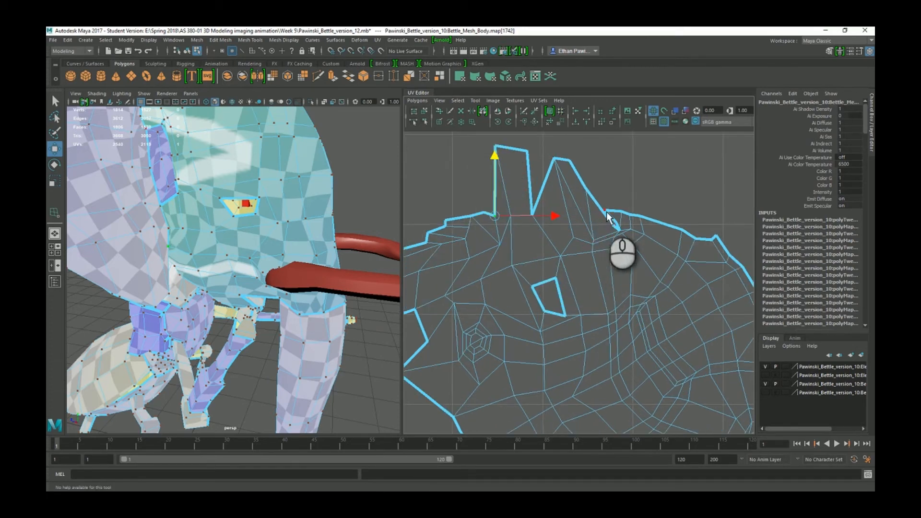
click(607, 214)
drag(661, 212, 672, 214)
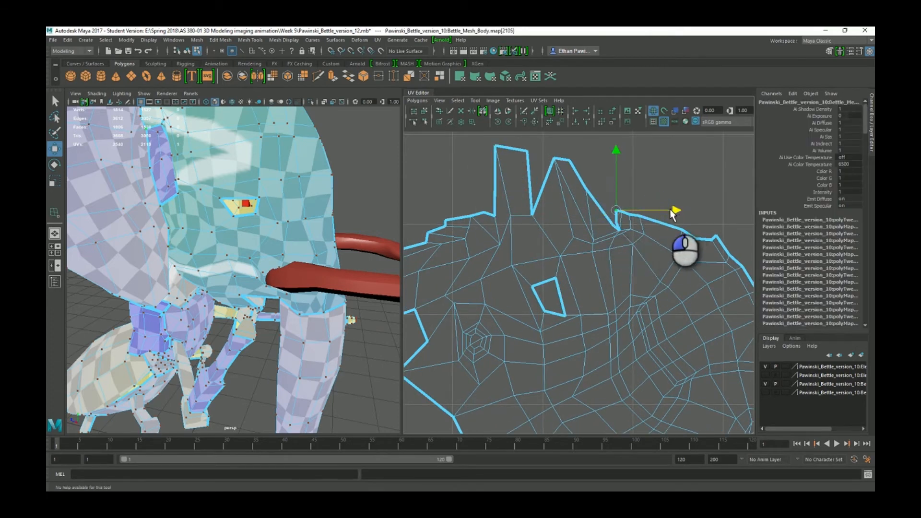
scroll(671, 214, down, 4)
right_click(592, 310)
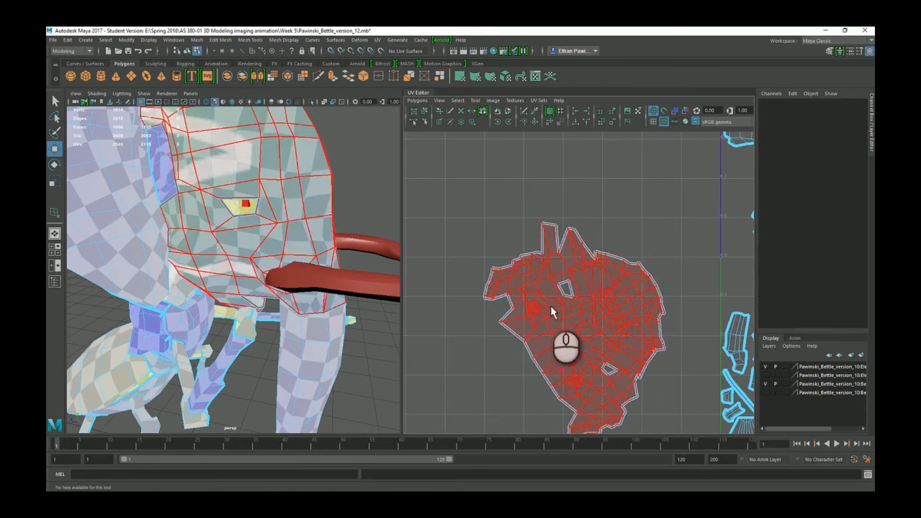
Select the whole head shell and apply Unfold to spread it evenly.
click(551, 312)
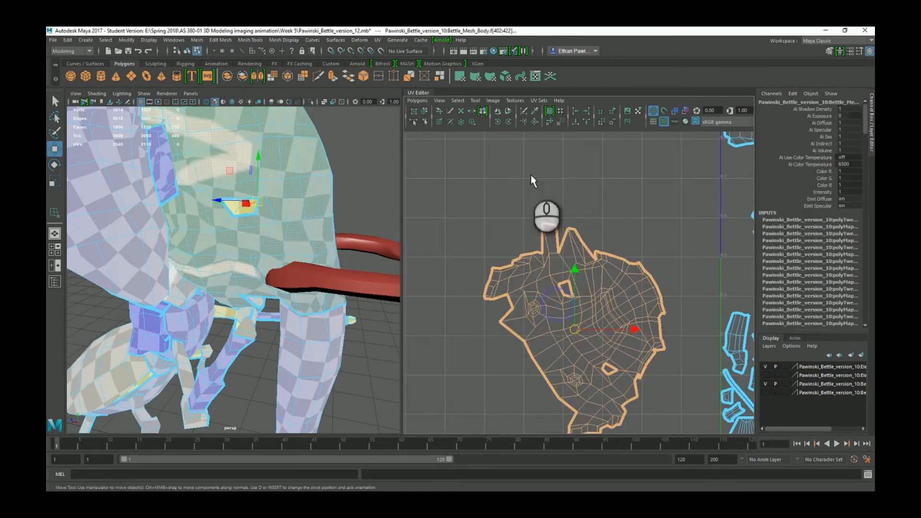
click(550, 123)
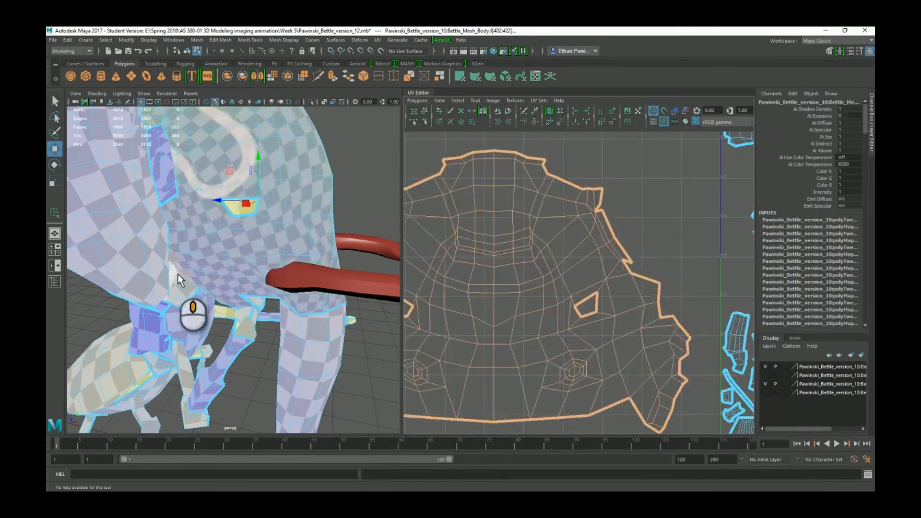
middle_drag(178, 274, 178, 274)
middle_drag(606, 231, 692, 202)
scroll(545, 290, down, 3)
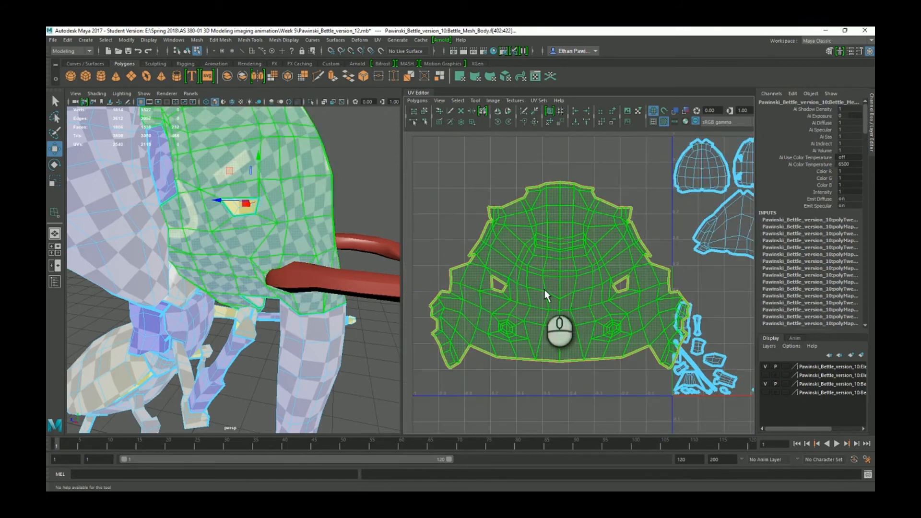
scroll(545, 291, up, 2)
Move the unfolded head shell slightly to the left.
click(555, 311)
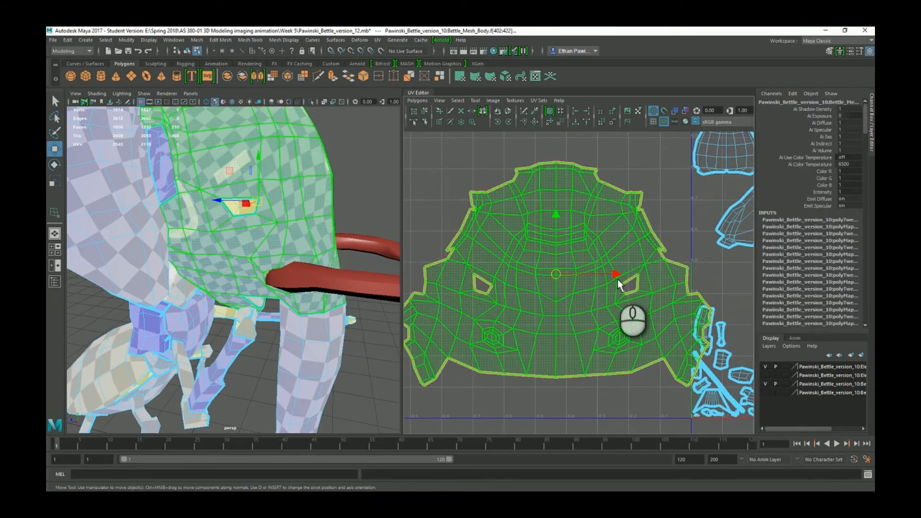
drag(619, 285, 589, 279)
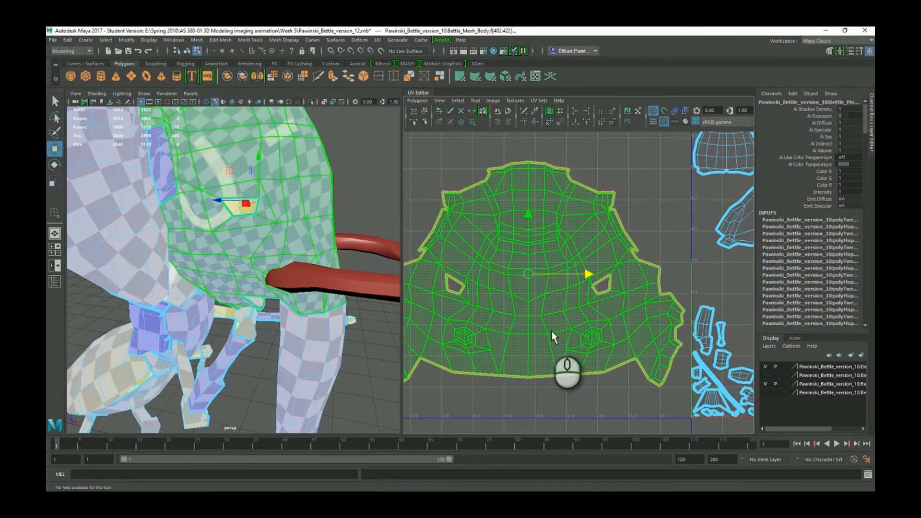
scroll(552, 334, down, 1)
key(r)
scroll(536, 301, down, 2)
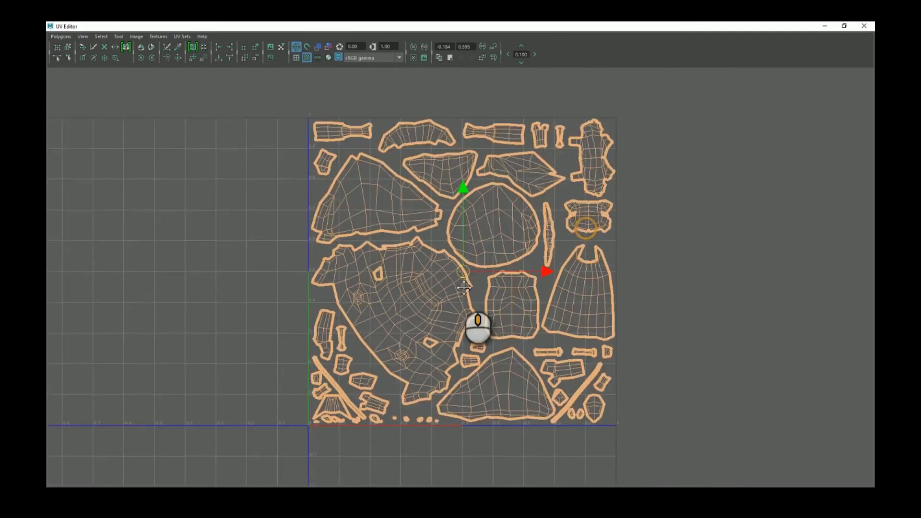
Check the body shell, then pan over the lower-left and top of the layout to the upper-middle shell.
click(462, 295)
scroll(468, 283, up, 4)
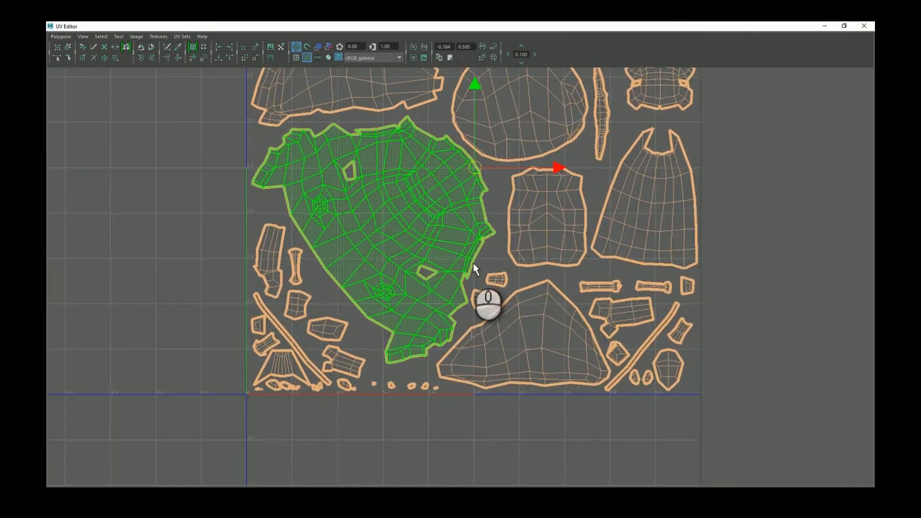
alt+middle_drag(424, 249, 390, 305)
click(158, 286)
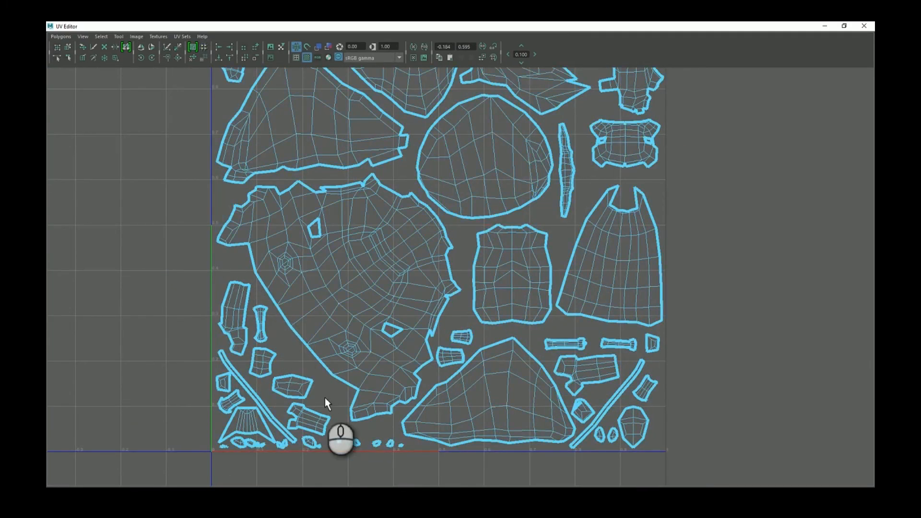
scroll(506, 378, down, 1)
alt+middle_drag(493, 298, 474, 348)
scroll(378, 203, up, 1)
alt+middle_drag(396, 194, 406, 304)
scroll(387, 229, up, 2)
click(387, 230)
scroll(295, 276, down, 1)
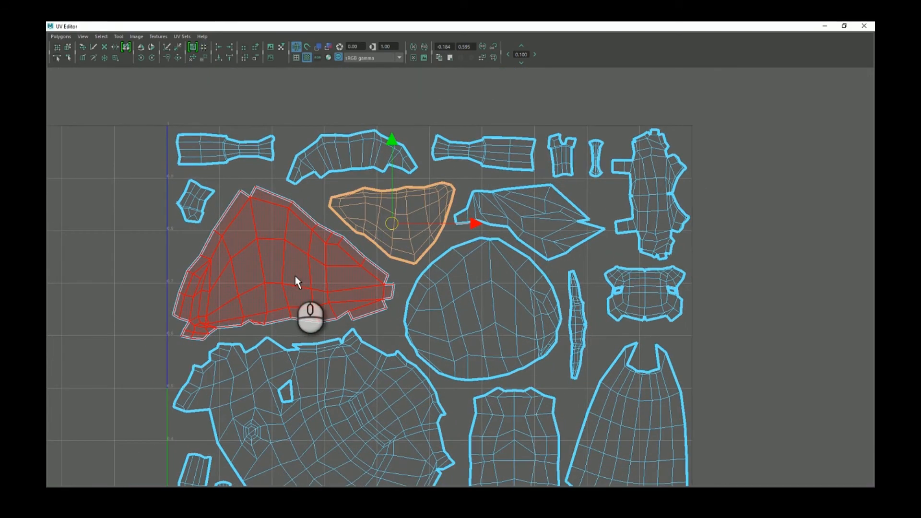
Pan and zoom across the upper, right-hand and bottom shells to inspect the packed layout.
alt+middle_drag(428, 318, 468, 177)
scroll(468, 177, down, 3)
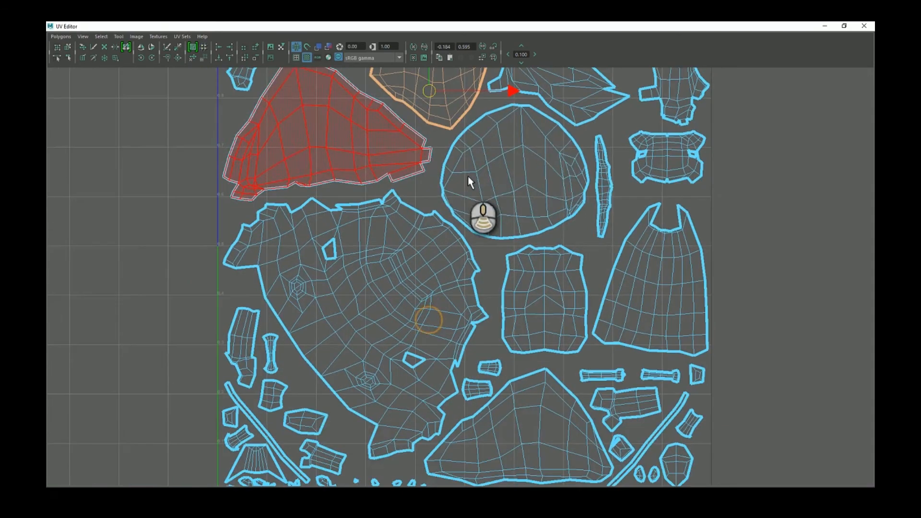
alt+middle_drag(474, 217, 483, 253)
scroll(448, 333, up, 5)
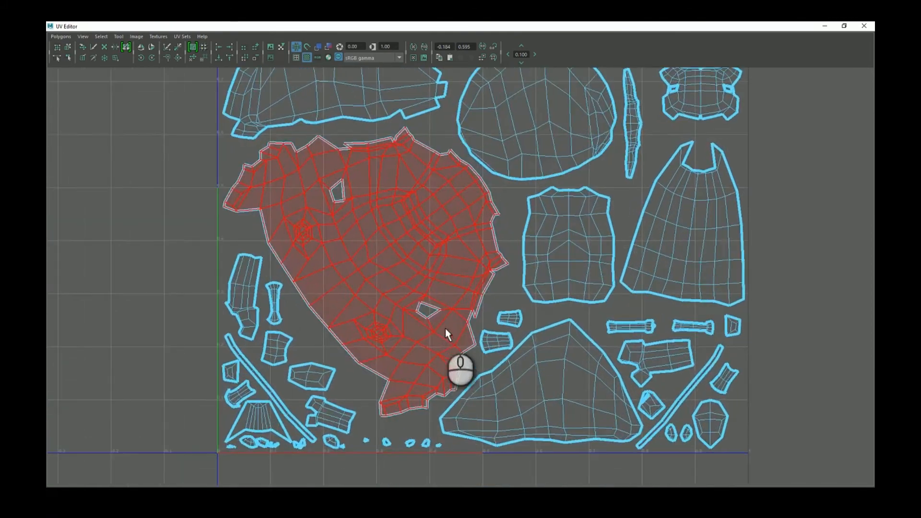
alt+middle_drag(405, 405, 380, 290)
alt+middle_drag(531, 249, 476, 269)
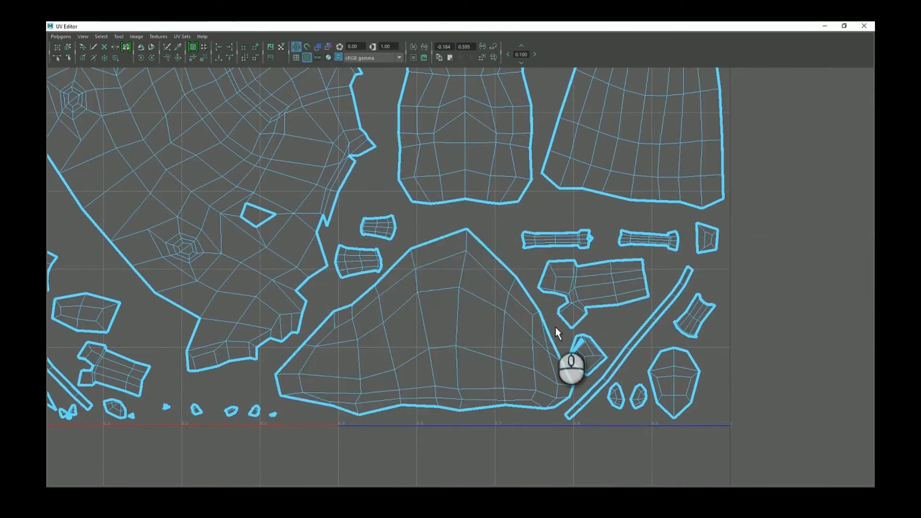
mouse_move(537, 242)
alt+middle_down()
mouse_move(479, 309)
mouse_move(473, 354)
alt+middle_up()
mouse_move(487, 178)
alt+middle_down()
mouse_move(469, 245)
mouse_move(465, 355)
alt+middle_up()
mouse_move(510, 222)
alt+middle_down()
mouse_move(515, 336)
mouse_move(501, 266)
mouse_move(503, 275)
alt+middle_up()
scroll(491, 234, down, 1)
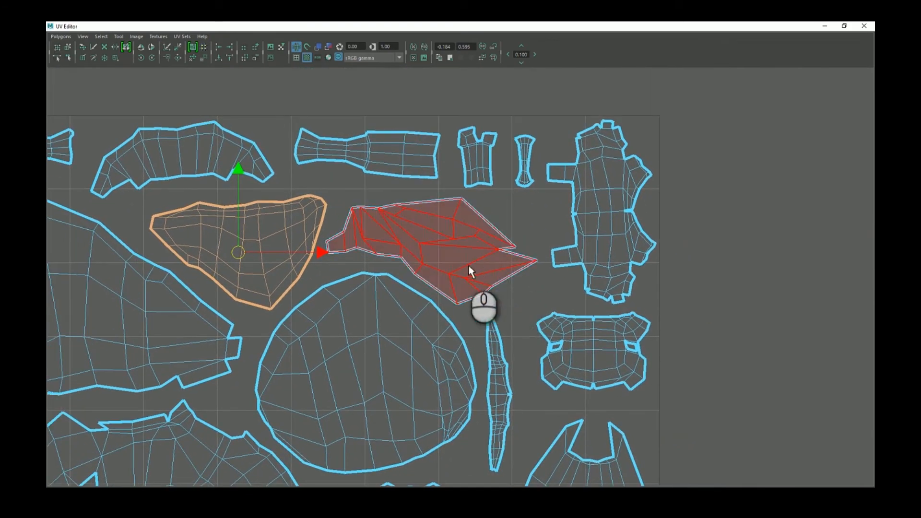
alt+middle_drag(416, 276, 461, 276)
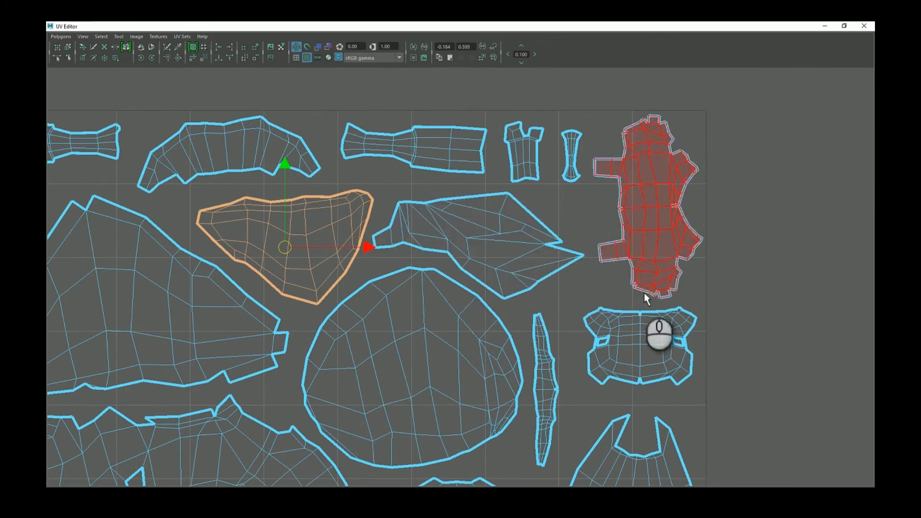
alt+middle_drag(303, 228, 430, 241)
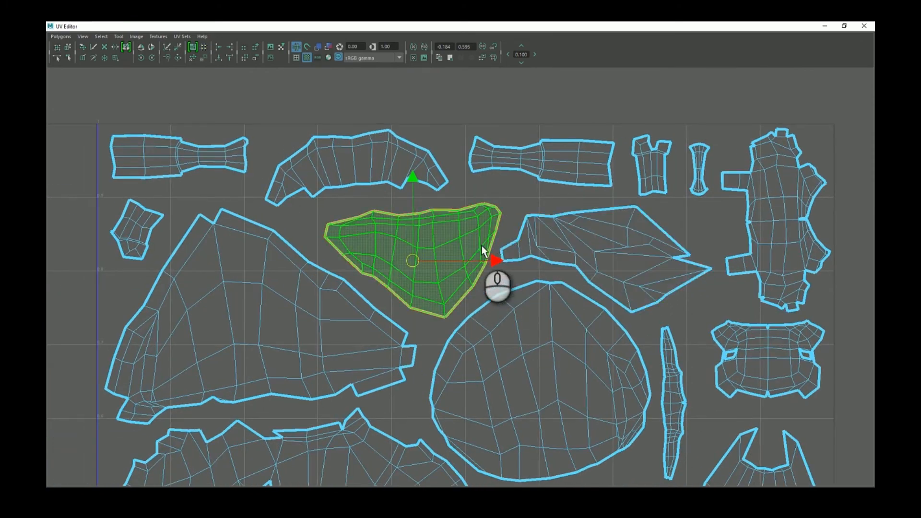
alt+middle_drag(373, 230, 415, 213)
scroll(422, 191, down, 3)
alt+middle_drag(542, 263, 546, 222)
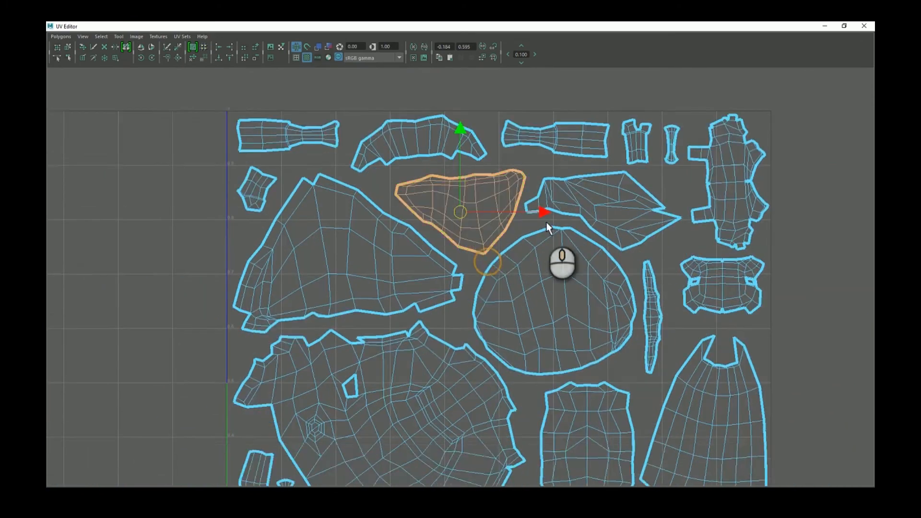
scroll(546, 223, up, 4)
alt+middle_drag(418, 285, 434, 270)
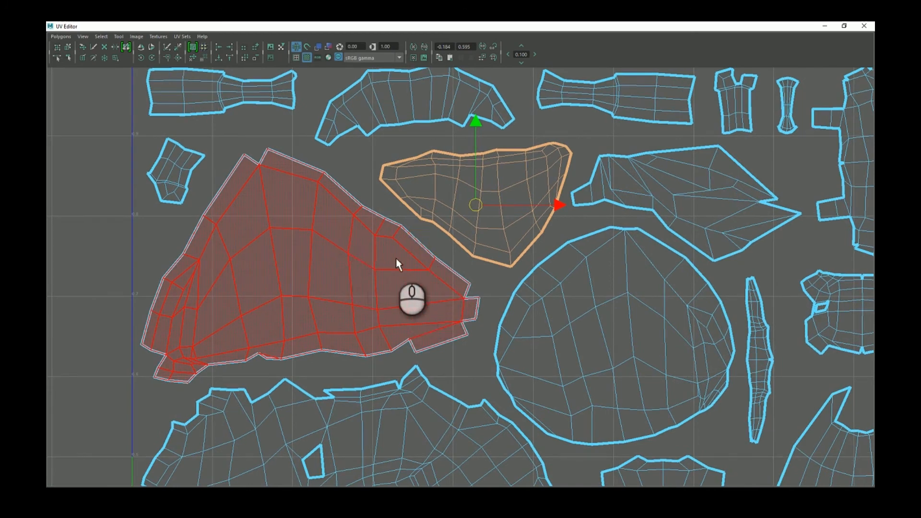
Check the large triangular left shell and small top-centre shell, then minimize the UV Editor.
click(320, 229)
click(475, 210)
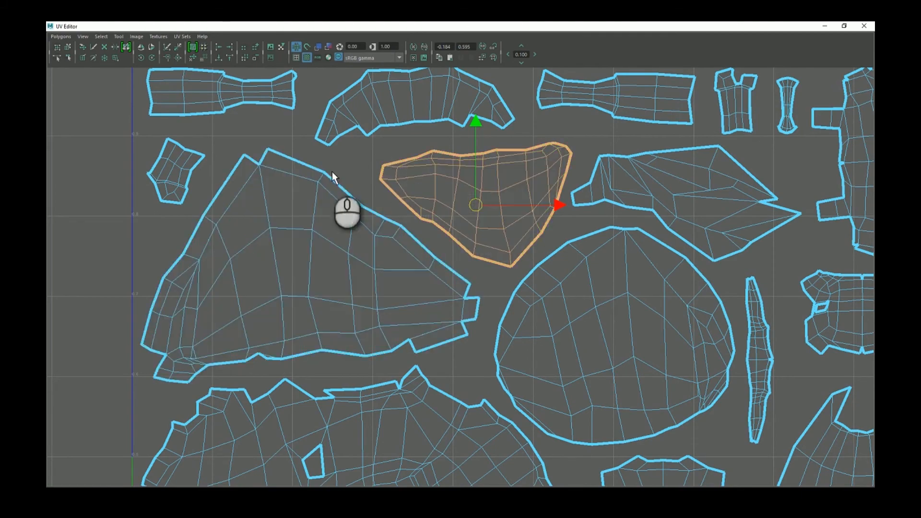
scroll(457, 217, down, 5)
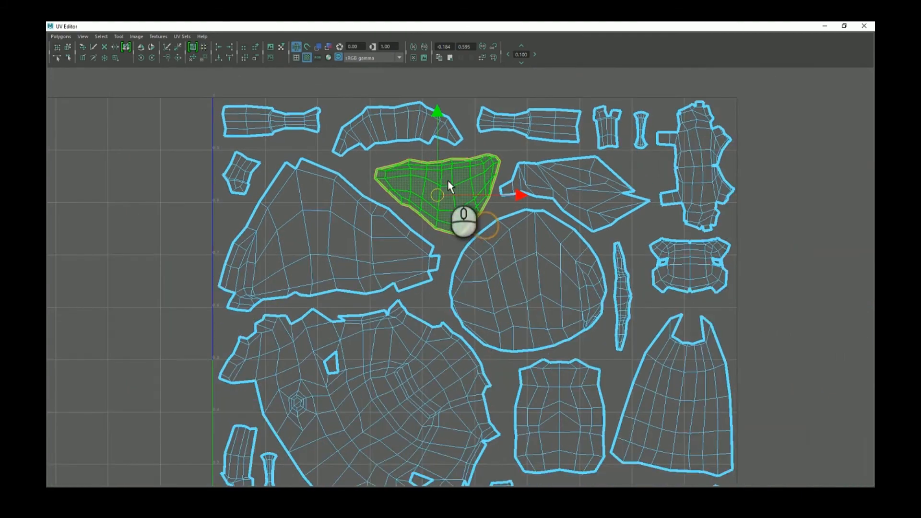
click(825, 25)
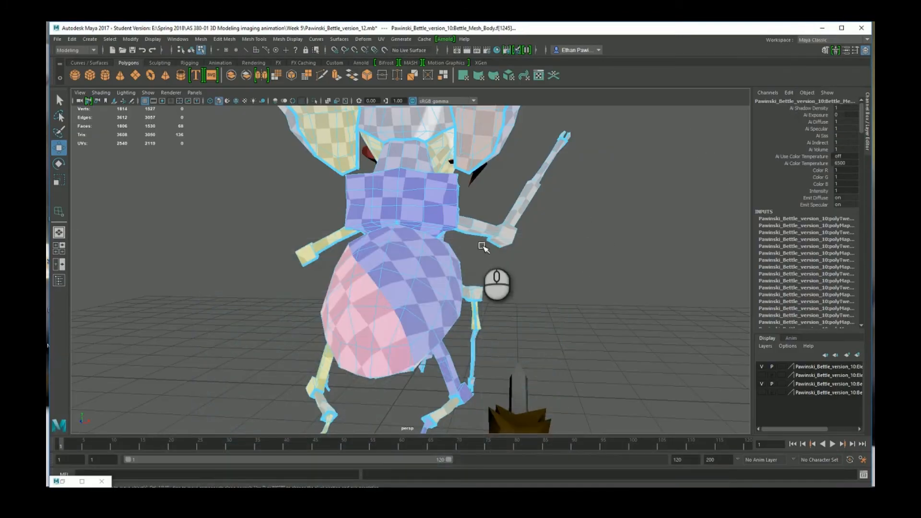
Orbit and pan around the checker-textured beetle, inspecting the elephant head and body.
alt+drag(484, 246, 400, 283)
scroll(359, 226, up, 2)
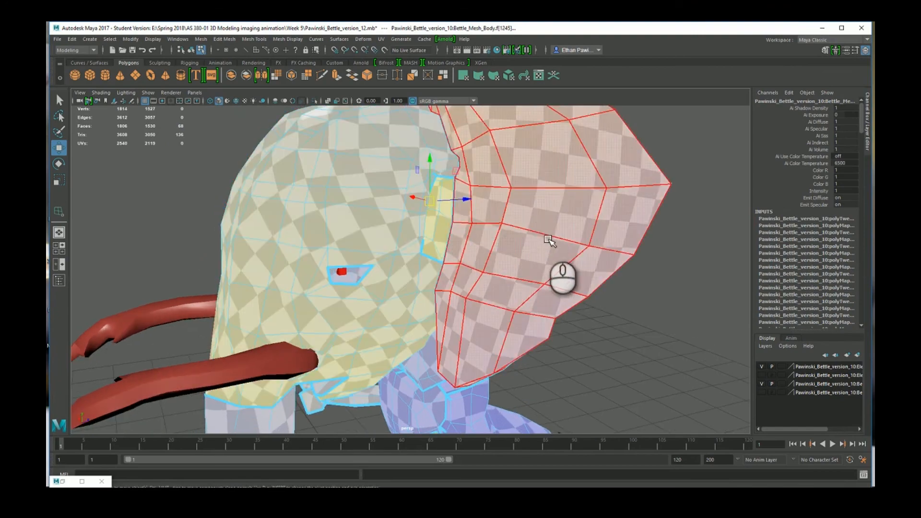
alt+middle_drag(552, 243, 582, 234)
alt+drag(446, 262, 358, 257)
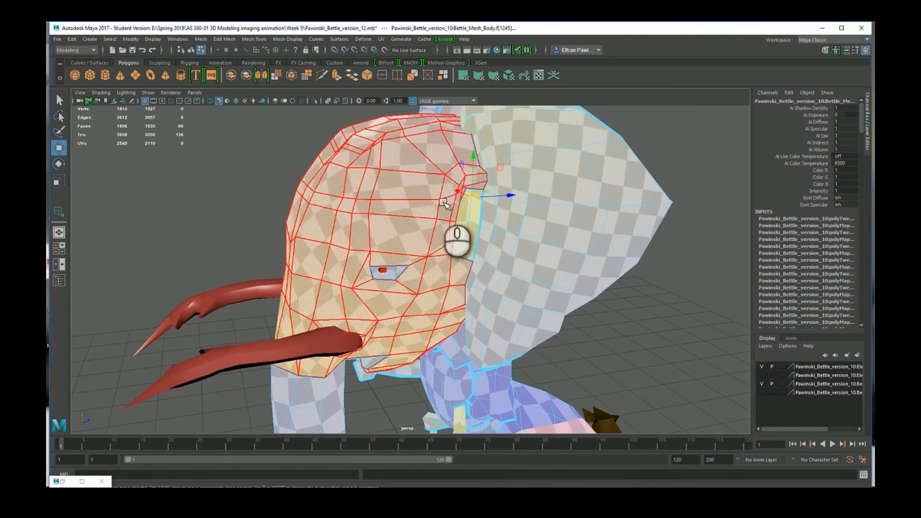
alt+drag(444, 204, 432, 238)
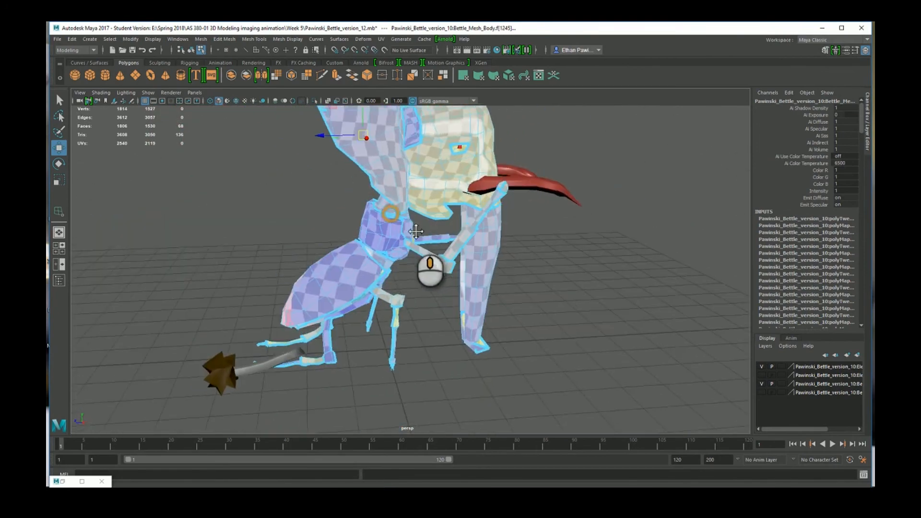
alt+drag(446, 283, 425, 264)
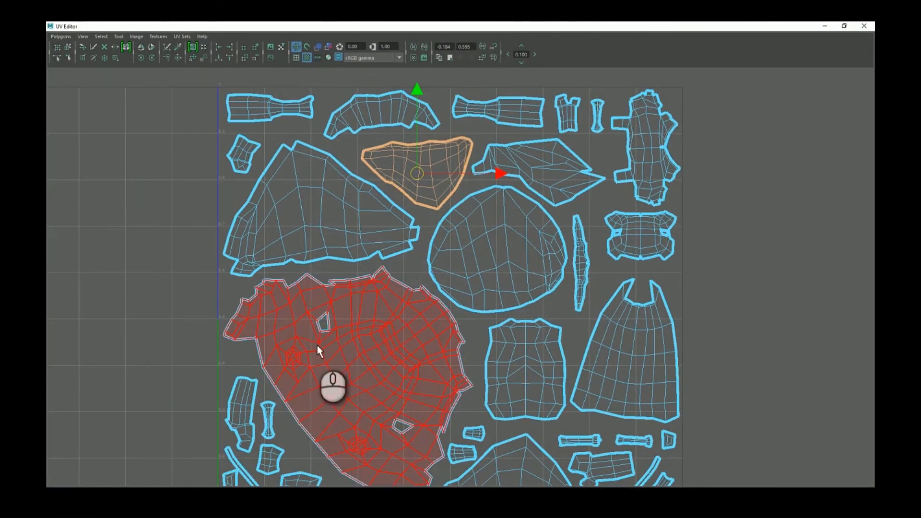
Shift the UV layout slightly, briefly minimize the UV Editor, then restore it.
scroll(318, 343, down, 2)
alt+middle_drag(434, 259, 407, 280)
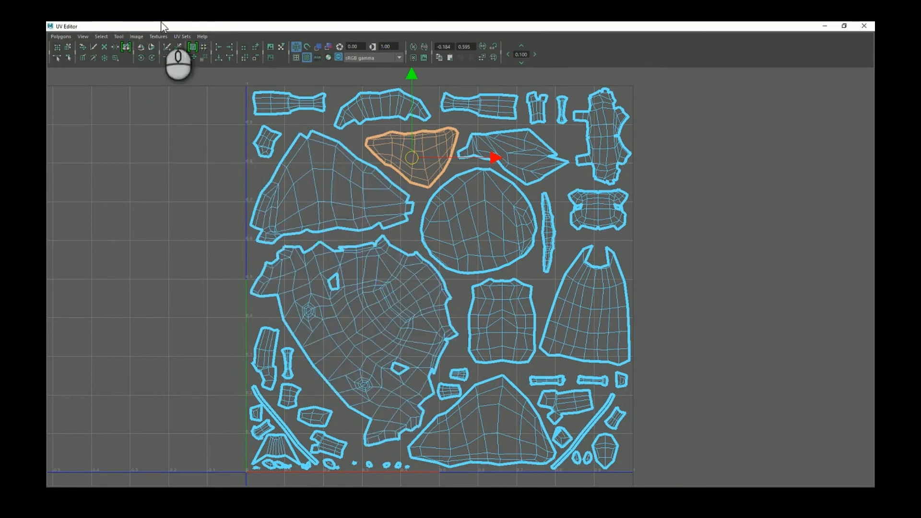
click(864, 26)
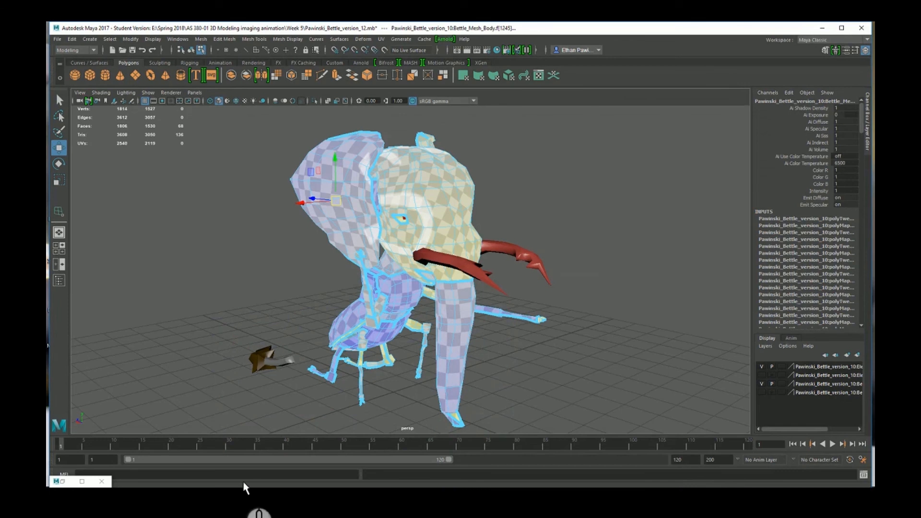
click(59, 478)
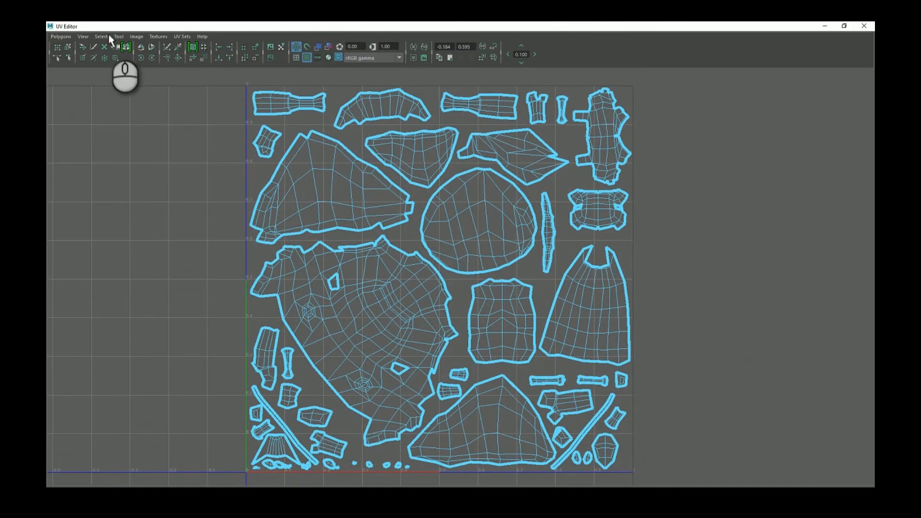
Review UV Snapshot settings, leave the image format as Maya IFF, close it and minimize the UV Editor.
click(68, 36)
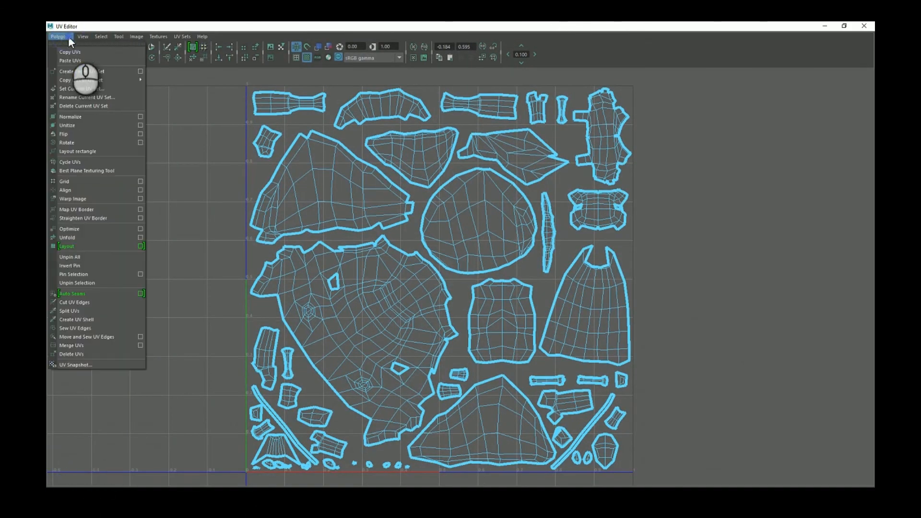
click(97, 366)
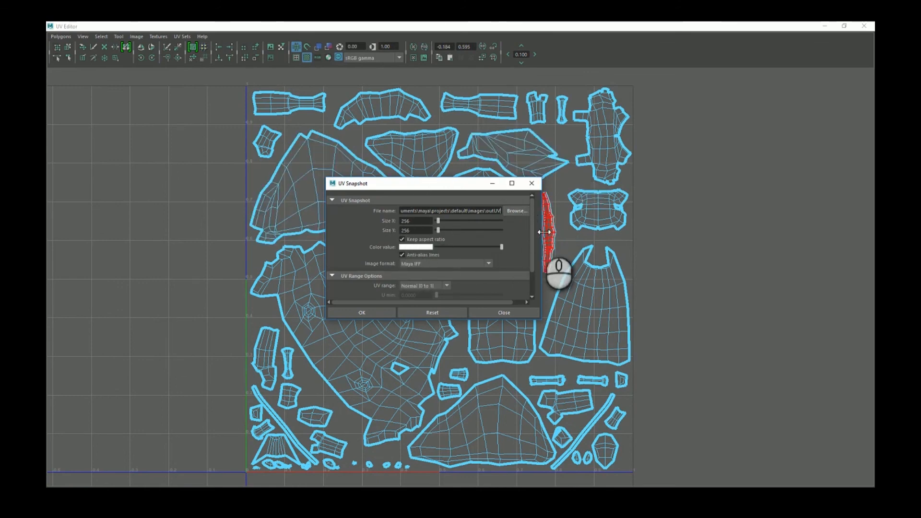
scroll(532, 235, down, 2)
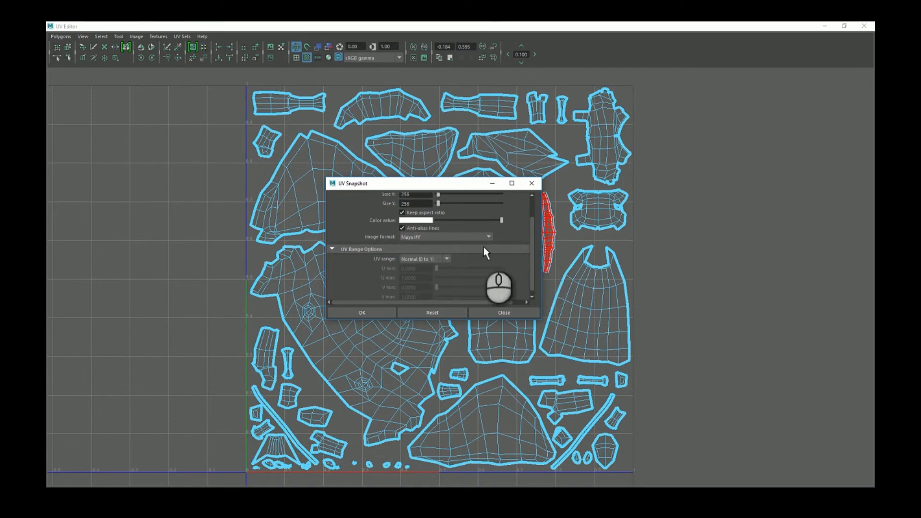
scroll(483, 246, down, 1)
click(475, 232)
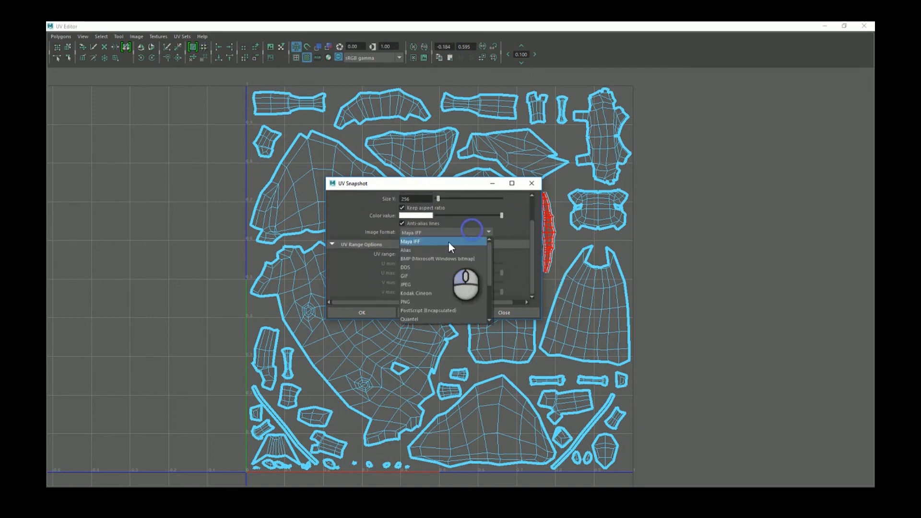
click(533, 263)
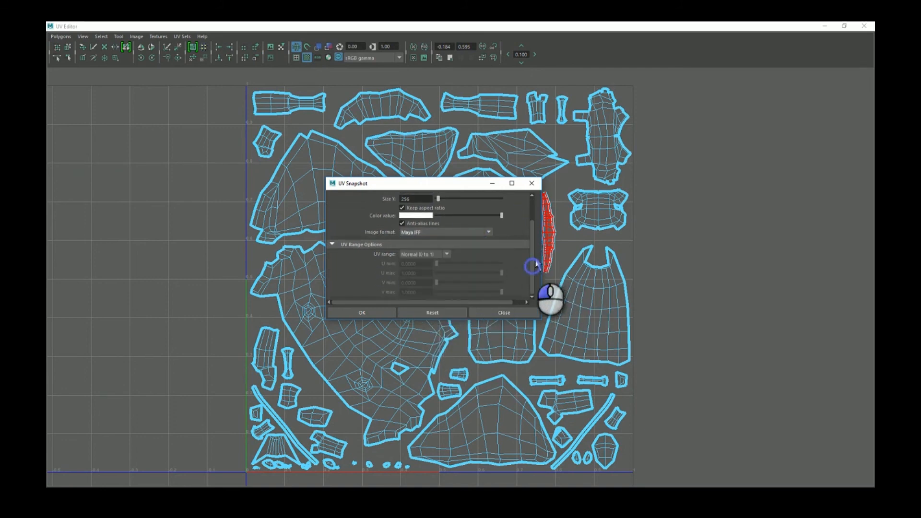
click(502, 313)
click(824, 25)
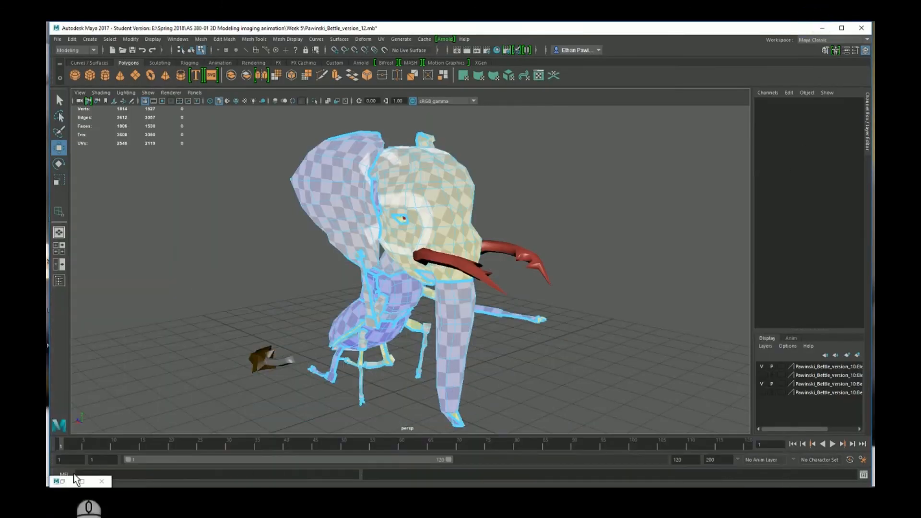